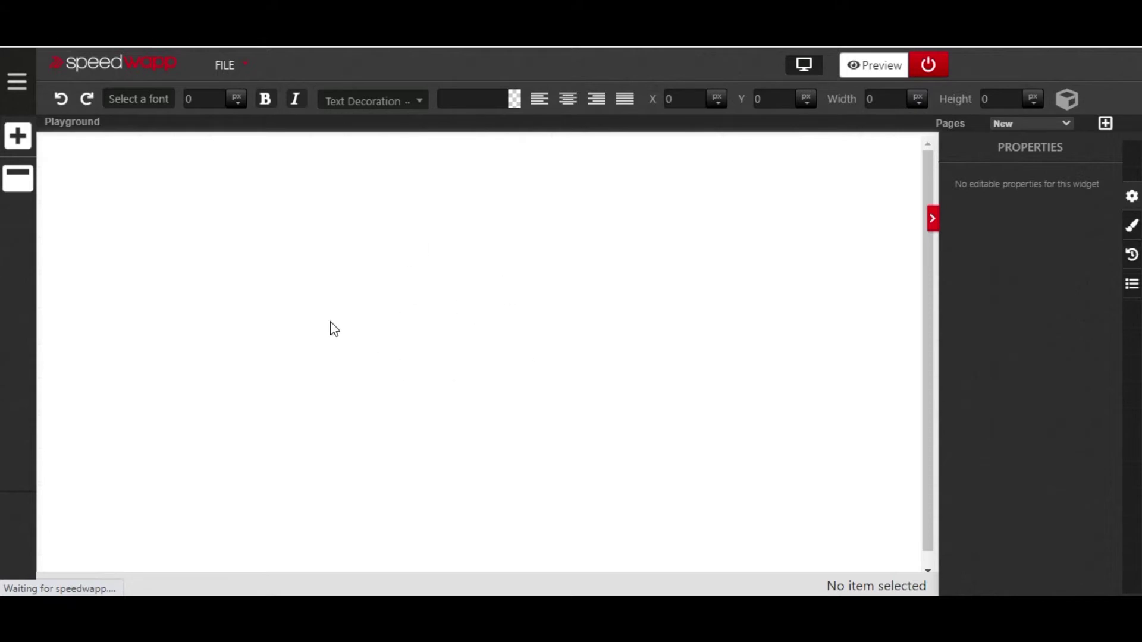
- Look through the widget library's categories, including Container, Text, Navigation, Media, Information and Bar
left_click(32, 143)
scroll(158, 249, "down", 4)
scroll(161, 272, "down", 8)
scroll(161, 275, "up", 12)
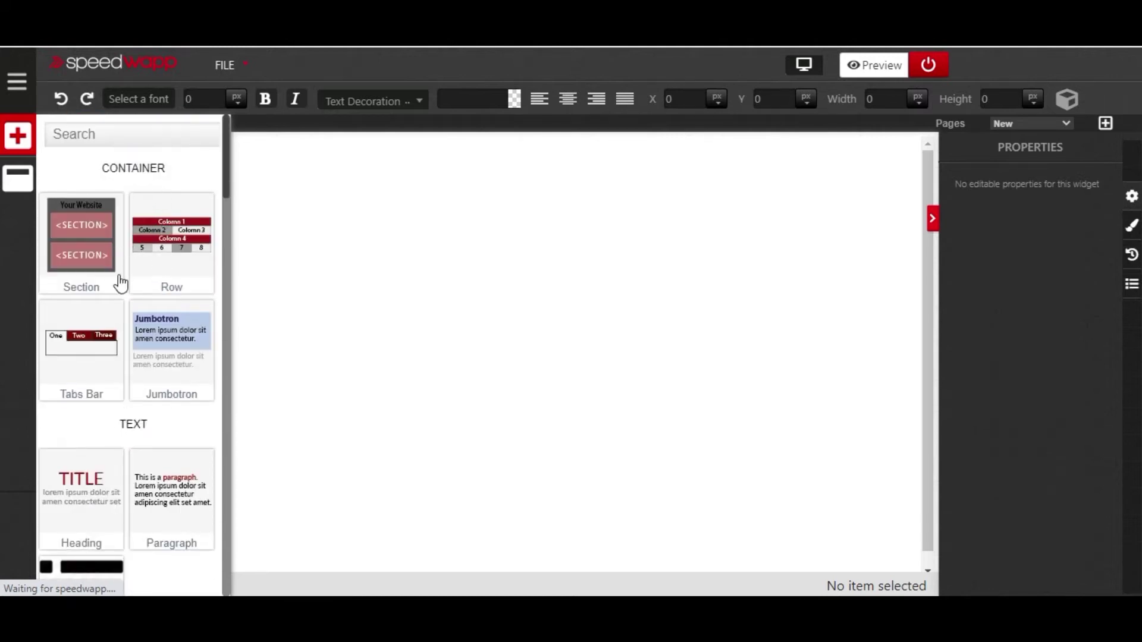
scroll(167, 324, "down", 3)
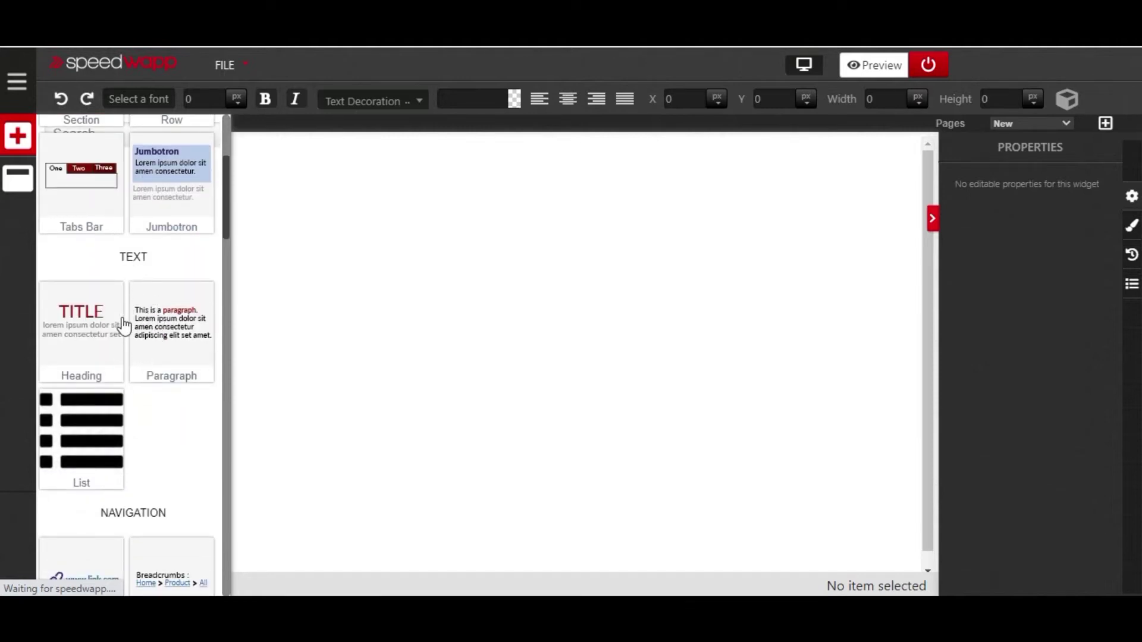
scroll(128, 370, "down", 7)
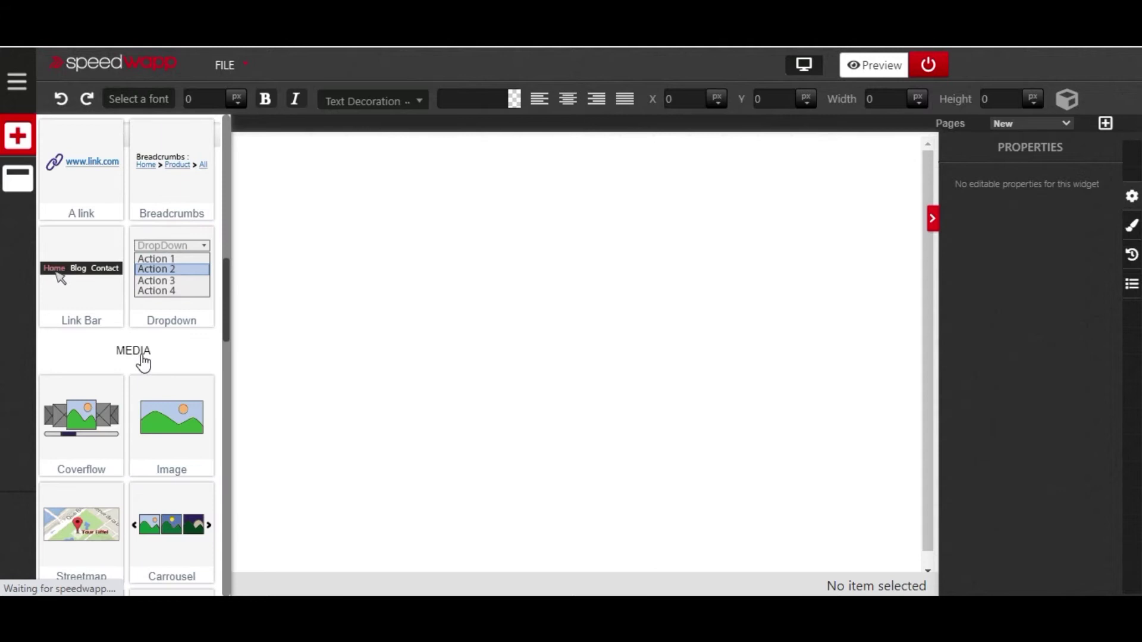
scroll(147, 454, "down", 3)
scroll(147, 454, "down", 10)
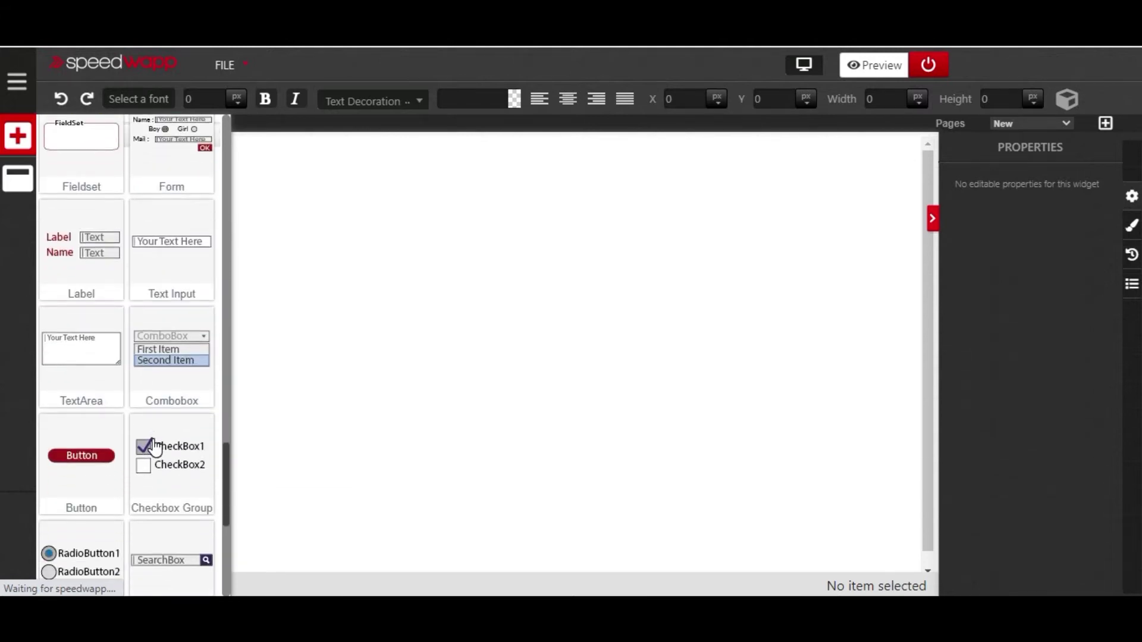
scroll(153, 446, "down", 5)
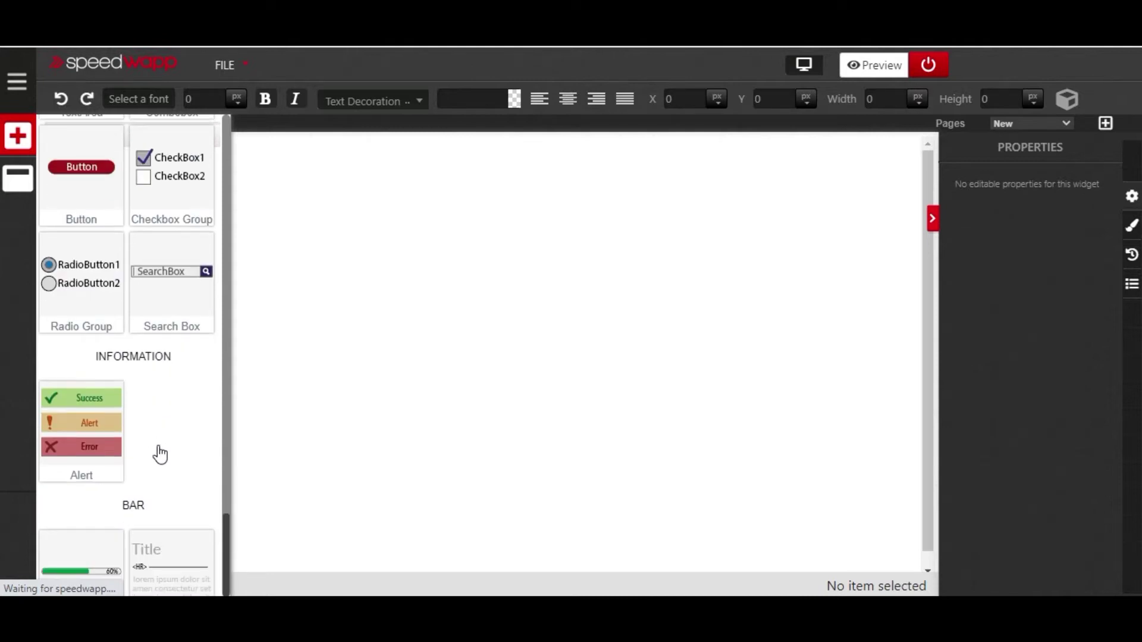
scroll(161, 455, "up", 20)
scroll(168, 441, "up", 2)
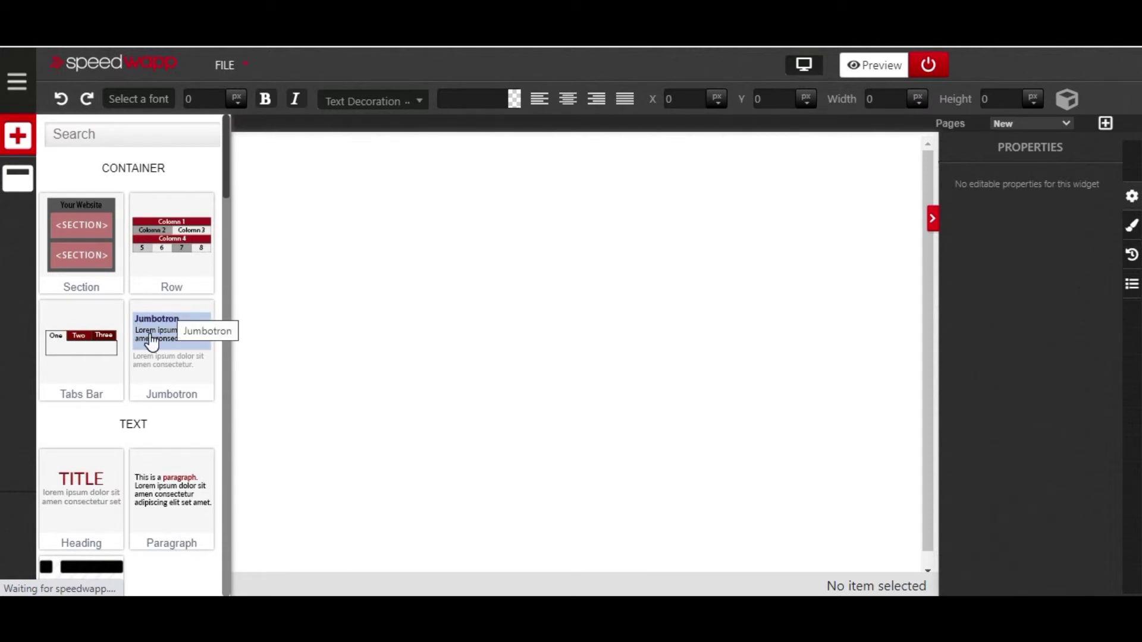
- Add a Paragraph widget to the blank page and resize it to 1028 px wide and 154 px high
scroll(160, 333, "down", 3)
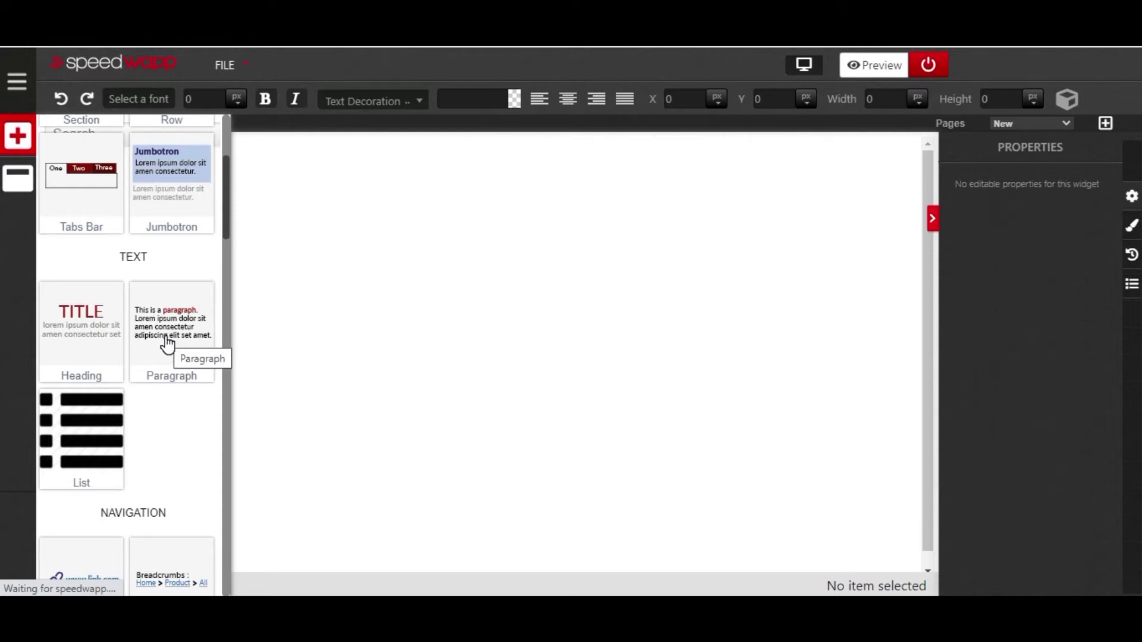
left_click_drag(168, 344, 272, 203)
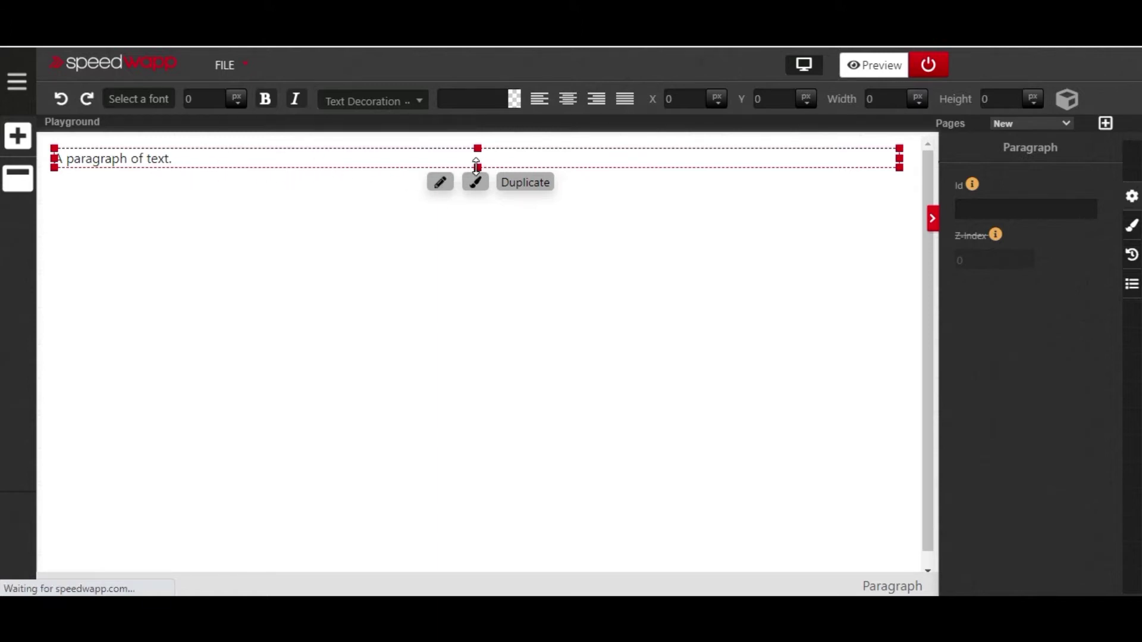
left_click_drag(475, 151, 480, 315)
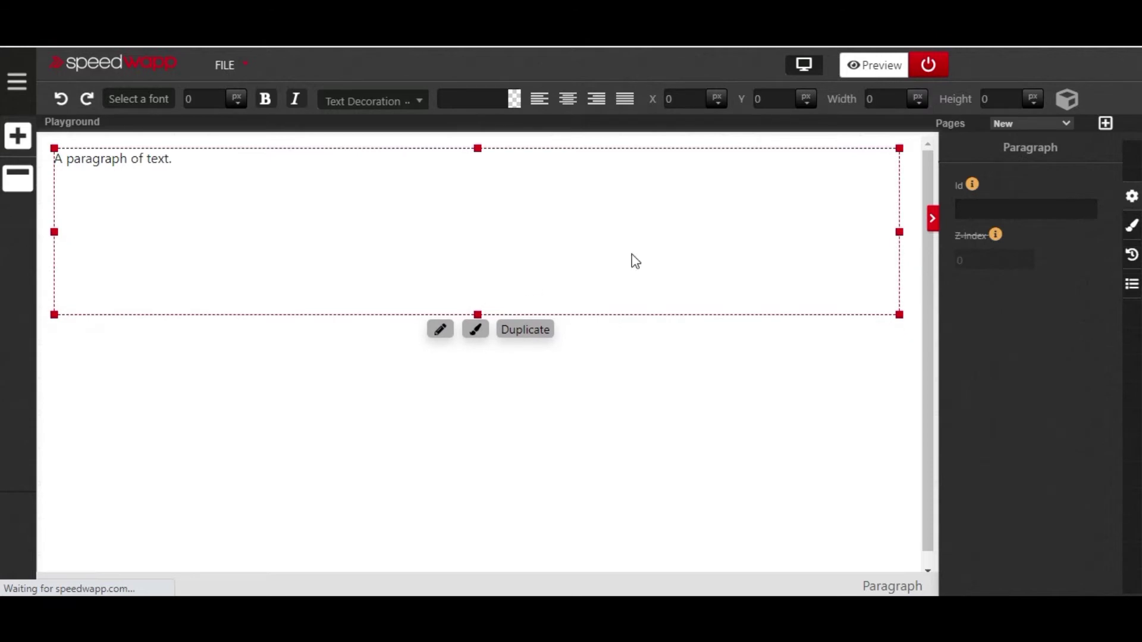
mouse_move(900, 231)
left_mouse_down()
mouse_move(765, 249)
mouse_move(104, 262)
mouse_move(574, 255)
mouse_move(914, 222)
left_mouse_up()
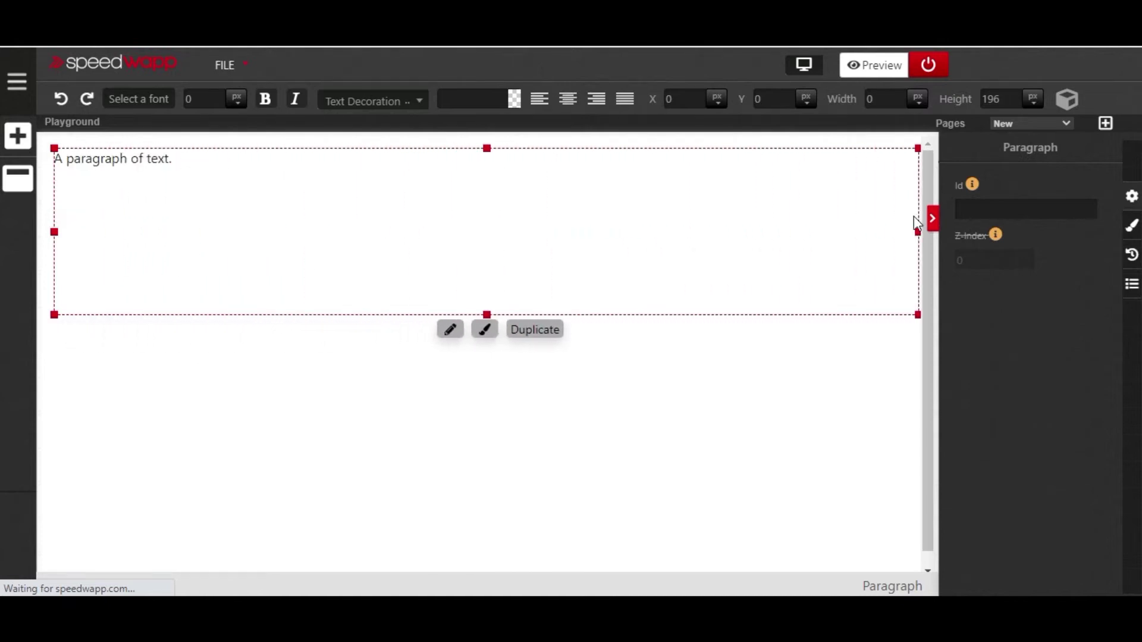
left_click_drag(489, 309, 489, 276)
- Replace the paragraph's placeholder text with the passage beginning "Jasmine is incredibly independent and strong" and ending "outside the palace walls."
left_click(157, 155)
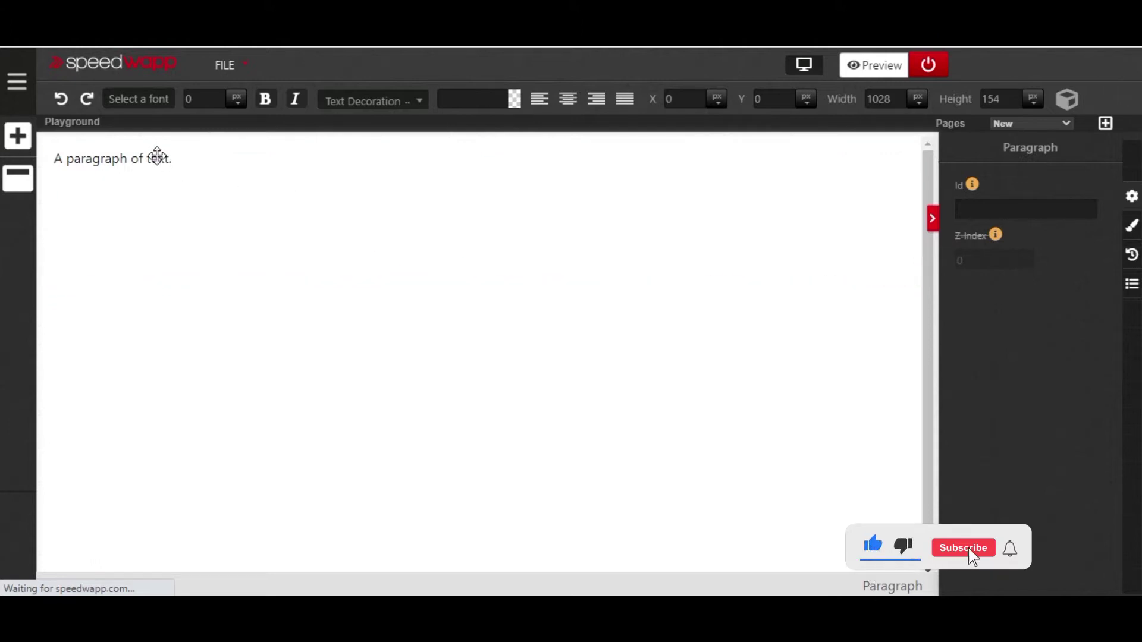
left_click(143, 159)
left_click(140, 158)
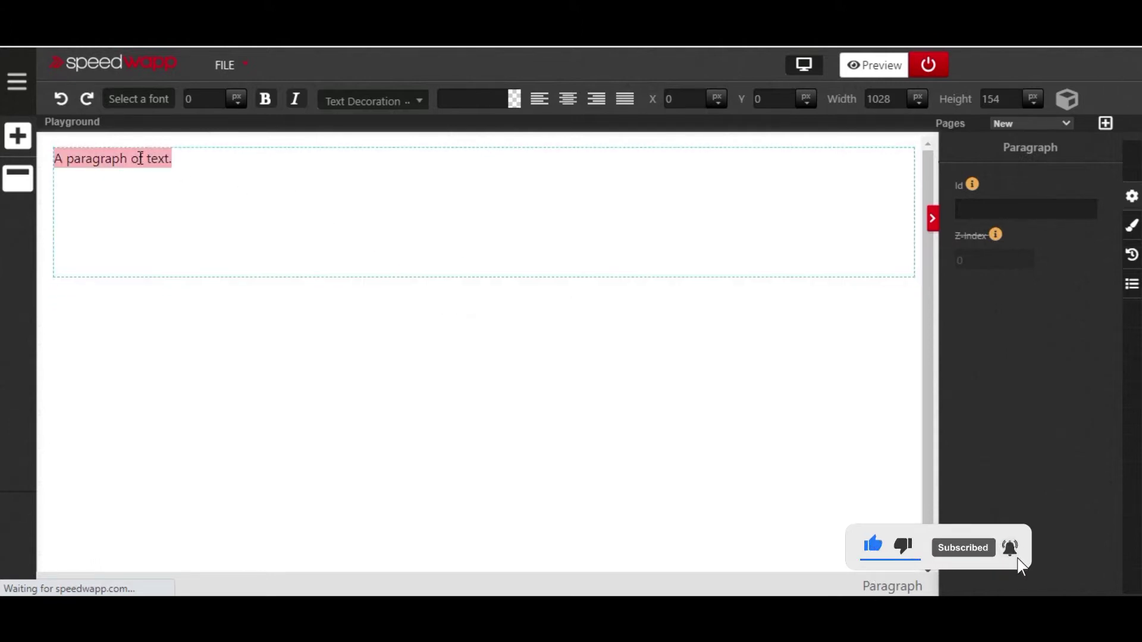
key("BackSpace")
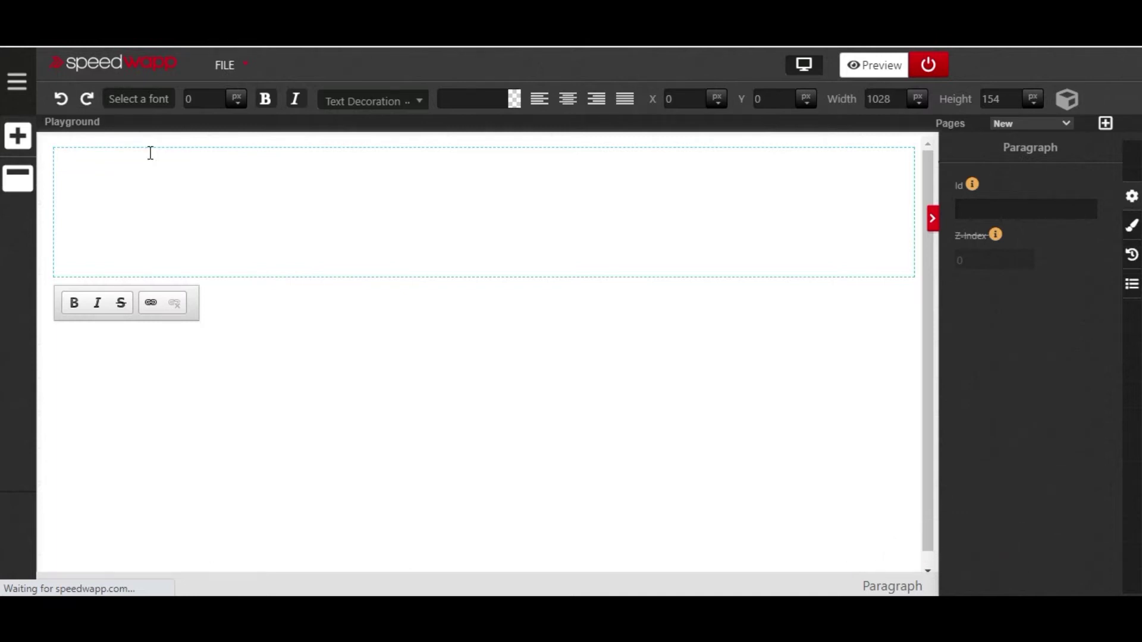
type("Jasmine is incredibly independent and strong. She isn’t afraid to speak her mind, no matter who she’s up against, and won’t hesitate to stand up for what’s right. She is extremely compassionate and caring towards her kingdom, her family, and her friends. She knows that she shouldn’t let anyone else decide her future, and in her adventure to self-discovery, breaks out of her comfort zone to find a whole new world just outside the palace walls.")
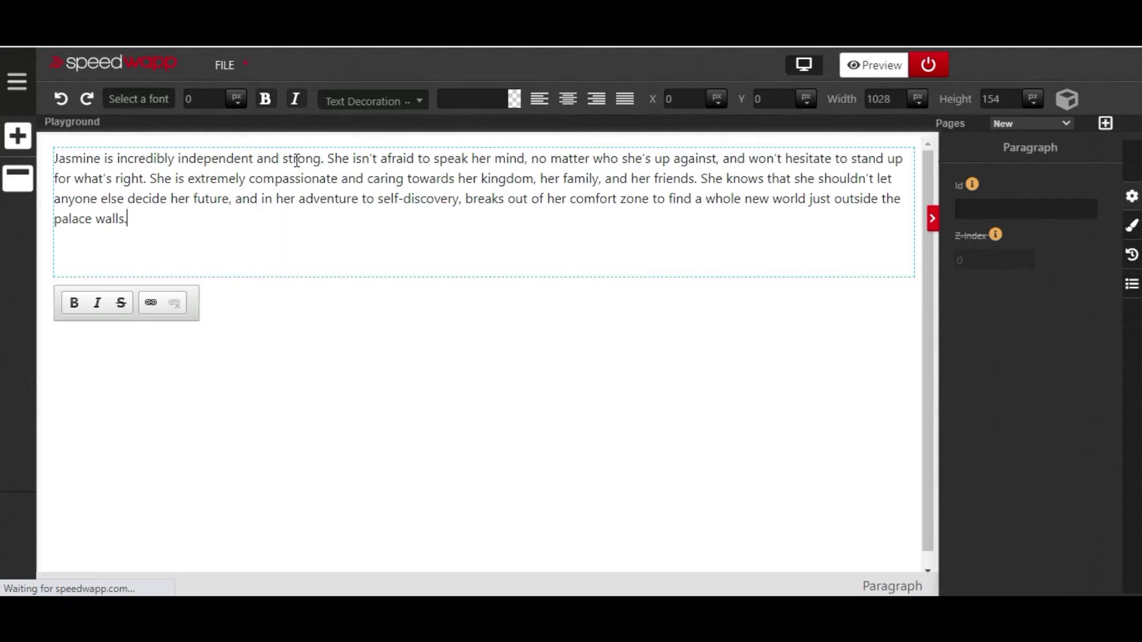
left_click(288, 316)
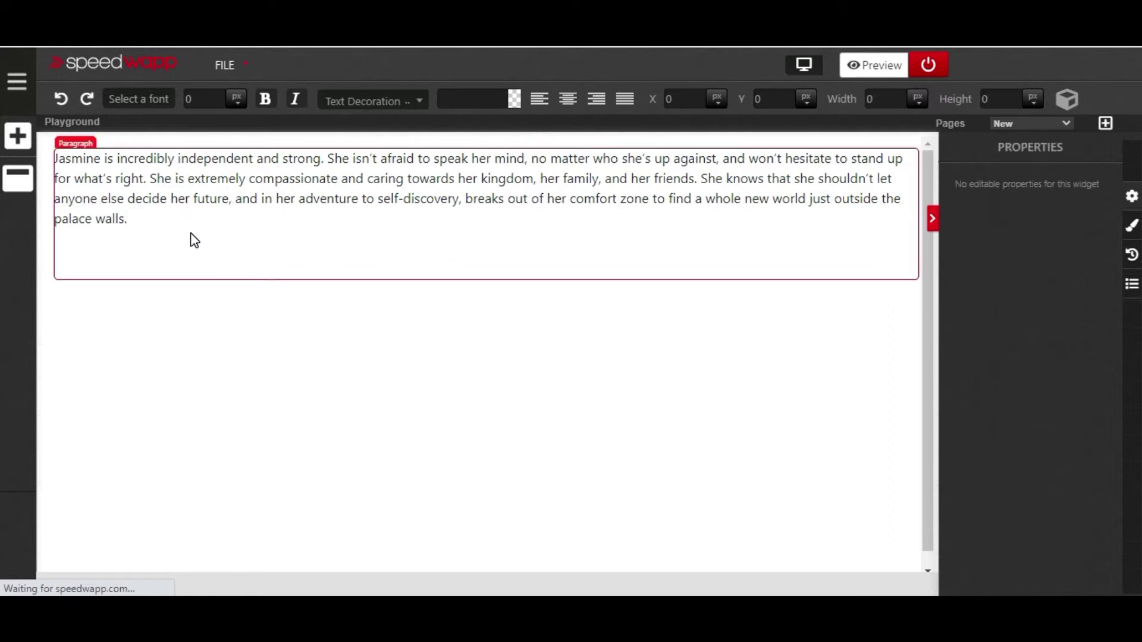
- Set the paragraph's font to Verdana
left_click(207, 164)
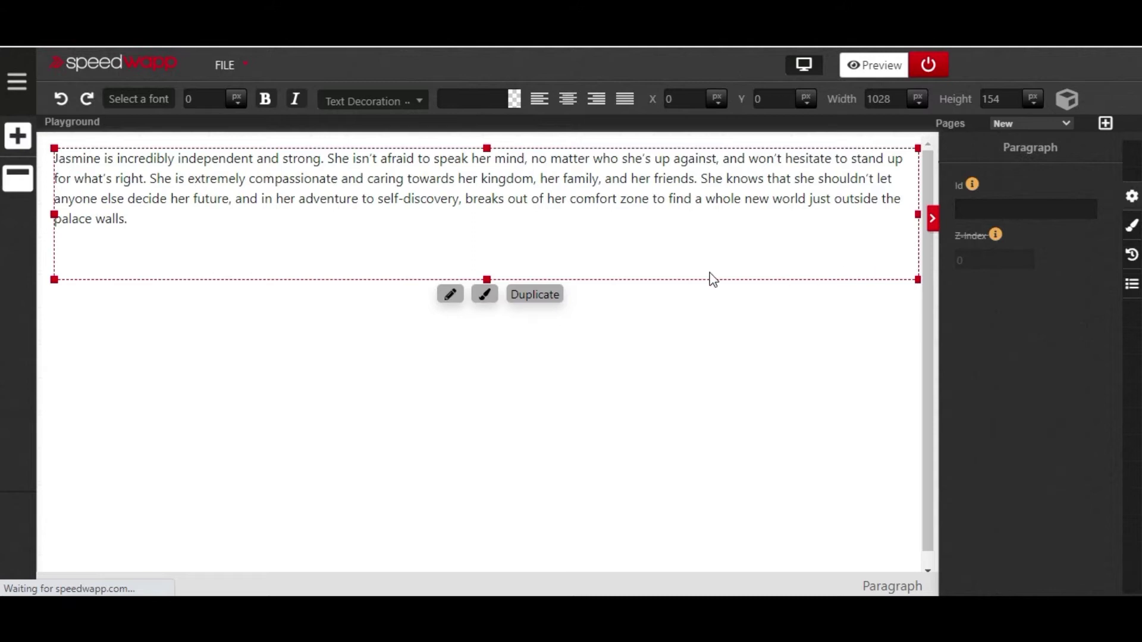
left_click(153, 111)
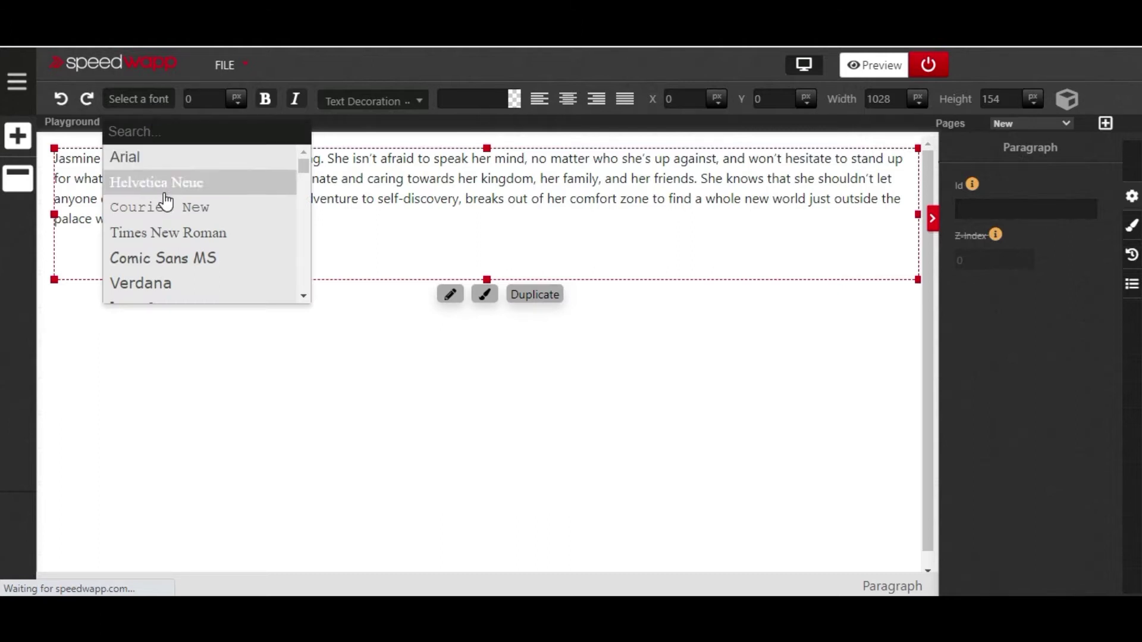
scroll(171, 236, "down", 2)
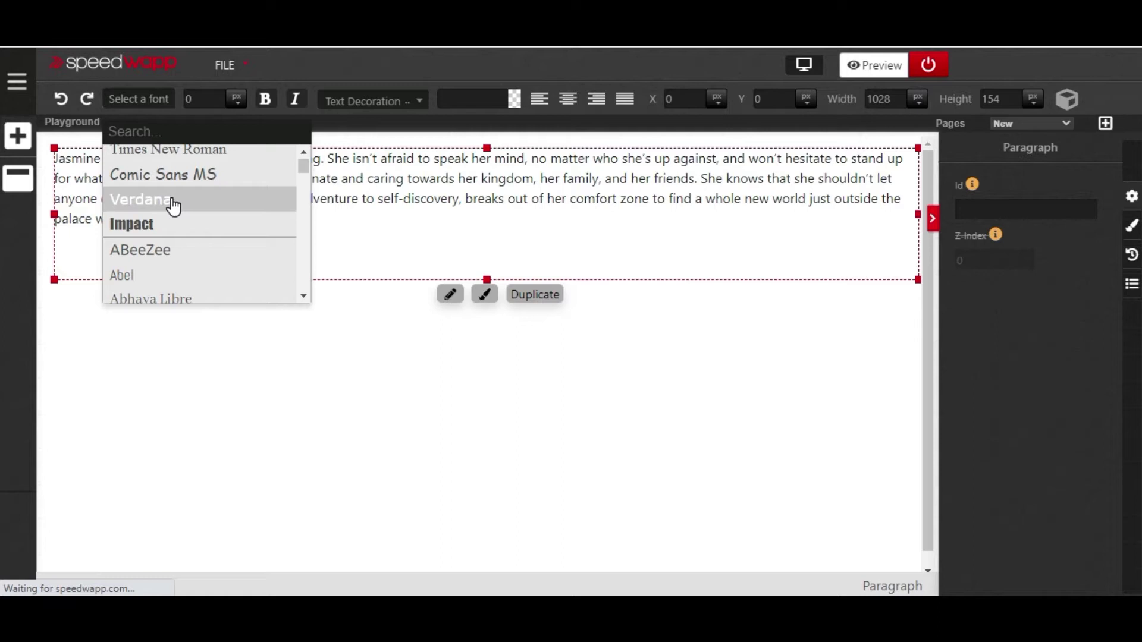
left_click(178, 208)
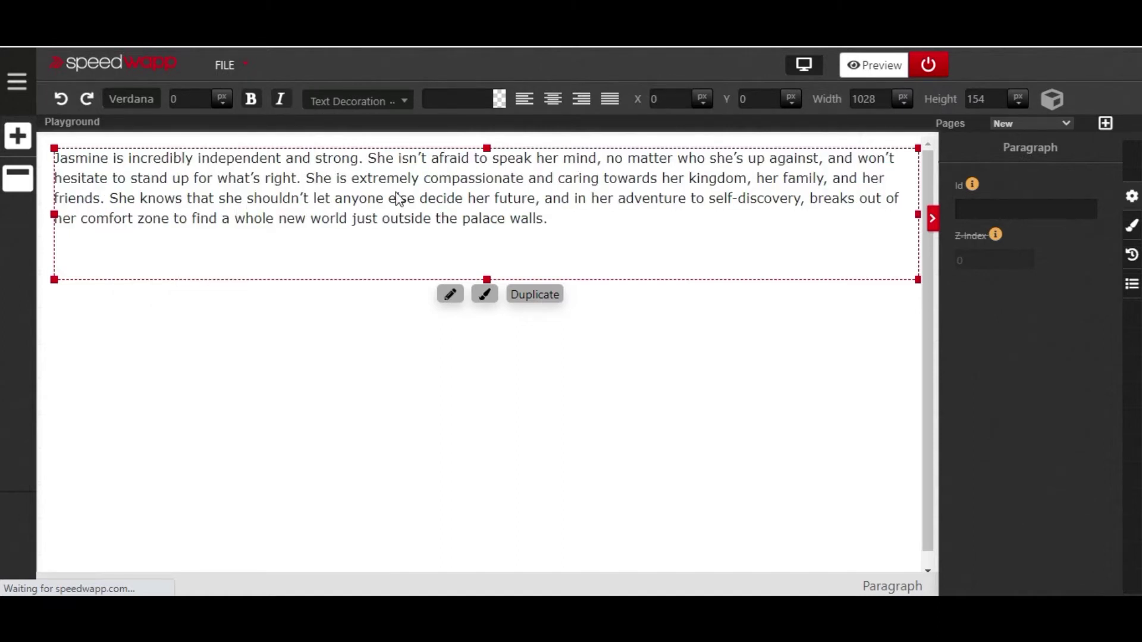
- Try larger font sizes on the paragraph, including 33, 24, 34 and 32 px
left_click(203, 96)
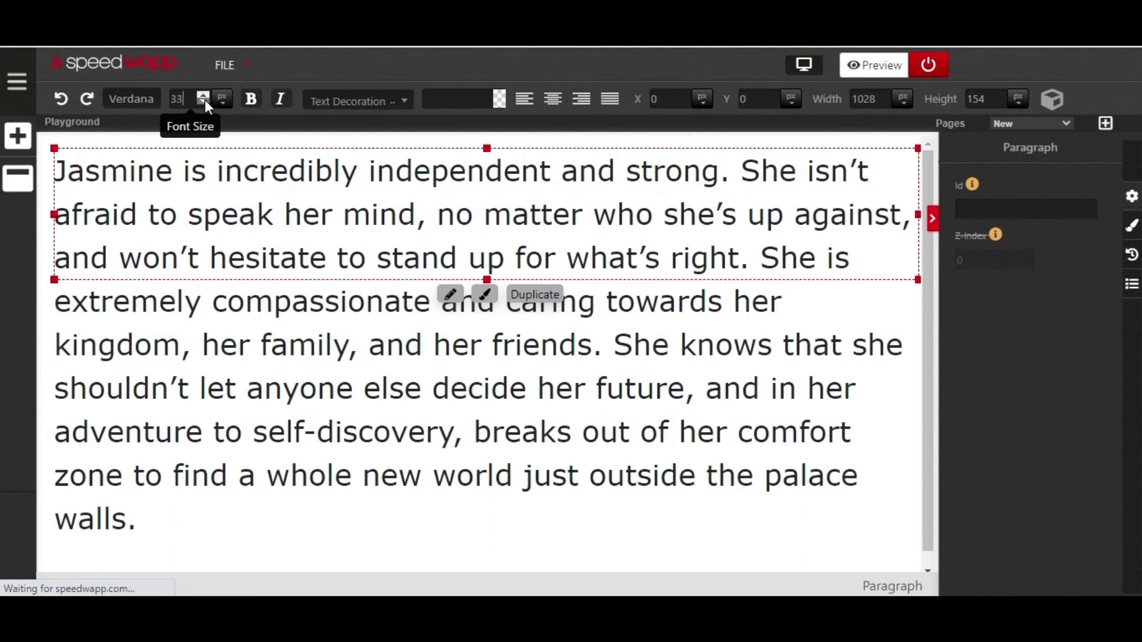
key("BackSpace")
key("BackSpace")
type("3")
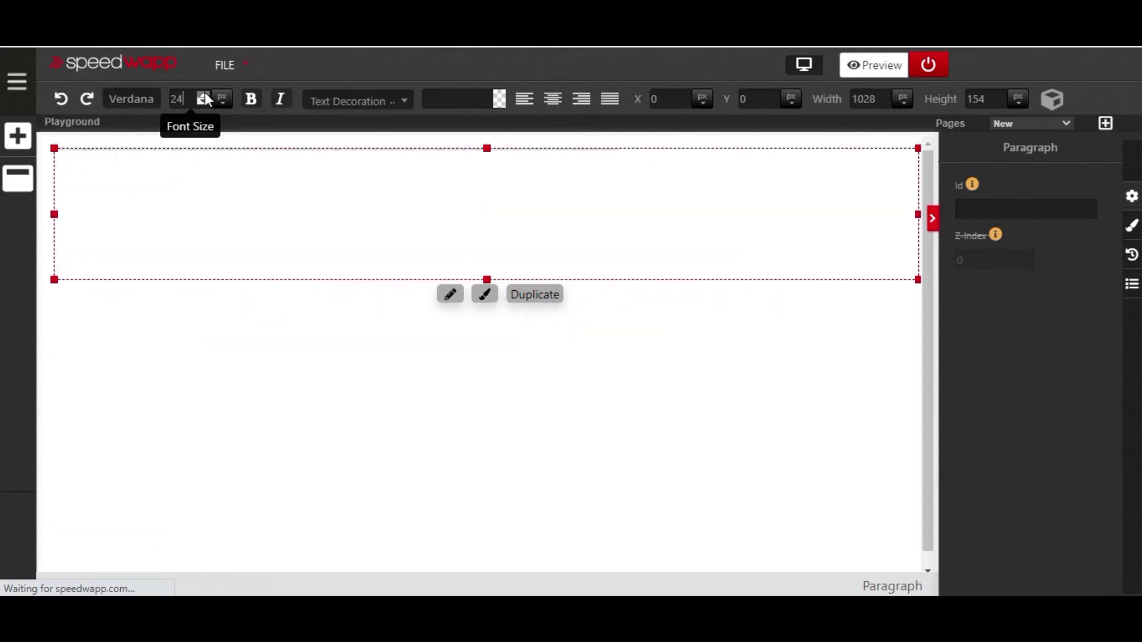
key("BackSpace")
key("BackSpace")
type("34")
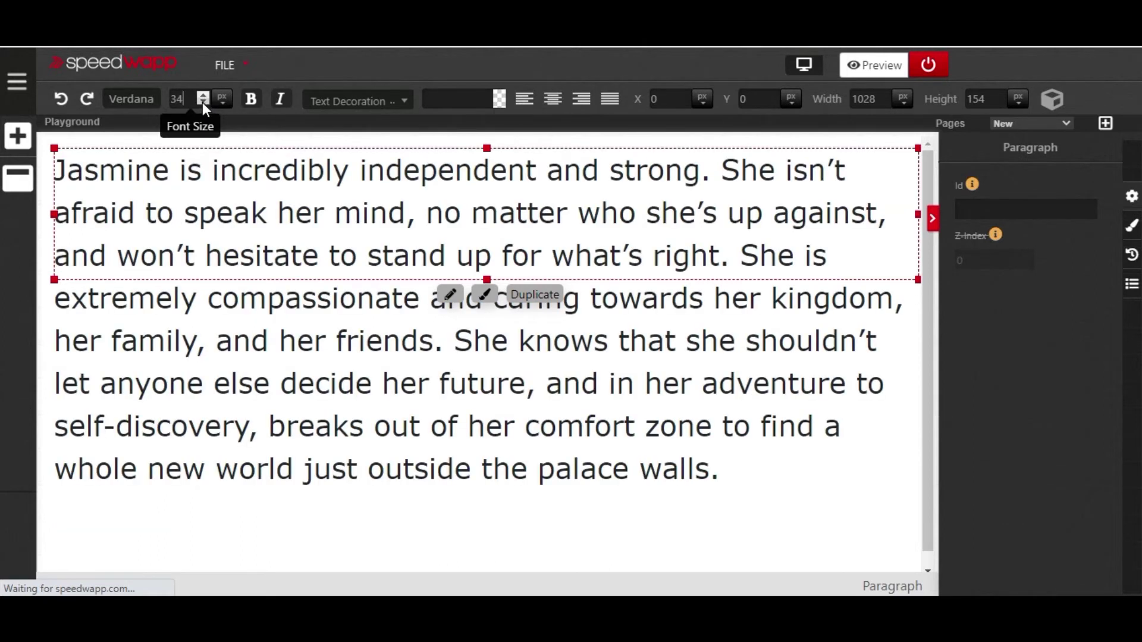
left_click(202, 103)
left_click(202, 102)
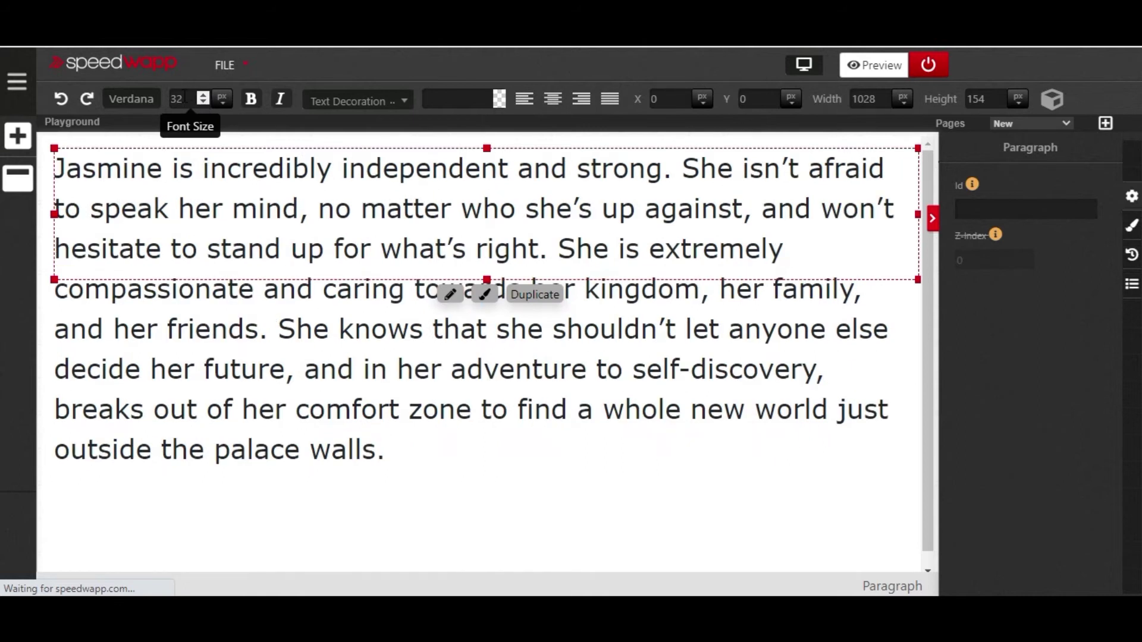
- Set the paragraph's font size to 18 px
double_click(178, 99)
type("0")
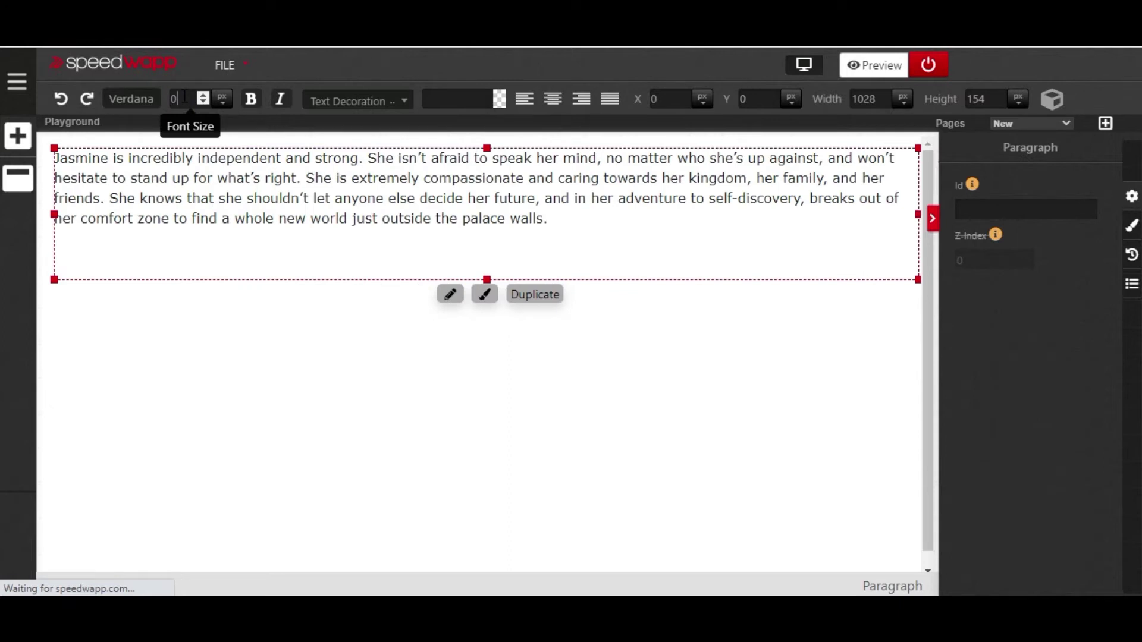
key("BackSpace")
type("12")
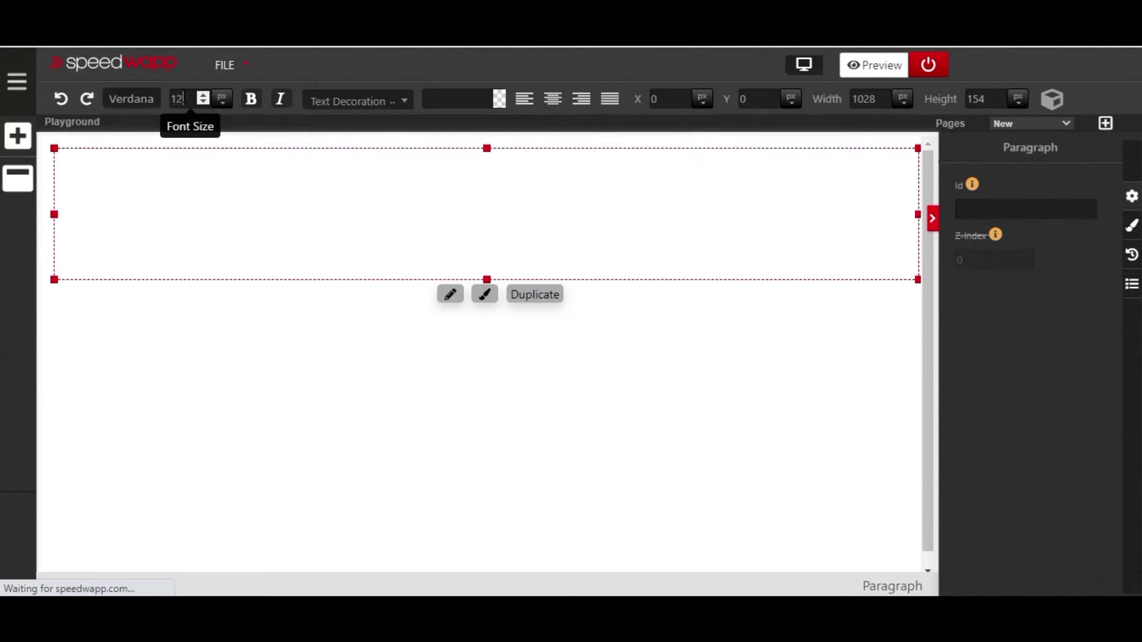
key("BackSpace")
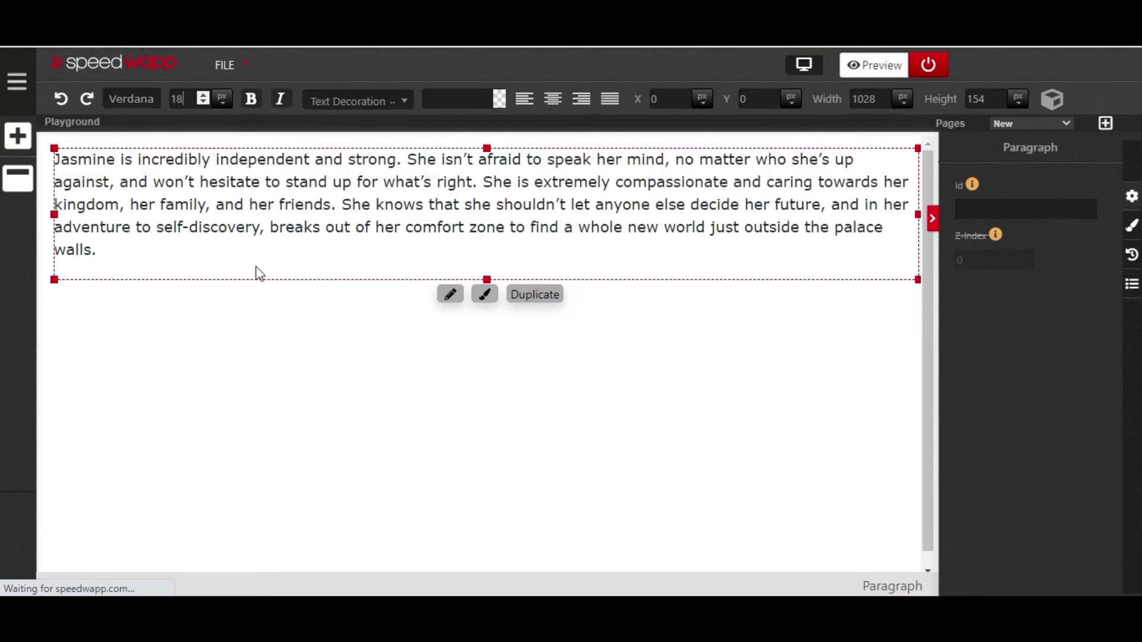
- Try bold and italic on the paragraph text, turning each style off again
left_click(266, 100)
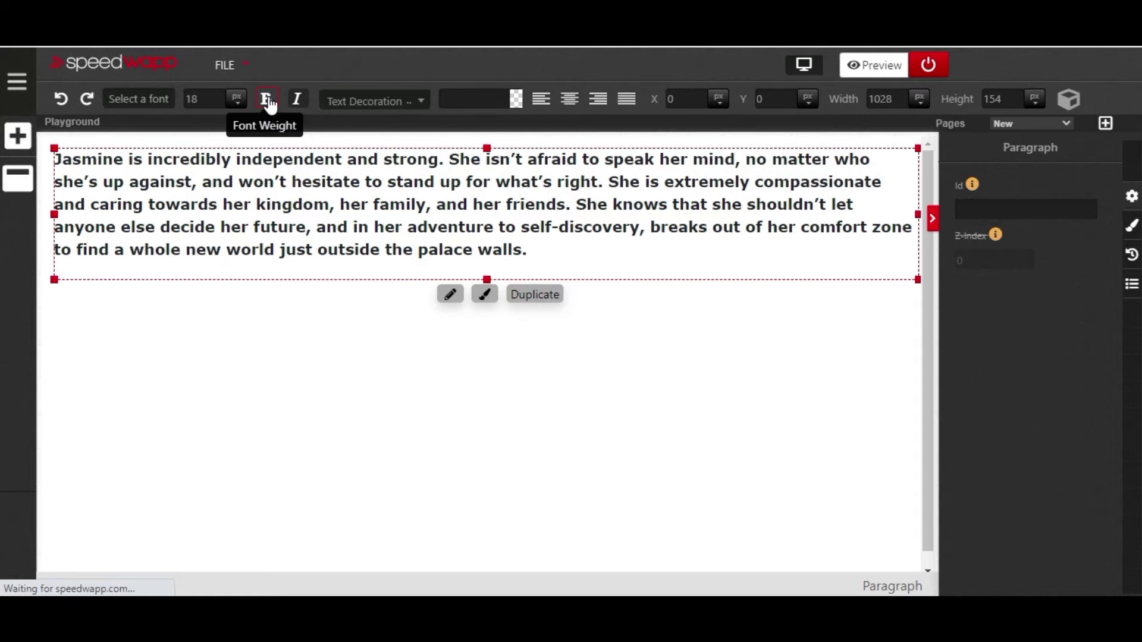
left_click(267, 101)
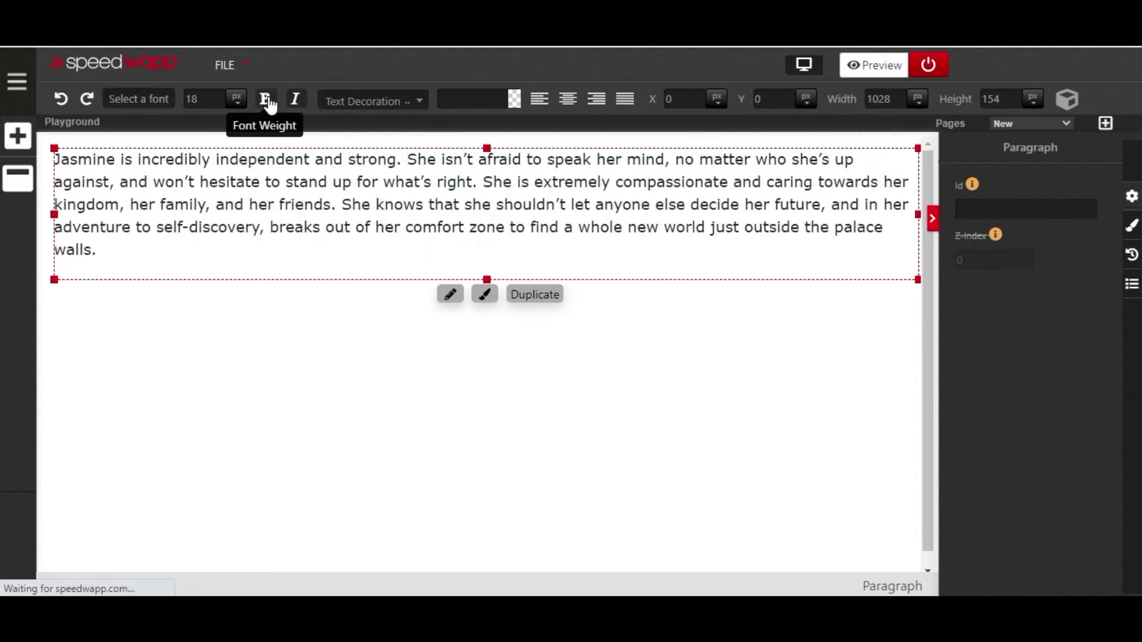
left_click(296, 103)
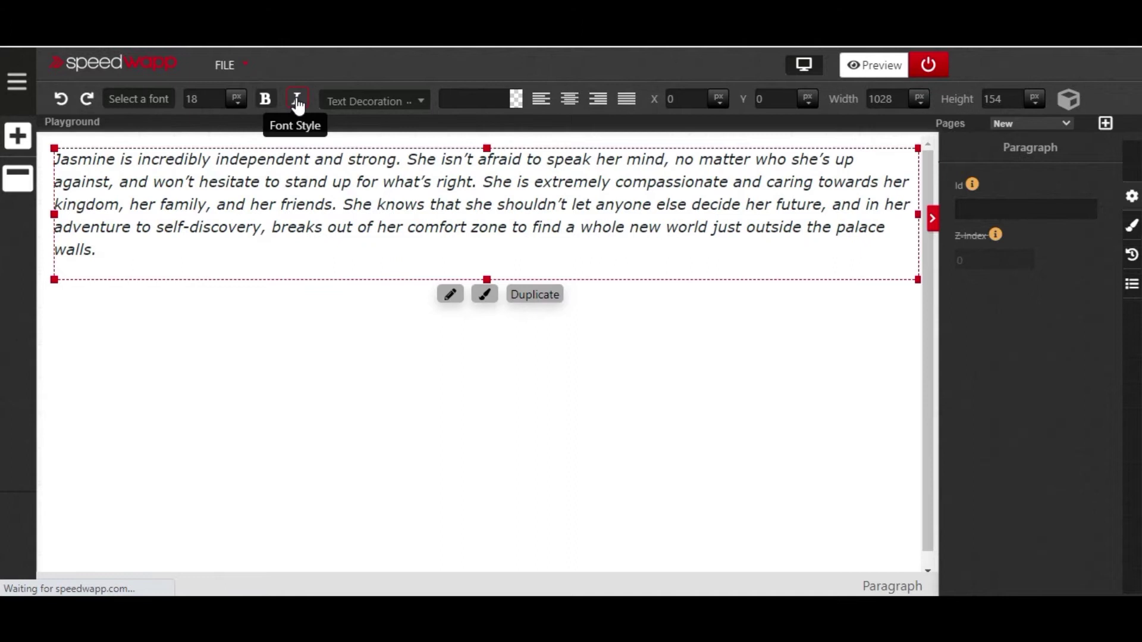
left_click(296, 102)
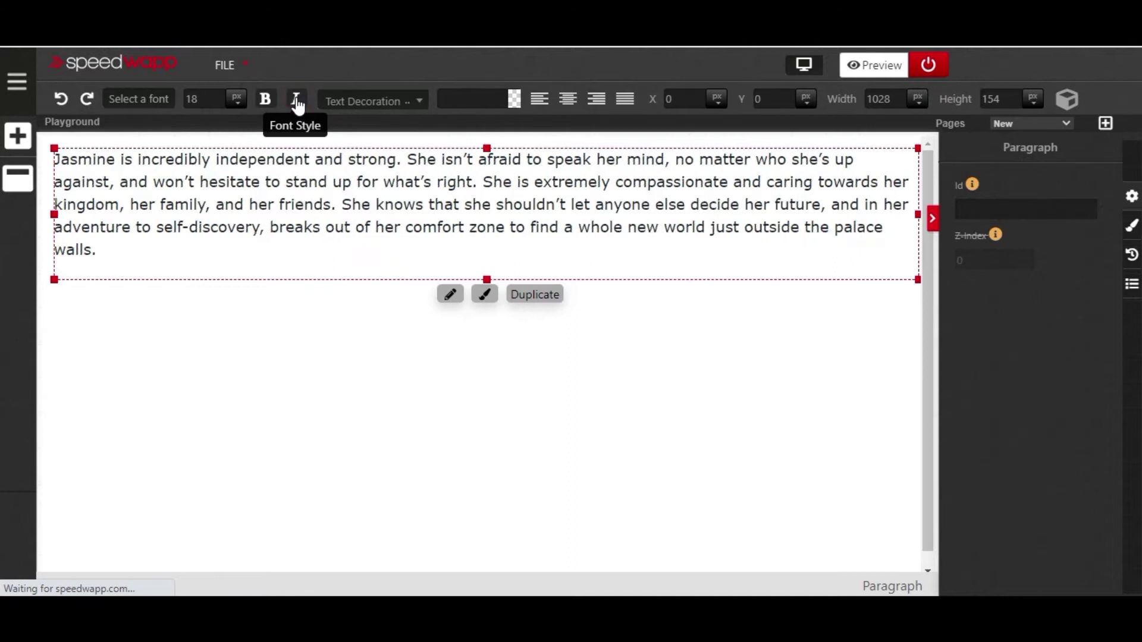
- Try red for the paragraph text and set its colour to near-black #0a0909
left_click(513, 105)
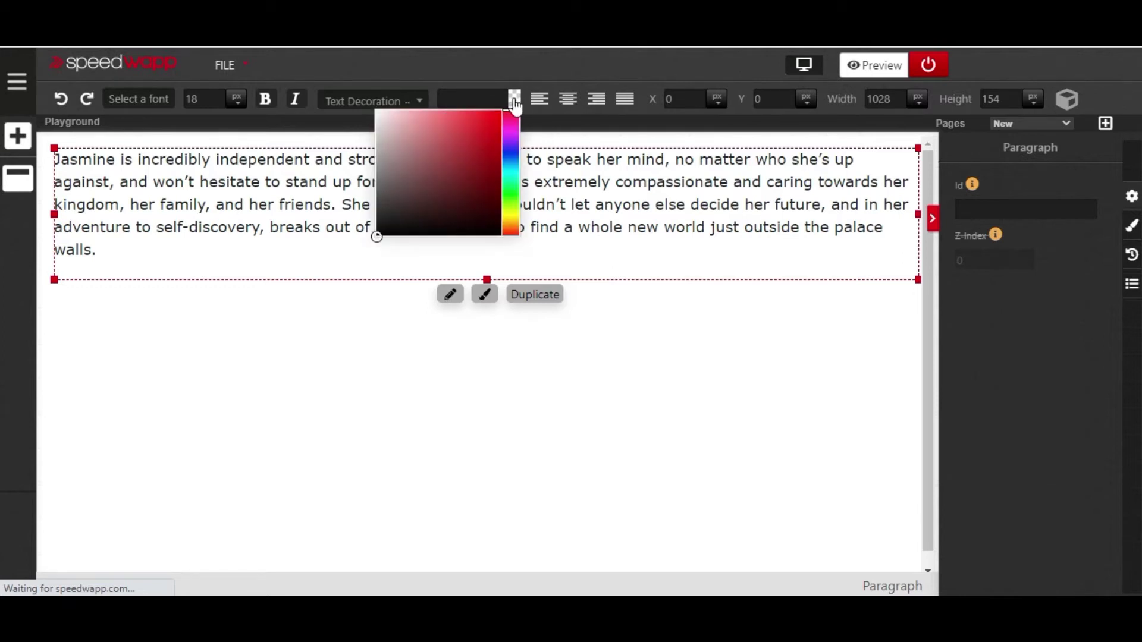
left_click_drag(468, 143, 490, 124)
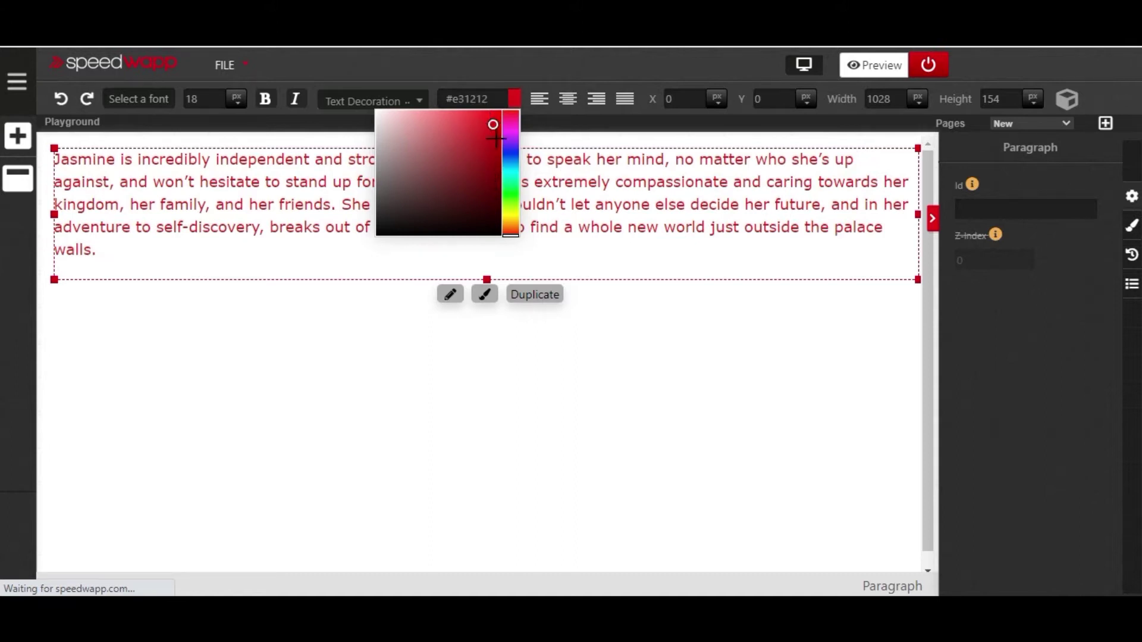
left_click(465, 144)
left_click_drag(454, 156, 385, 231)
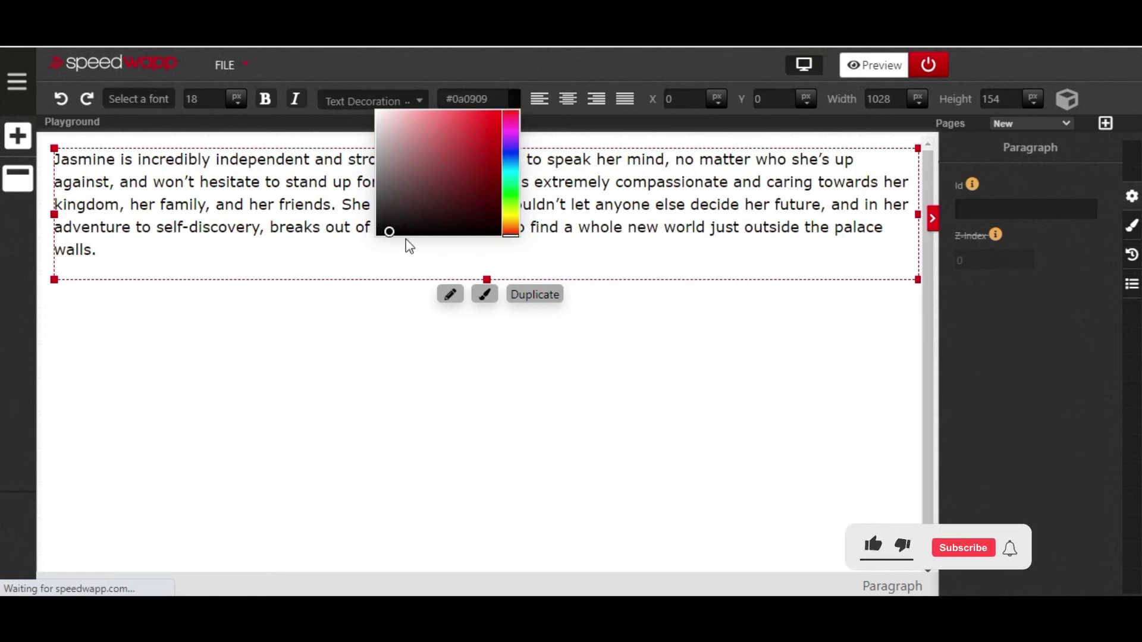
left_click(400, 253)
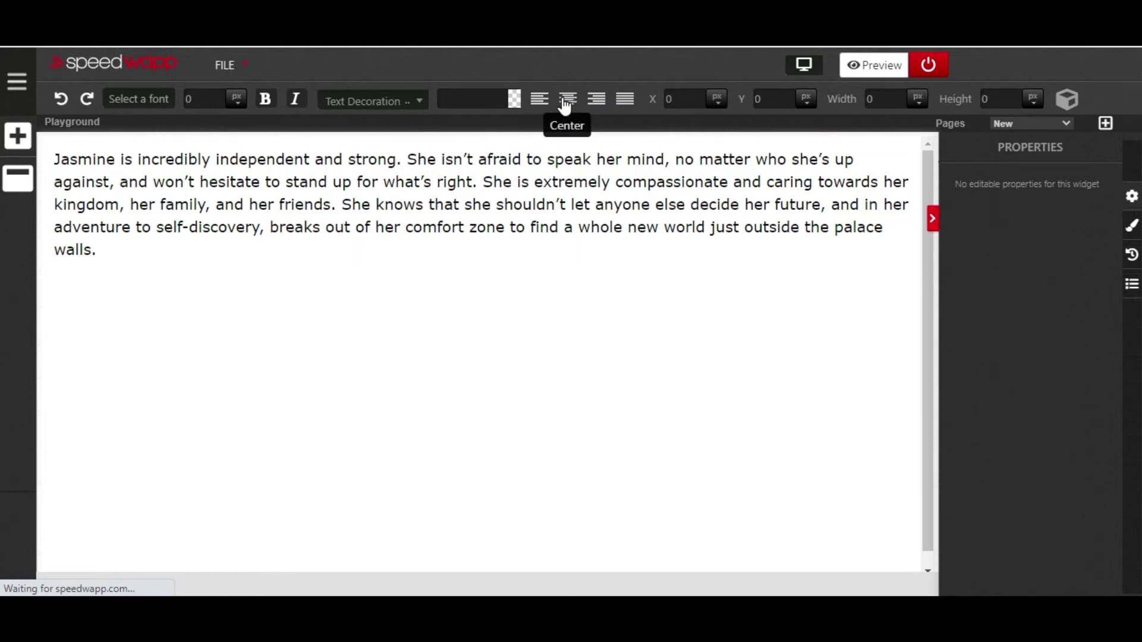
- Try centre alignment on the paragraph text and switch it to right alignment
left_click(564, 106)
left_click(599, 106)
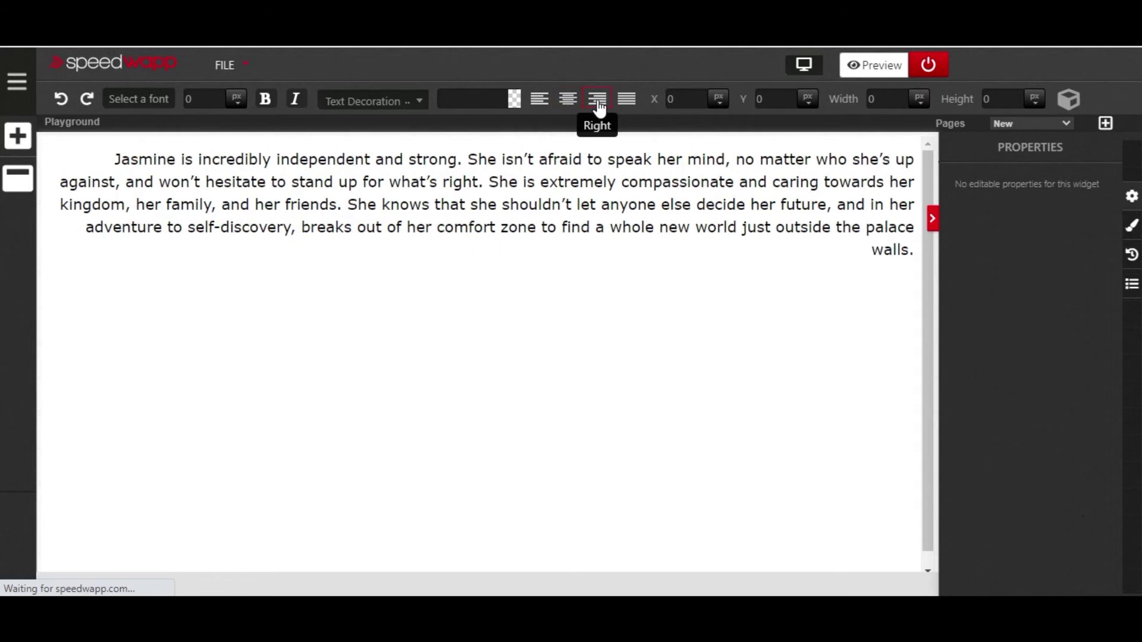
- Try justified alignment on the paragraph text and set it to left alignment
left_click(624, 108)
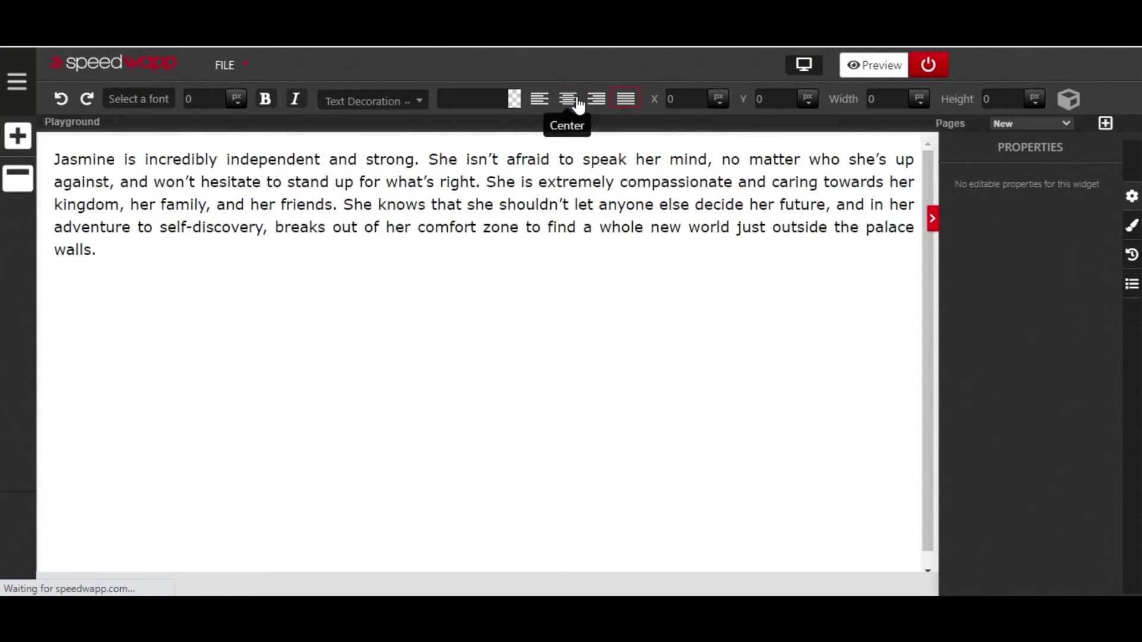
left_click(544, 105)
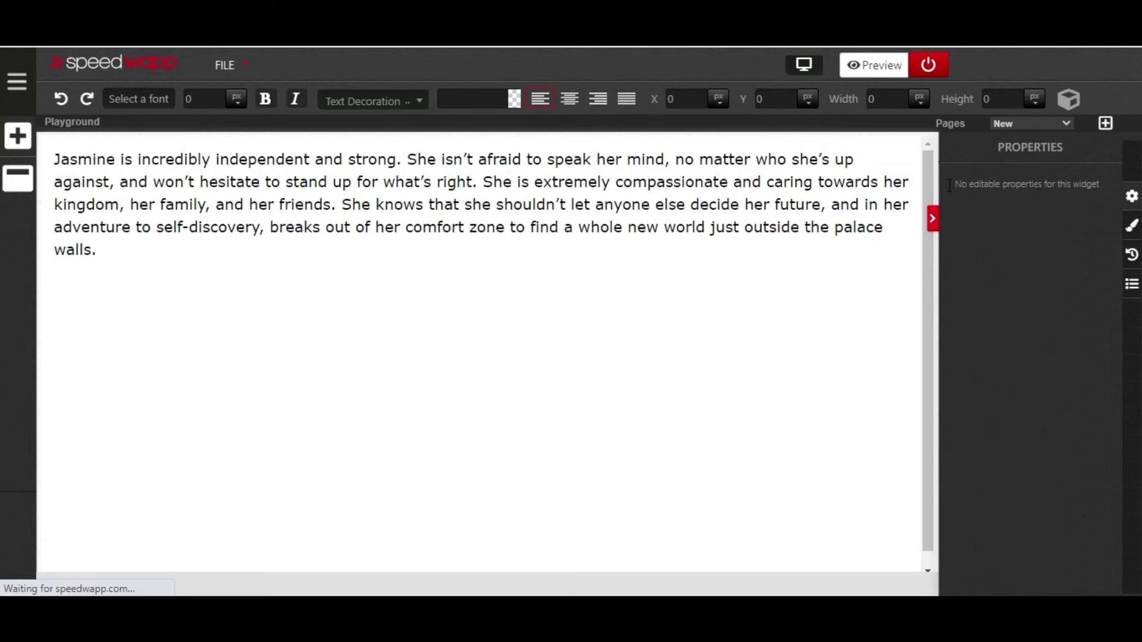
- Examine the paragraph's general properties and its style settings, from text shadow and background through padding and shadow to position
left_click(1131, 201)
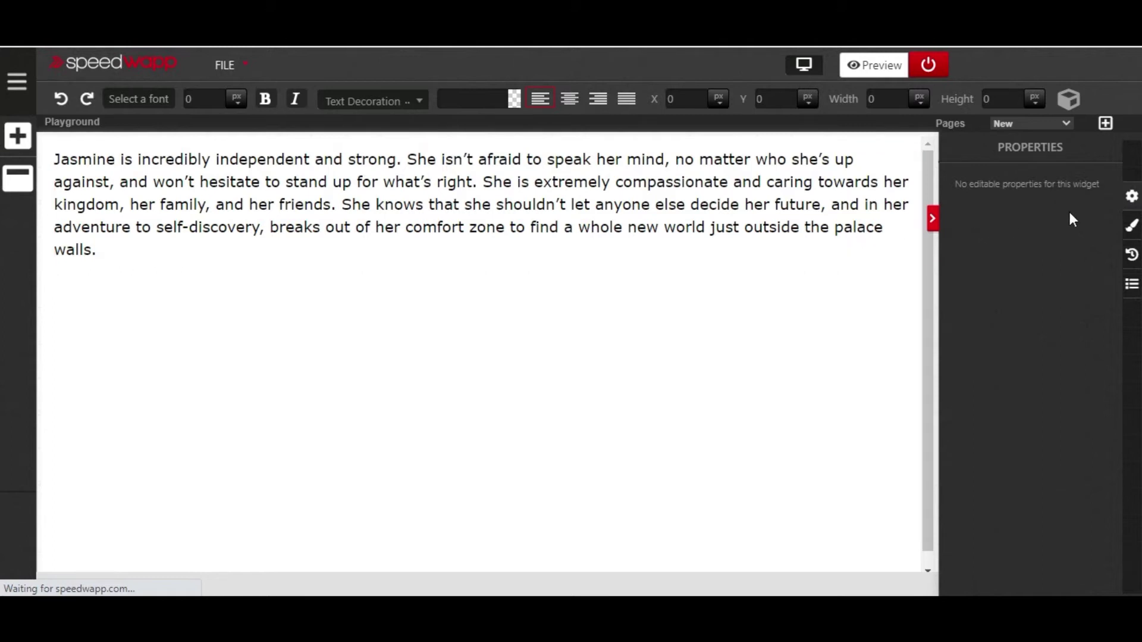
left_click(863, 216)
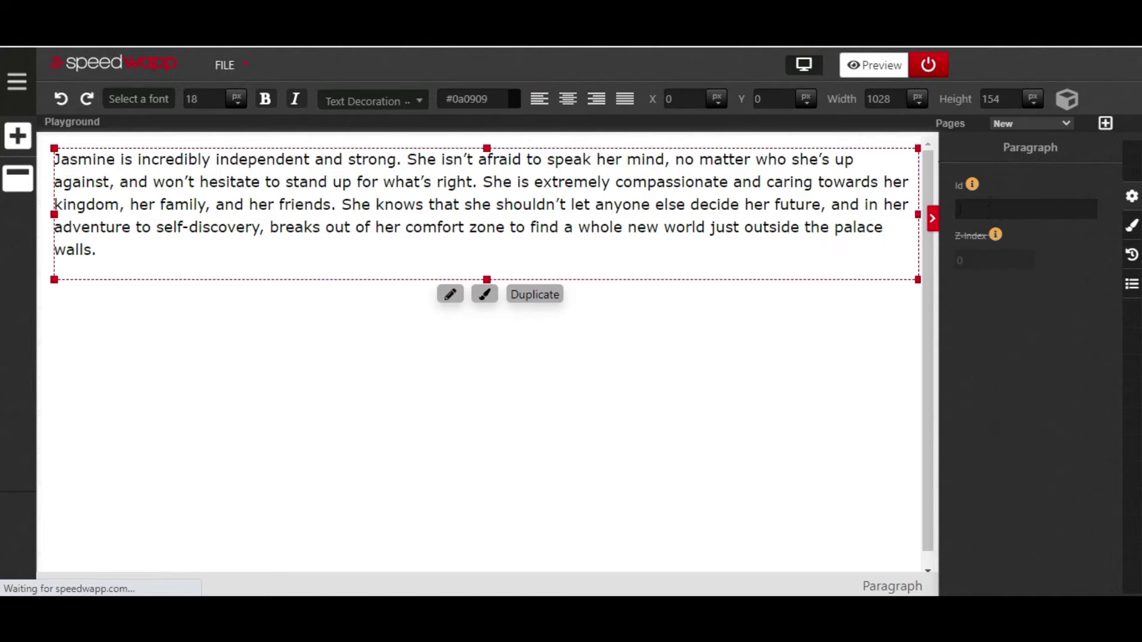
left_click(1133, 228)
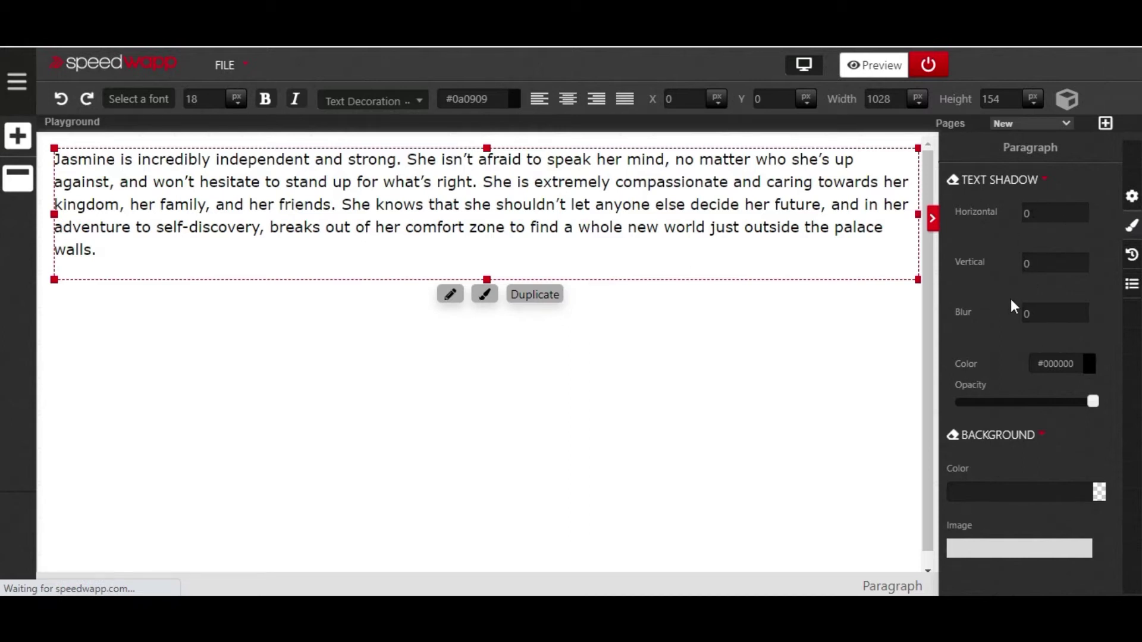
scroll(1021, 282, "down", 10)
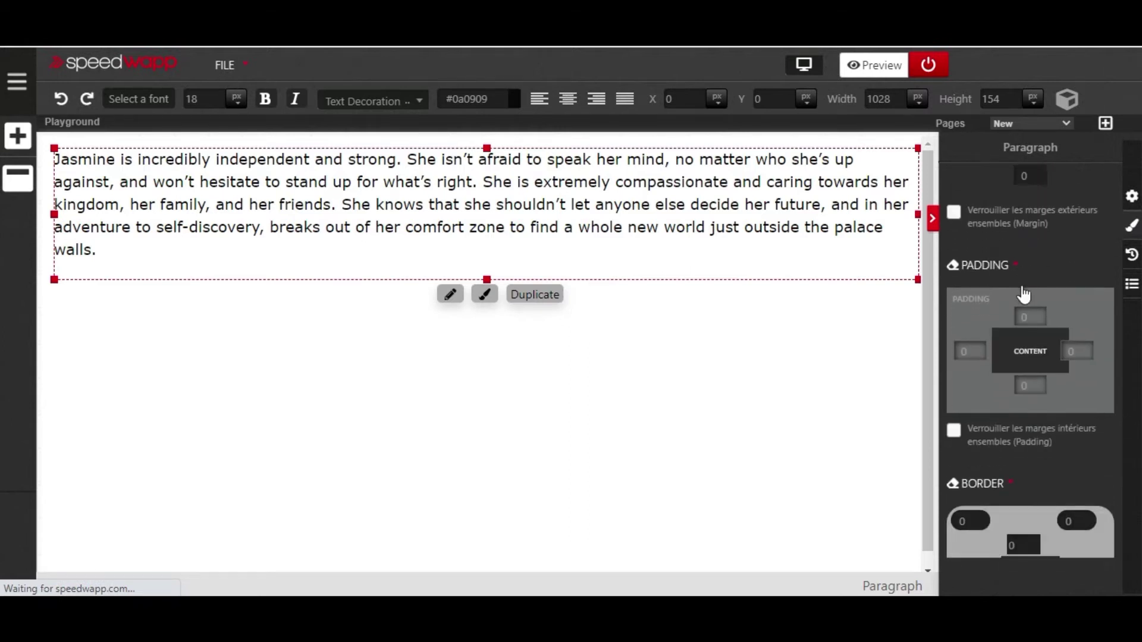
scroll(1023, 292, "down", 8)
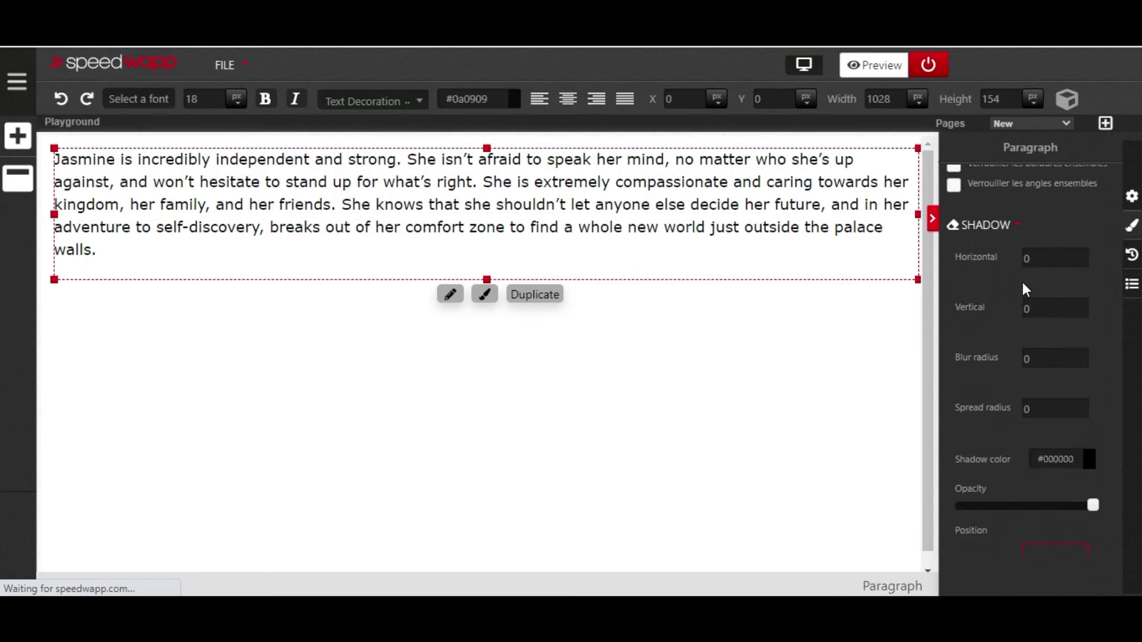
scroll(1022, 290, "down", 8)
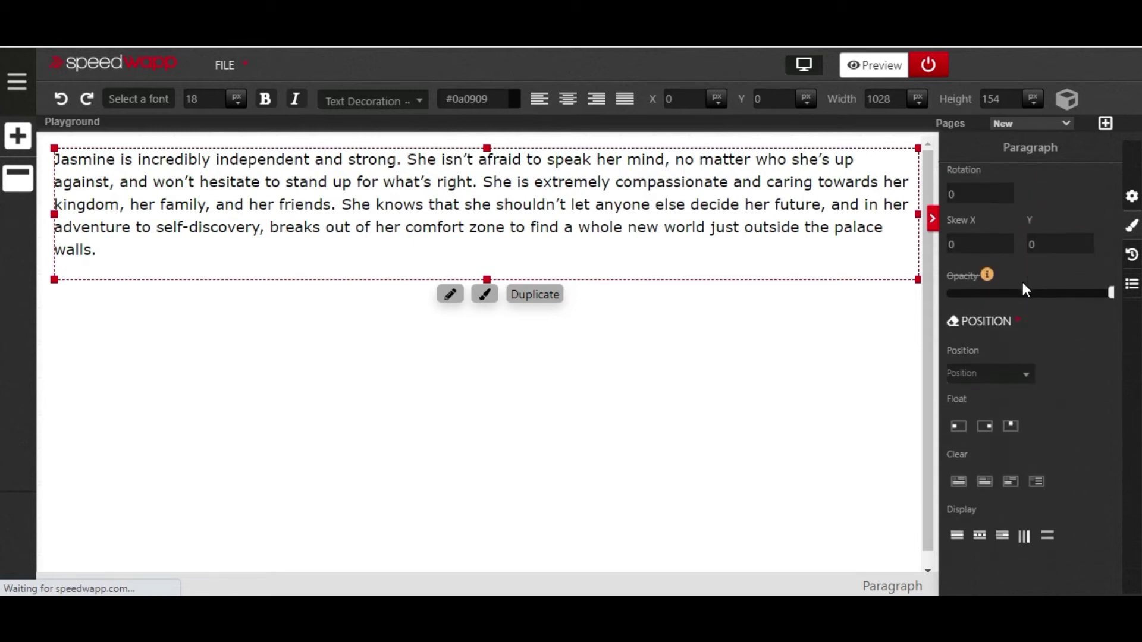
scroll(1023, 286, "up", 20)
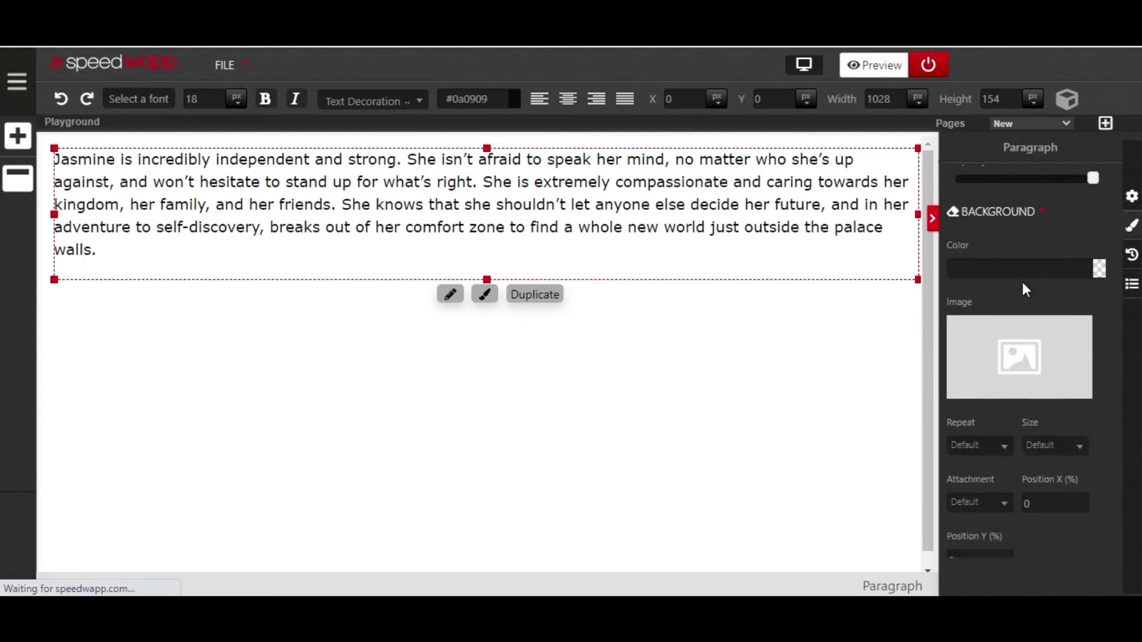
scroll(1022, 282, "up", 3)
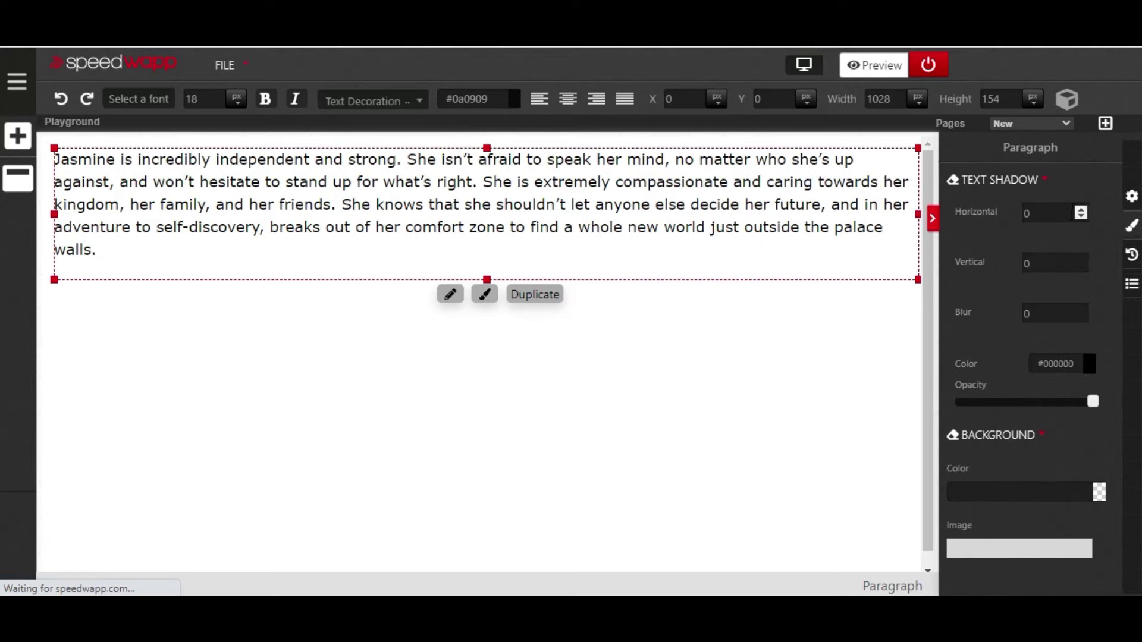
- Try a horizontal text shadow offset of 5 on the paragraph and set the offset to -1
left_click(1083, 209)
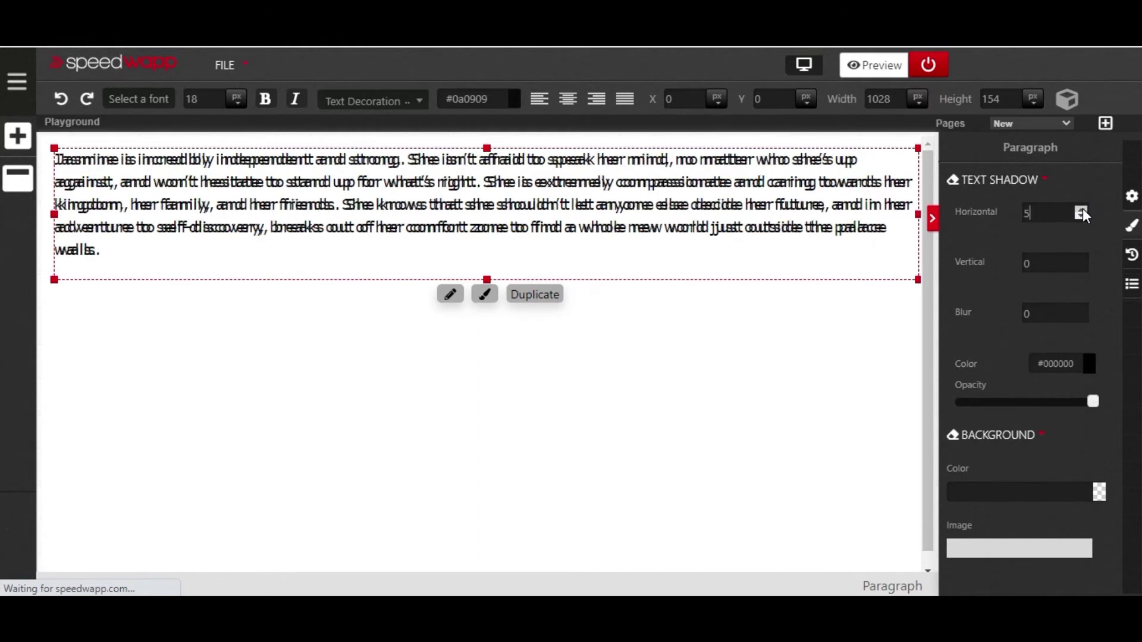
left_click(1082, 214)
left_click(1083, 214)
left_click(1082, 214)
left_click(1083, 214)
left_click(1082, 214)
left_click(1082, 214)
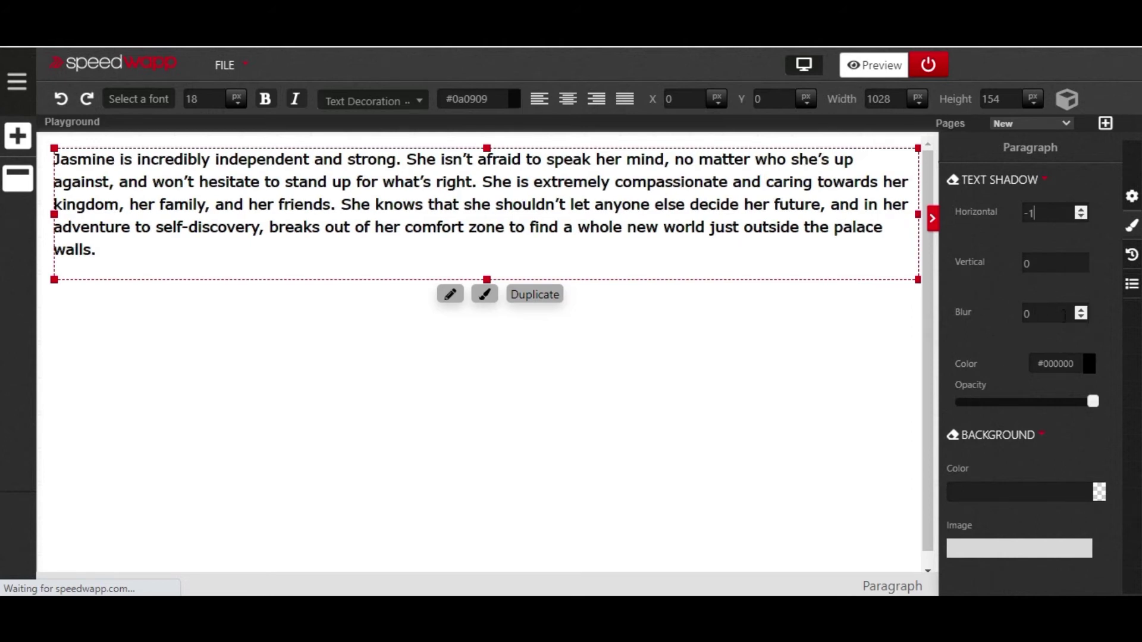
- Try a text shadow blur of 6 on the paragraph and reset the blur to 0
left_click(1082, 306)
left_click(1082, 306)
left_click(1082, 306)
left_click(1083, 307)
left_click(1082, 306)
left_click(1082, 306)
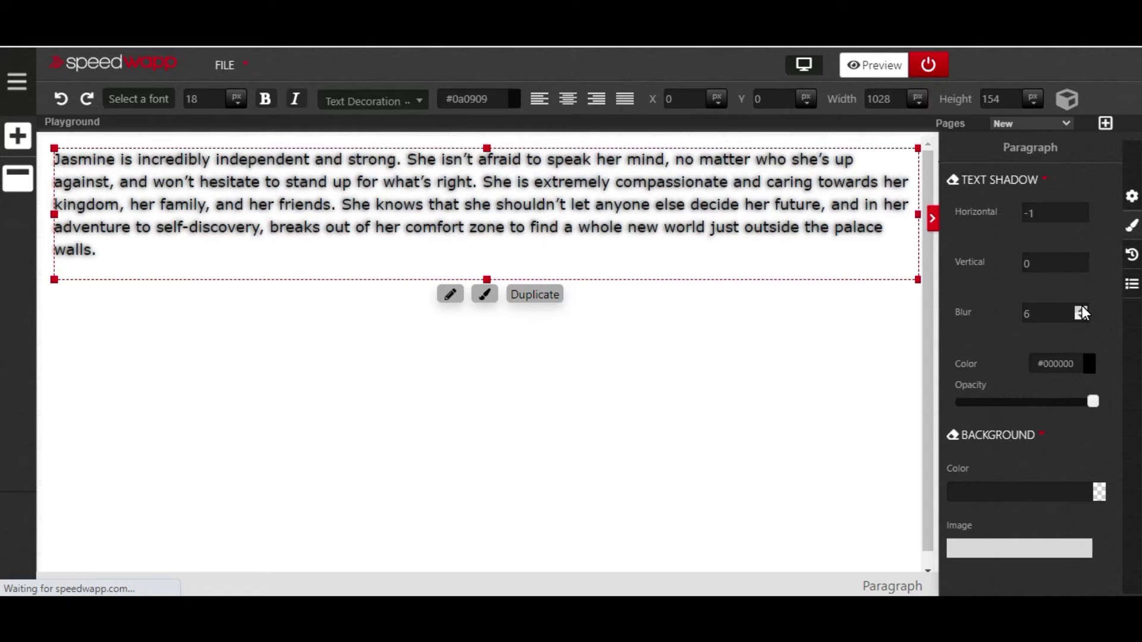
left_click(1080, 314)
left_click(1079, 314)
left_click(1080, 314)
left_click(1079, 314)
left_click(1079, 314)
left_click(1080, 314)
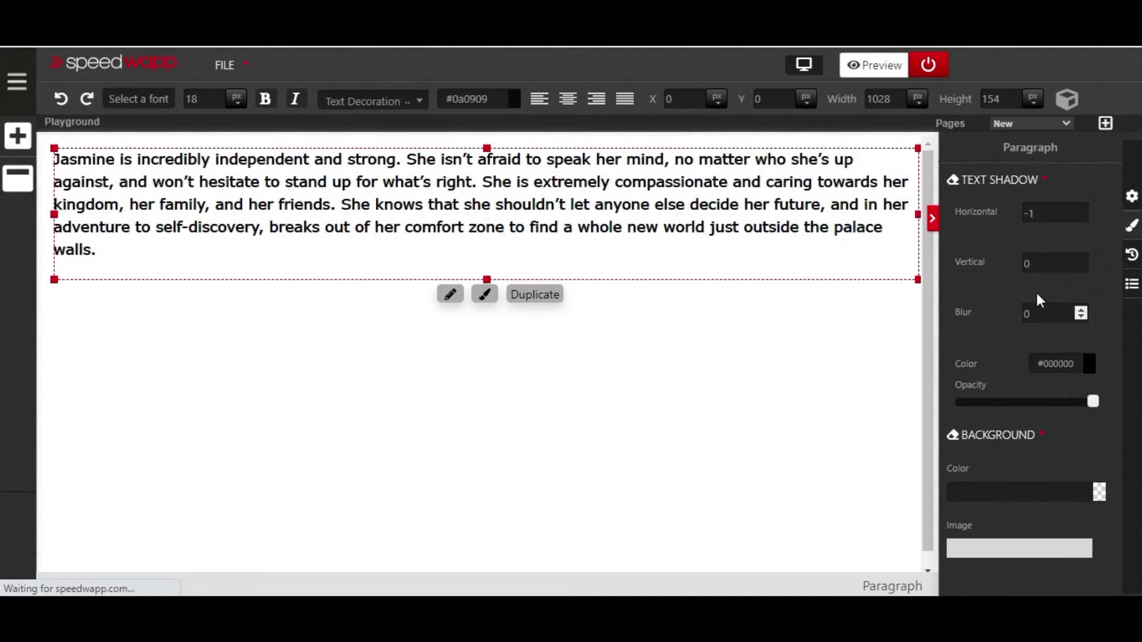
- Try red and violet backgrounds for the paragraph and set its background colour to lime green #a9e600
scroll(1040, 296, "down", 3)
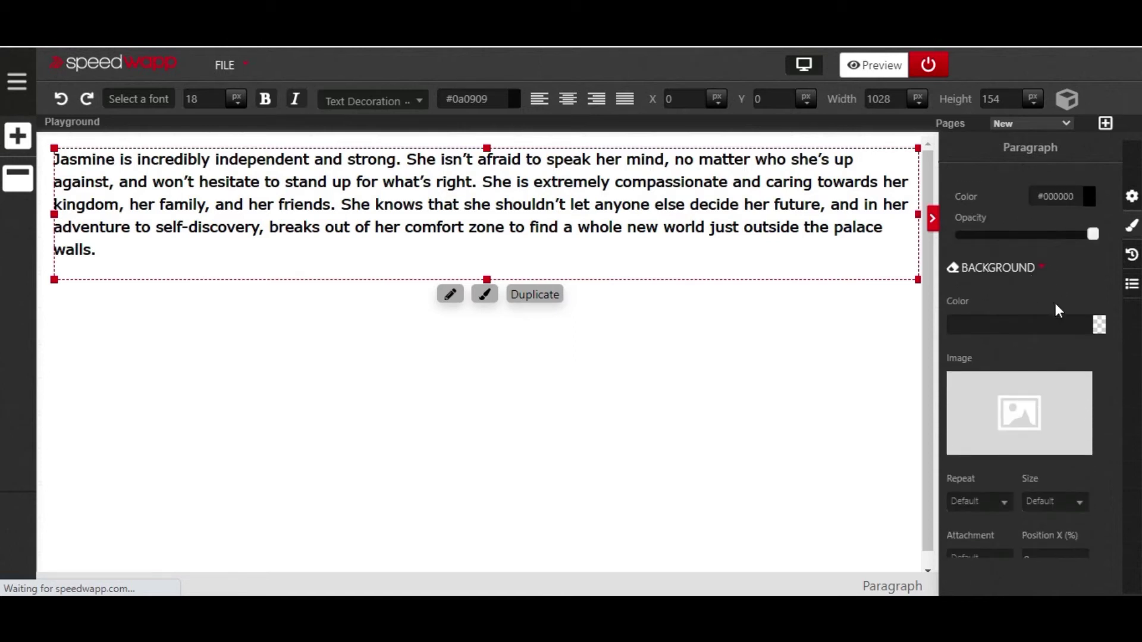
scroll(1056, 308, "down", 2)
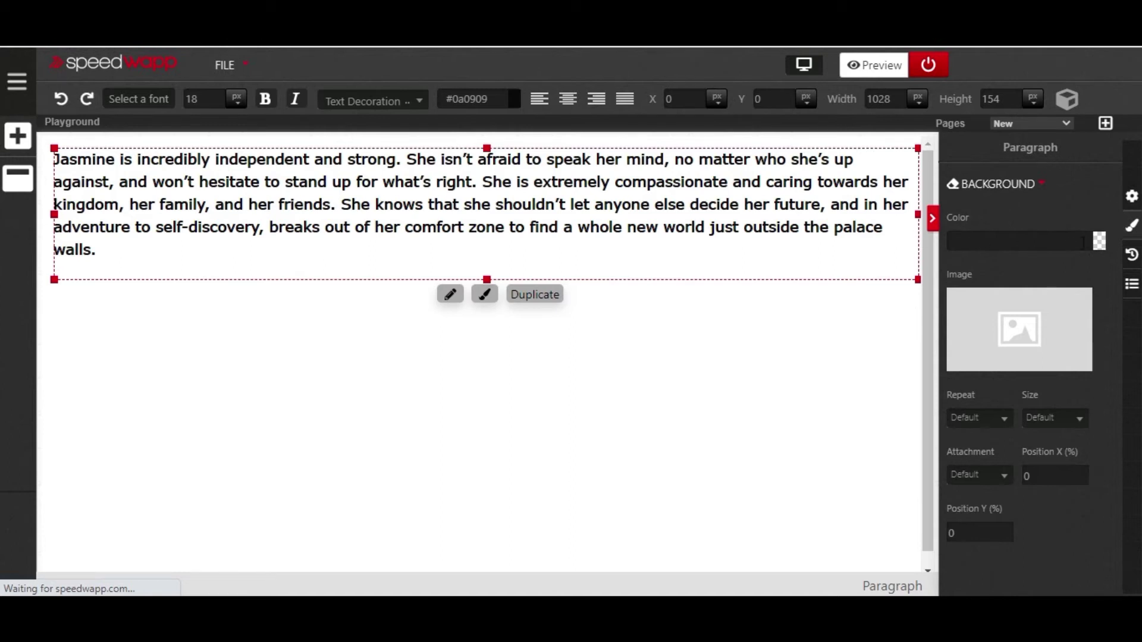
left_click(1099, 241)
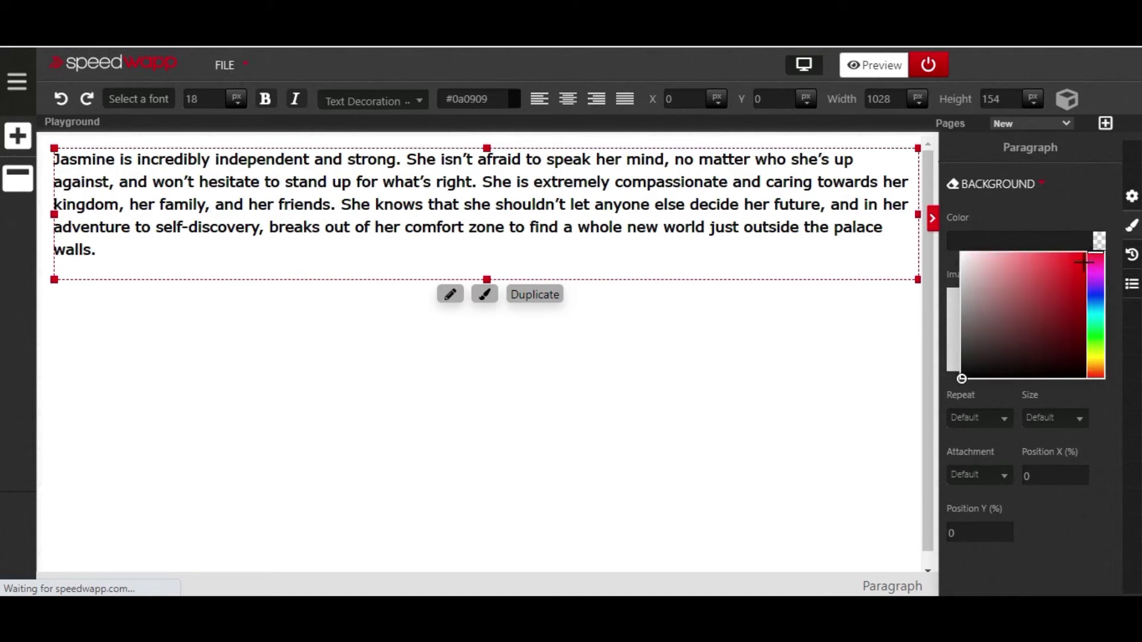
left_click(1058, 283)
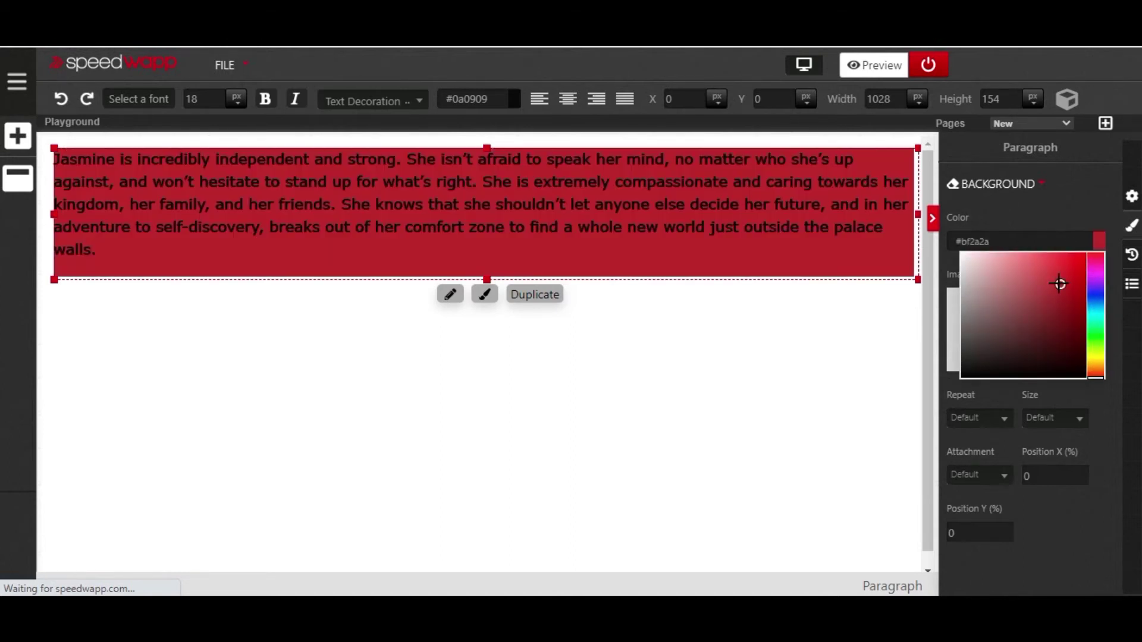
mouse_move(1058, 284)
left_mouse_down()
mouse_move(1017, 356)
mouse_move(1050, 354)
mouse_move(1063, 263)
left_mouse_up()
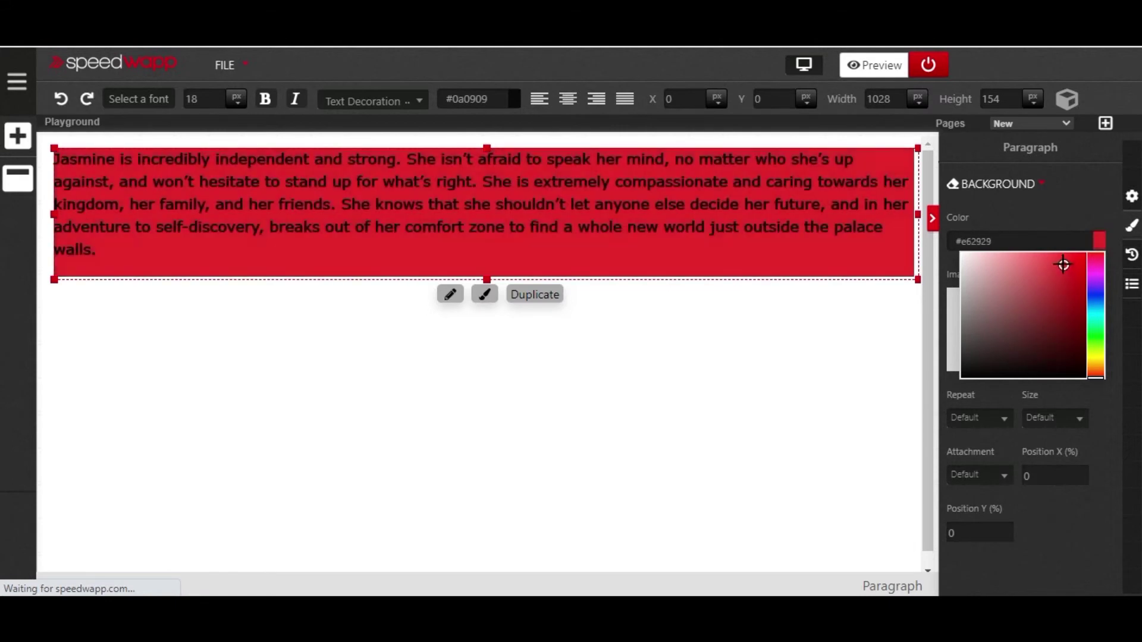
left_click(1097, 291)
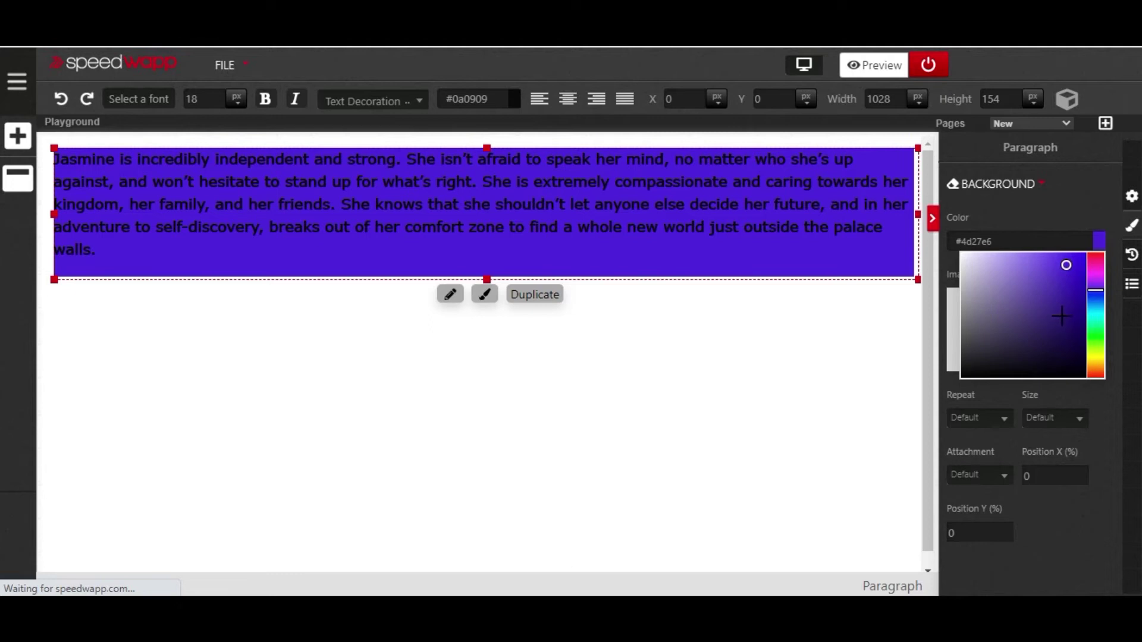
left_click(1096, 351)
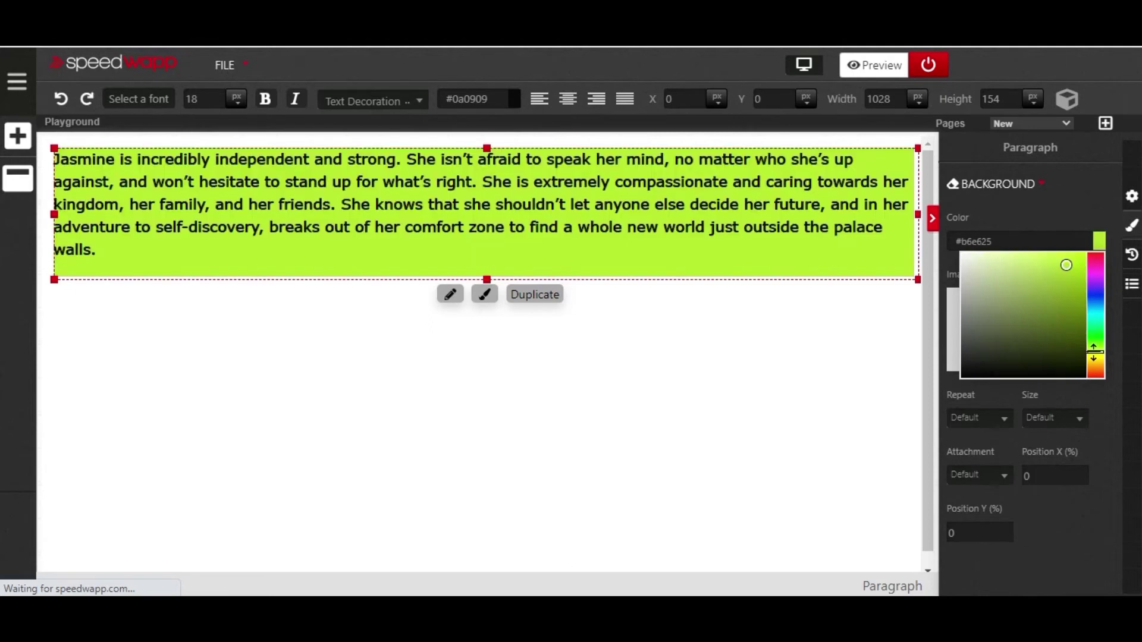
mouse_move(1045, 322)
left_mouse_down()
mouse_move(1068, 276)
mouse_move(1059, 322)
mouse_move(1005, 349)
mouse_move(975, 286)
mouse_move(987, 258)
mouse_move(1076, 263)
mouse_move(1069, 298)
mouse_move(1083, 255)
left_mouse_up()
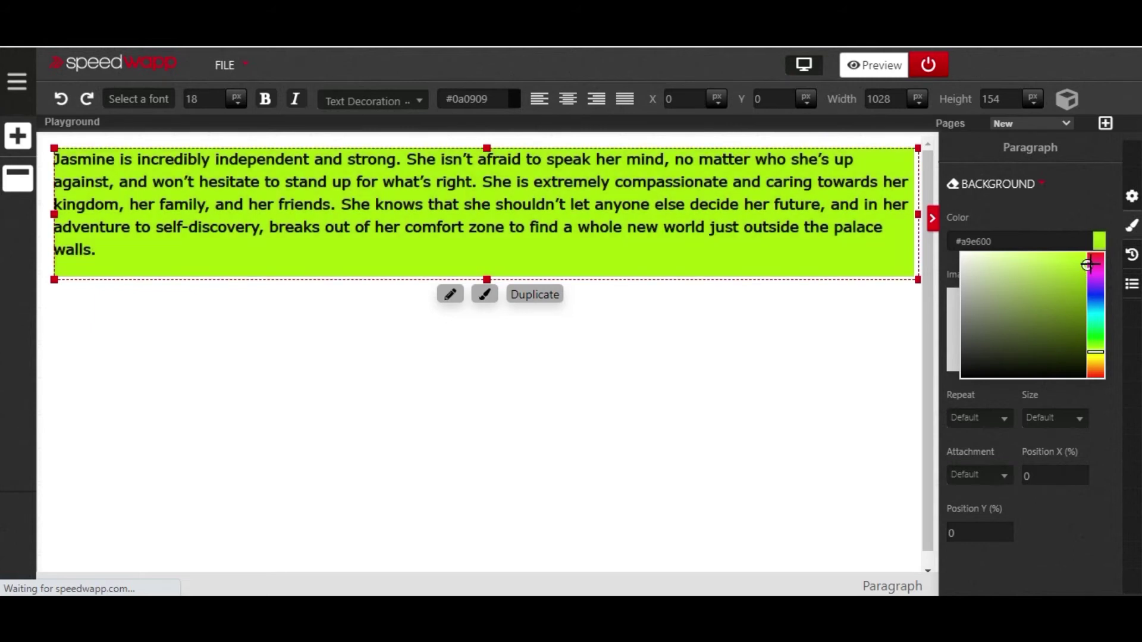
left_click(1051, 206)
- Set the paragraph's top margin and left margin to 21 each
scroll(1064, 267, "down", 3)
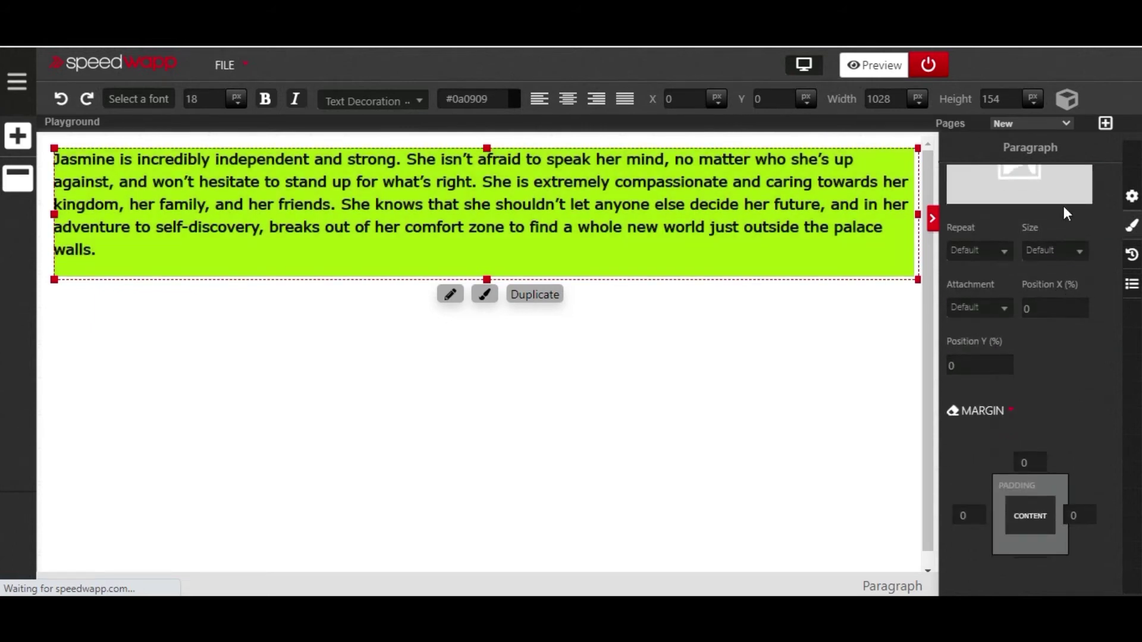
scroll(1041, 201, "up", 2)
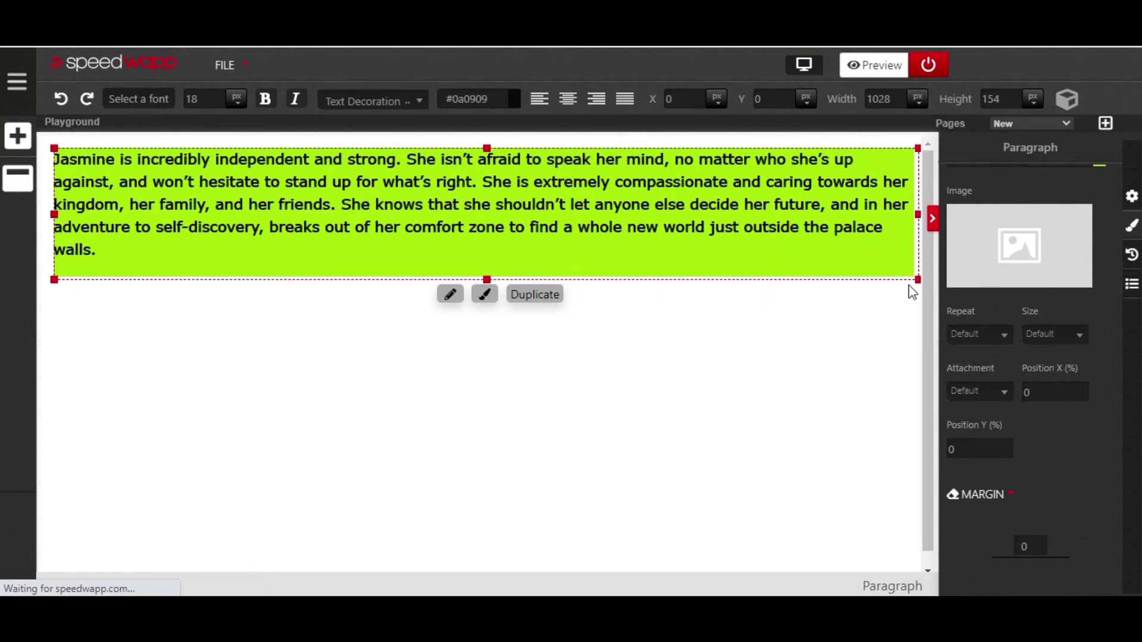
scroll(996, 312, "down", 3)
scroll(997, 311, "down", 3)
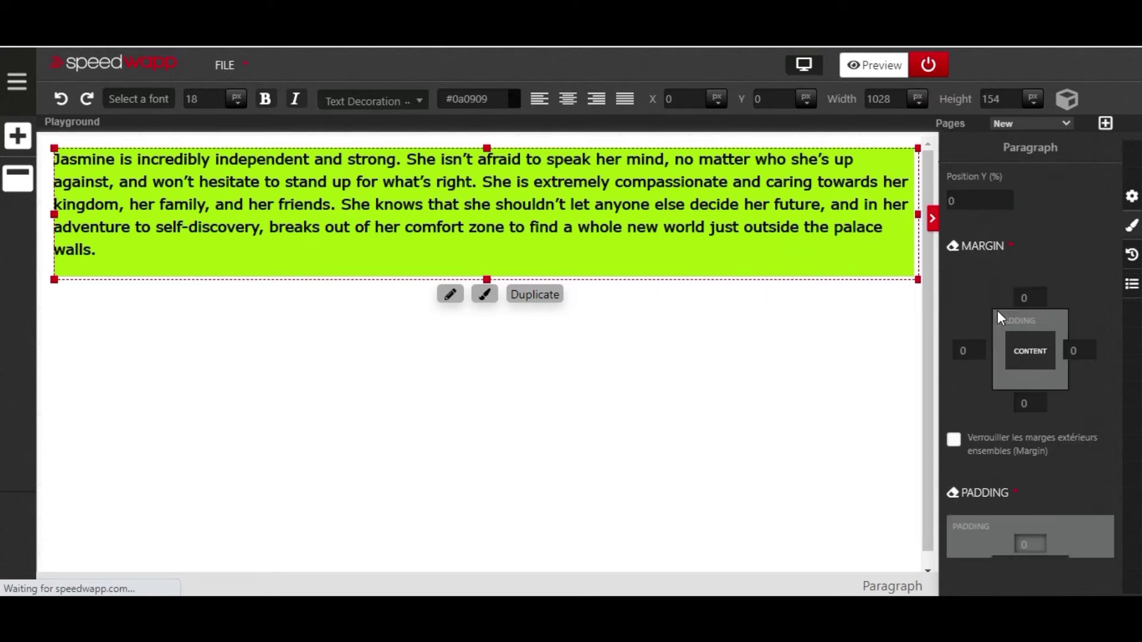
scroll(1034, 261, "up", 3)
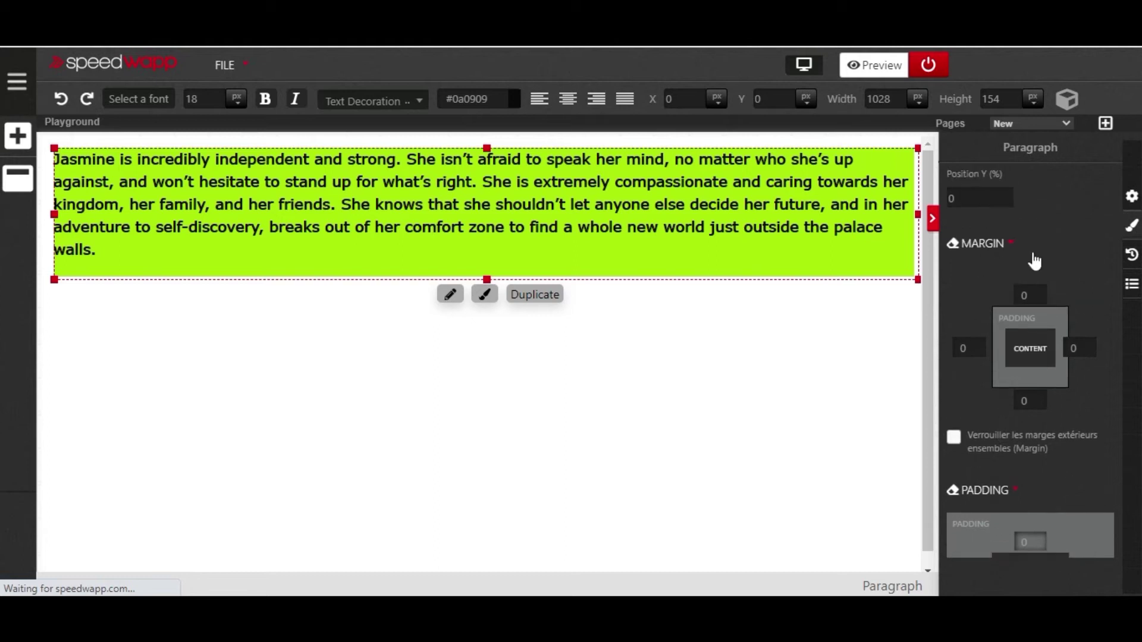
left_click(1039, 292)
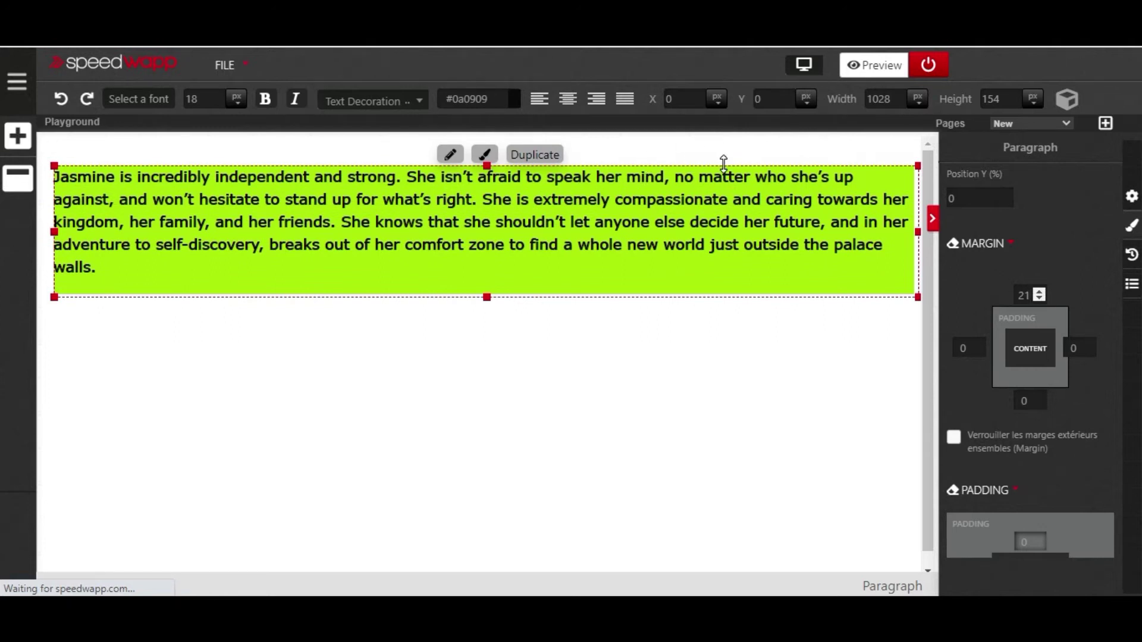
scroll(821, 229, "down", 1)
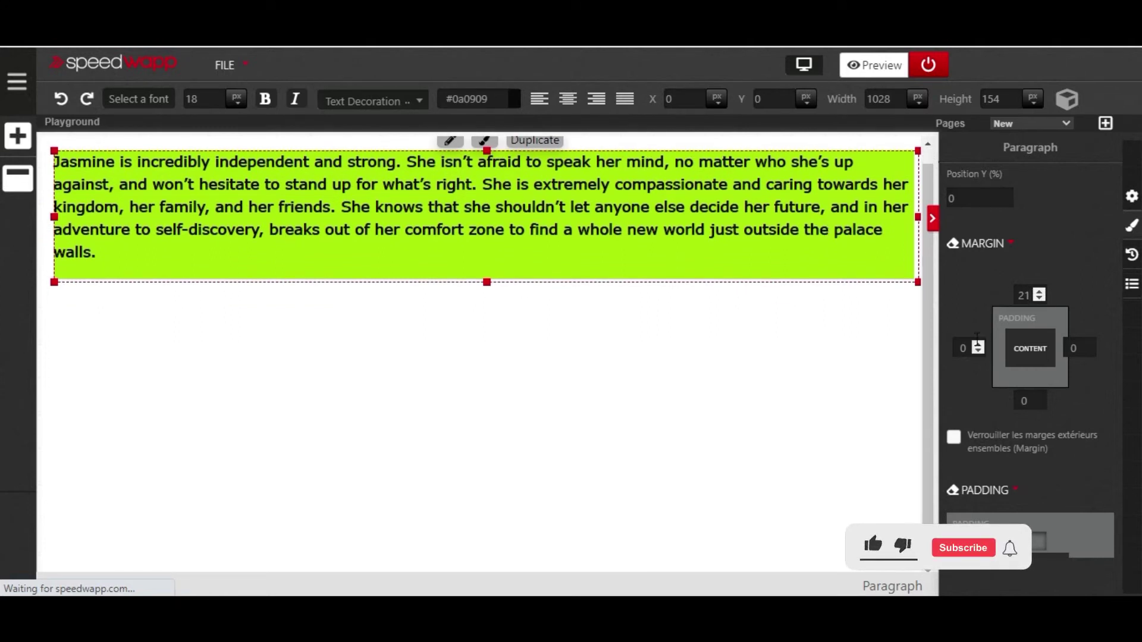
left_click(978, 345)
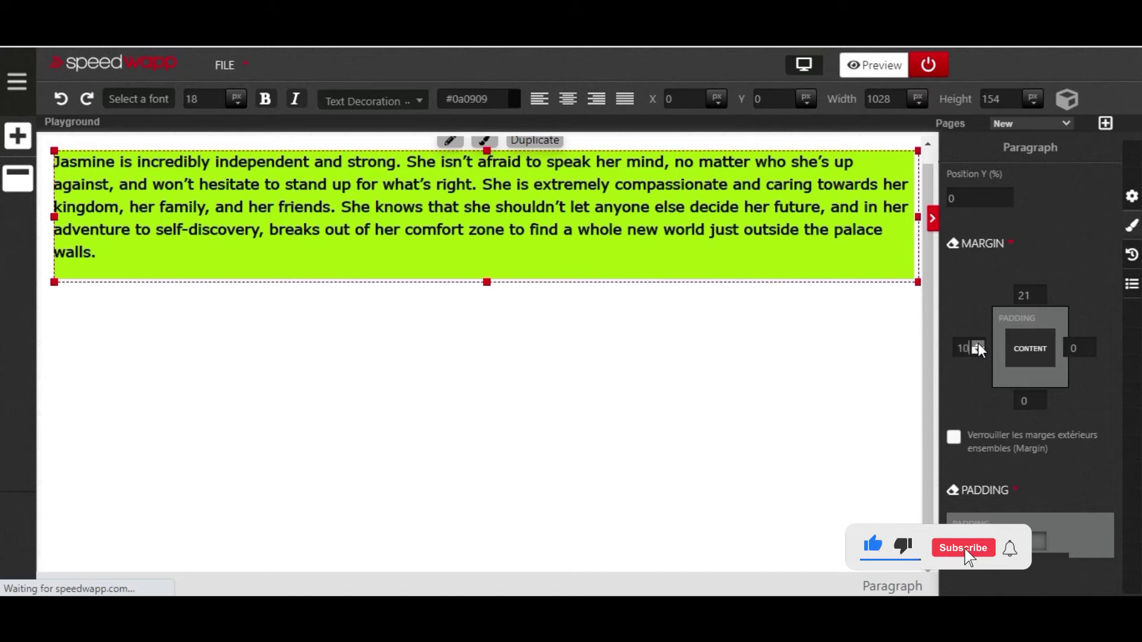
left_click(977, 345)
- Set the paragraph's top padding to 30 and its left padding to 26
scroll(1064, 355, "down", 3)
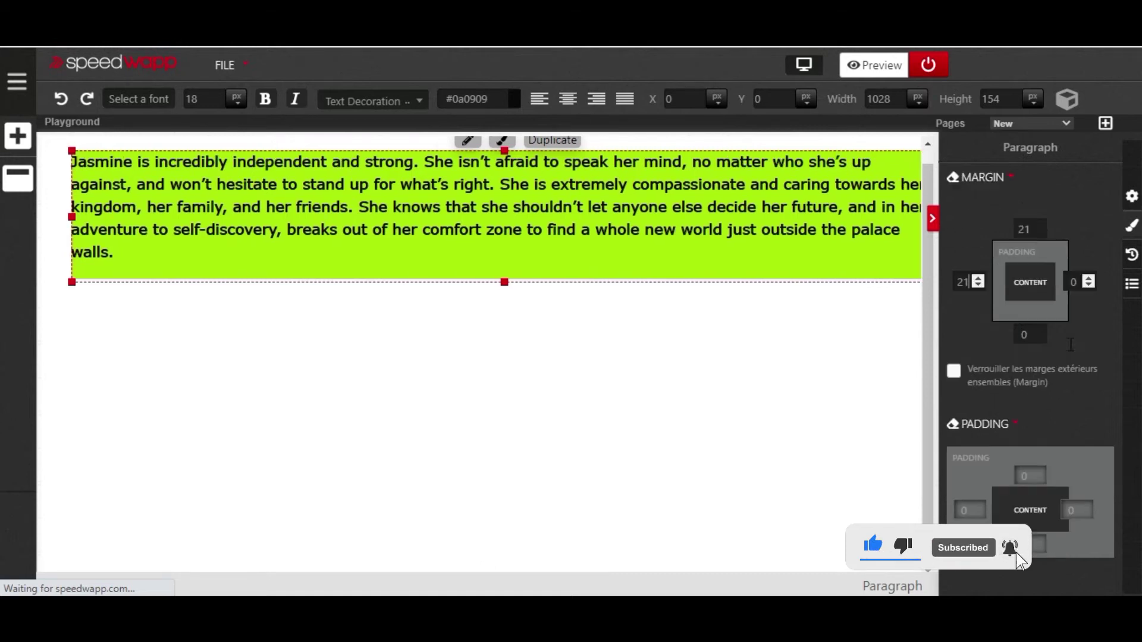
scroll(1035, 315, "down", 3)
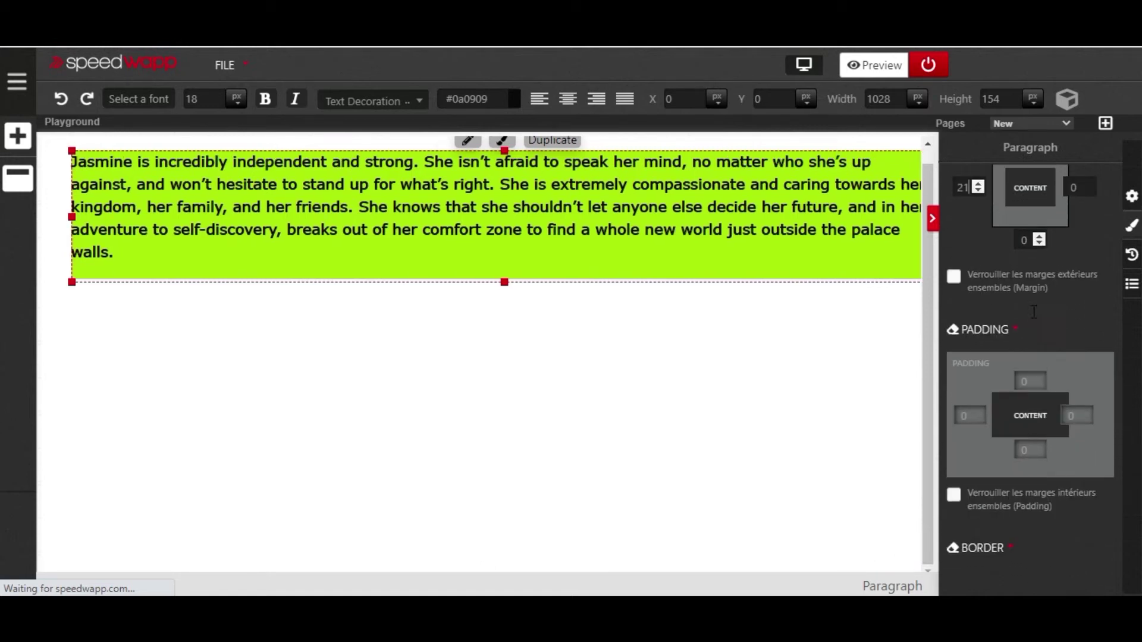
scroll(1030, 318, "down", 3)
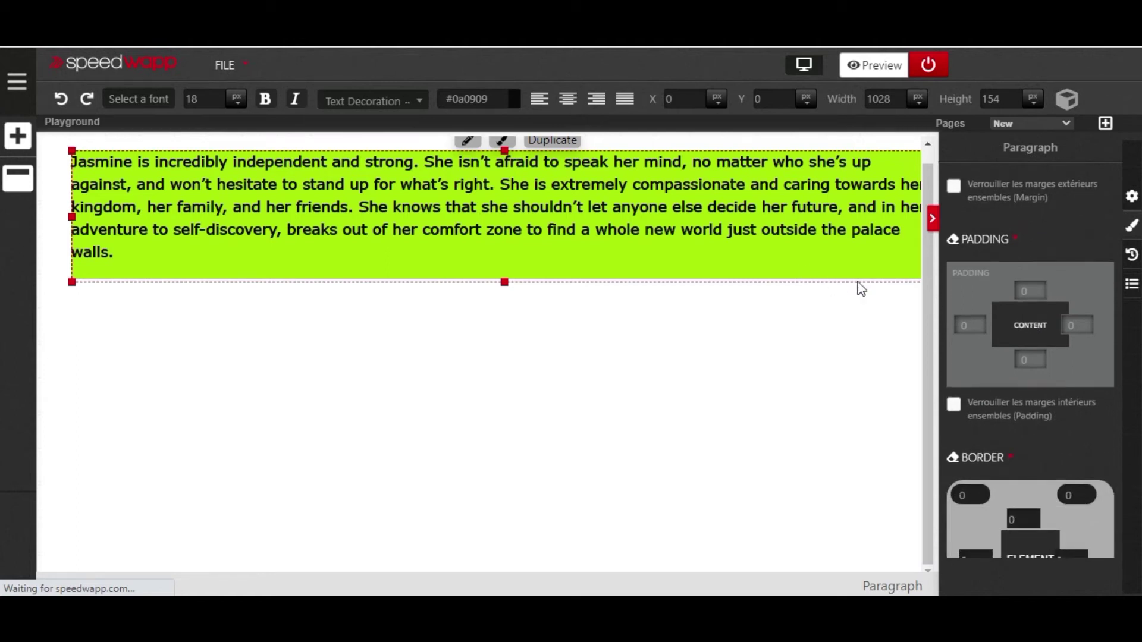
left_click(1038, 288)
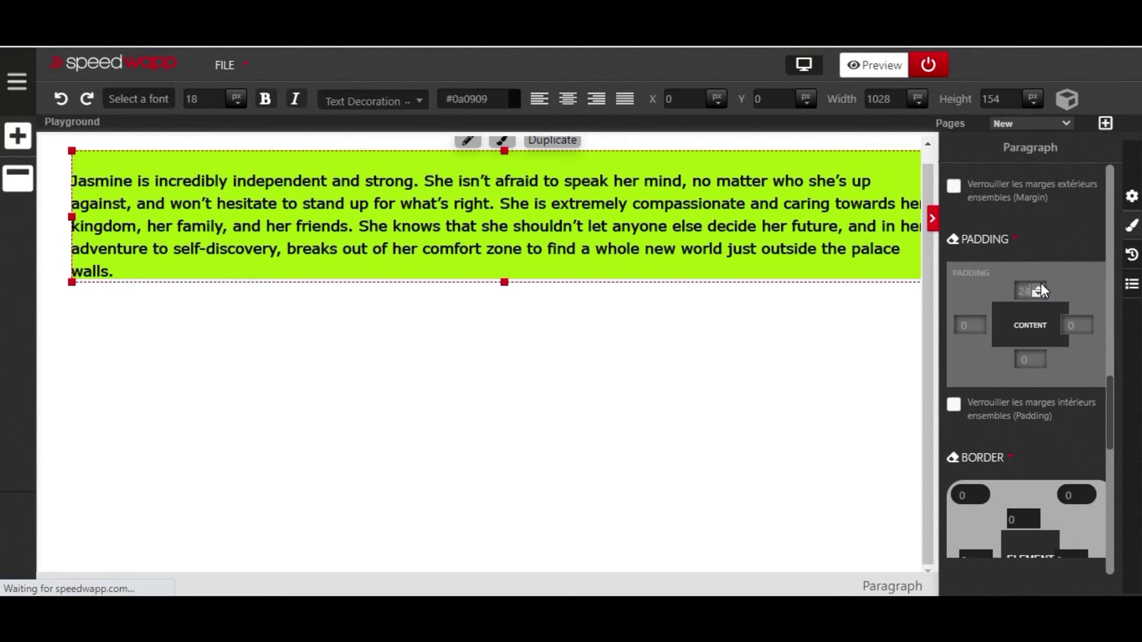
left_click(1038, 288)
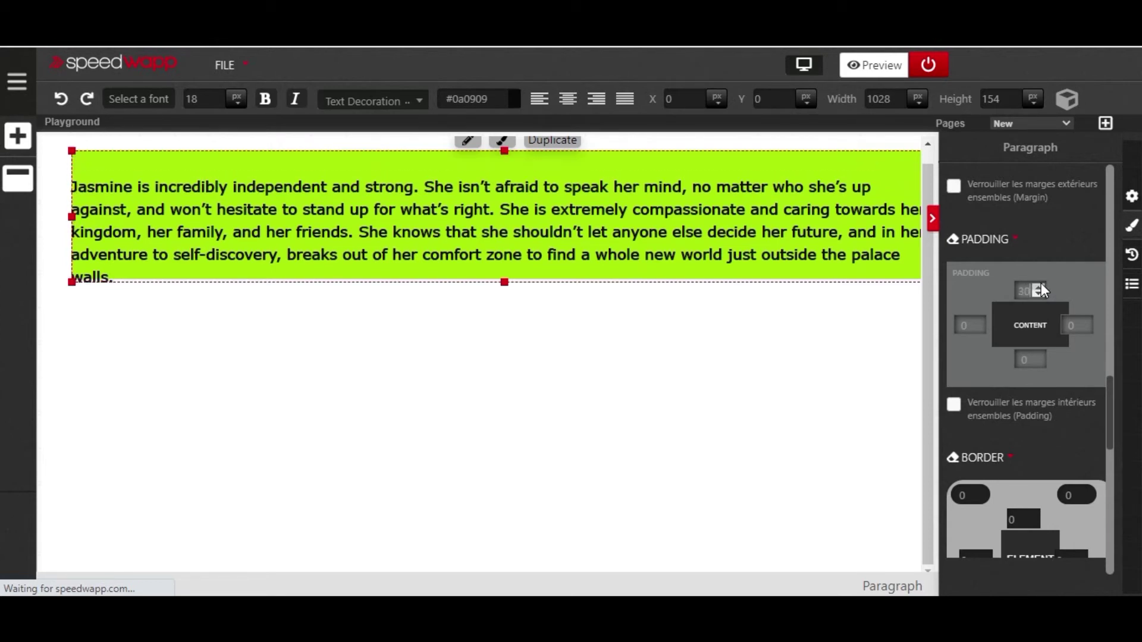
left_click(979, 321)
left_click(980, 321)
left_click(979, 321)
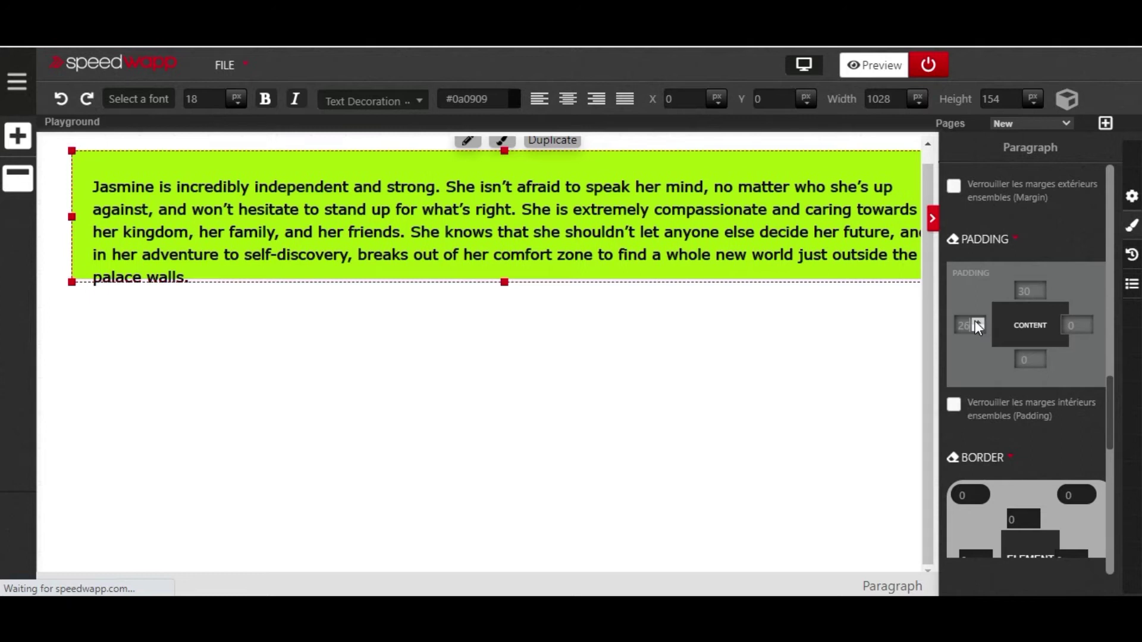
- Try the None, Solid and Dashed border styles on the paragraph and set its border style to Dotted
scroll(1001, 340, "down", 3)
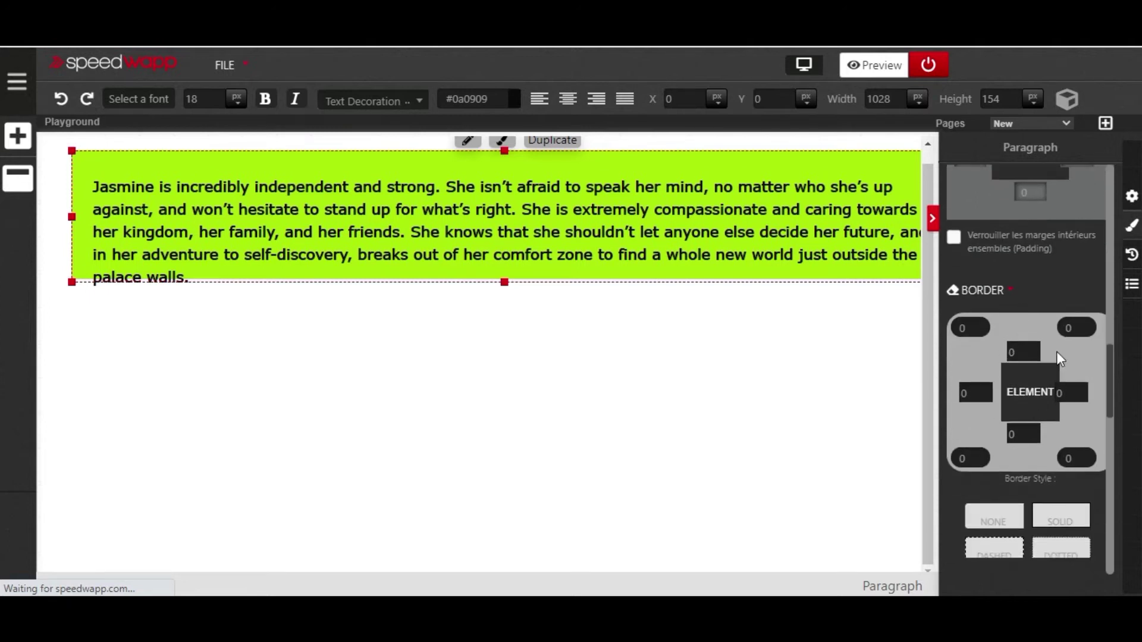
scroll(1029, 397, "down", 2)
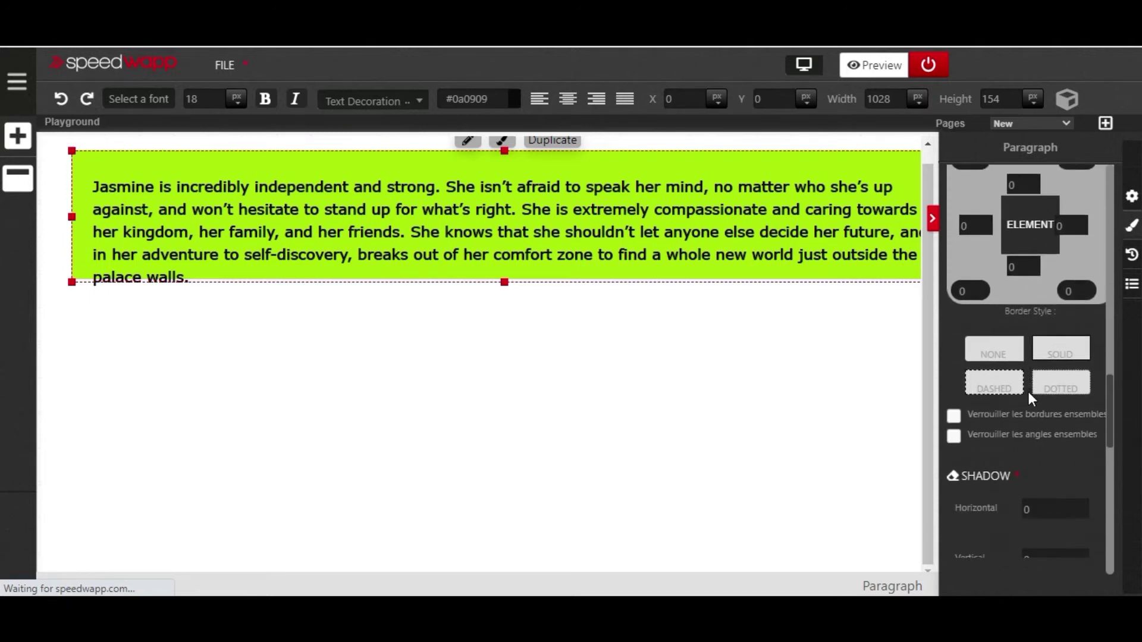
scroll(1028, 391, "up", 1)
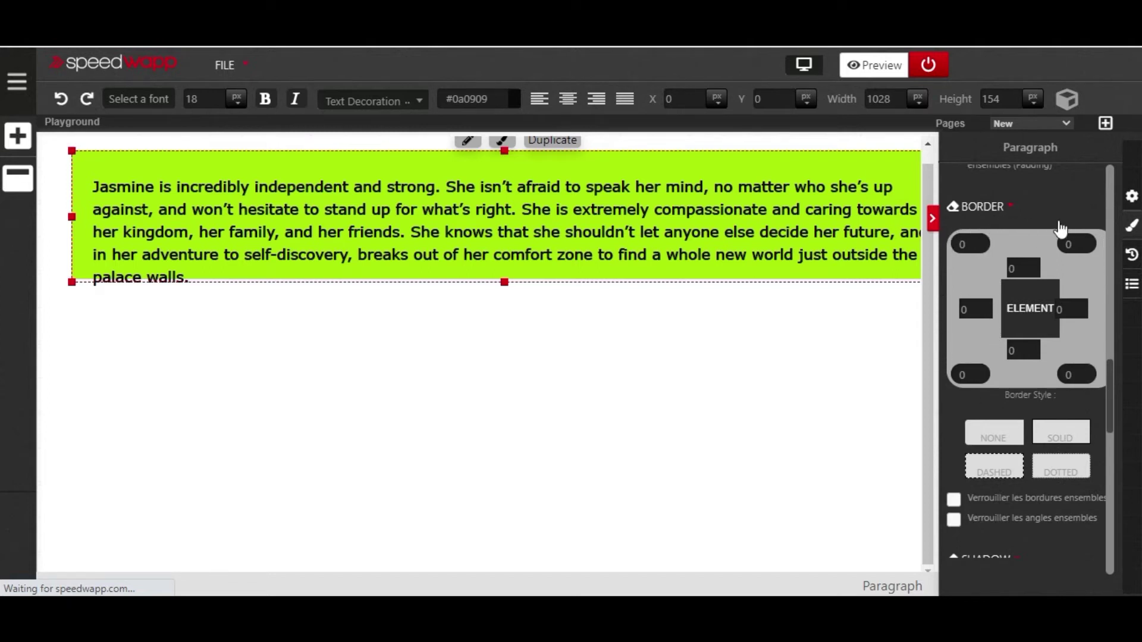
left_click(982, 438)
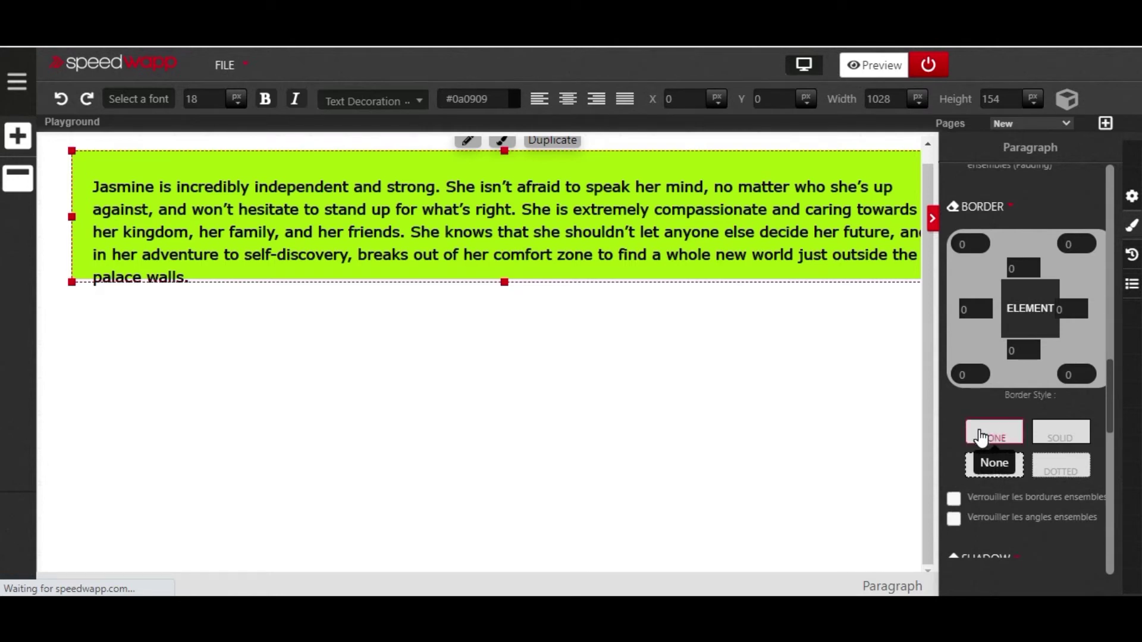
left_click(1069, 438)
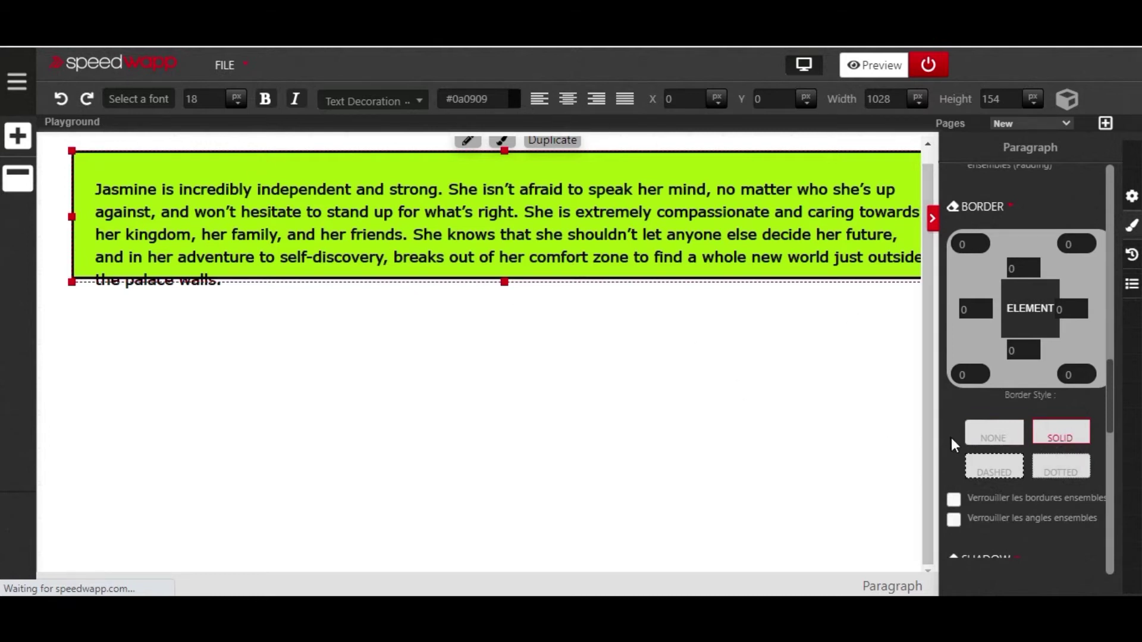
left_click(982, 474)
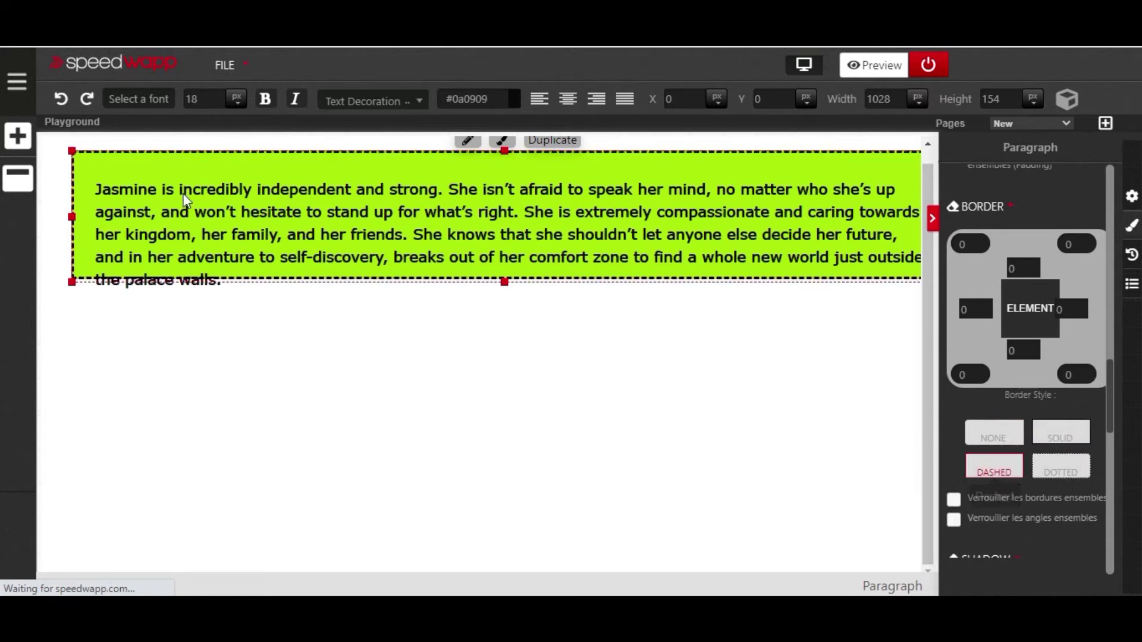
left_click(1064, 469)
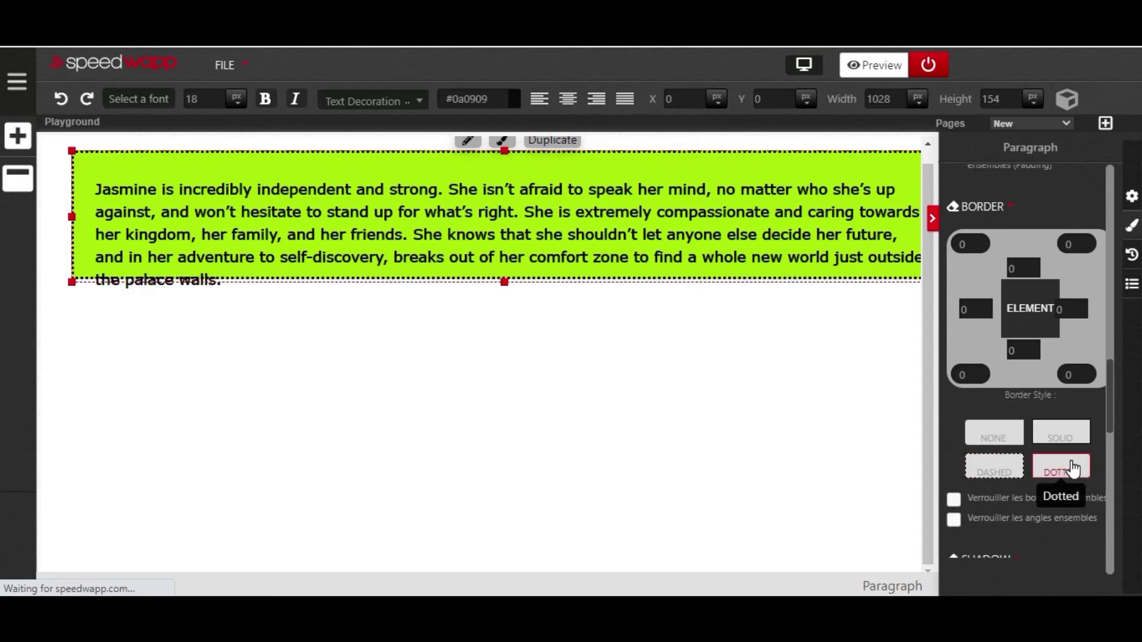
- Set the border radius of the paragraph's top-left corner to 30 and round its top-right corner as well
left_click(981, 241)
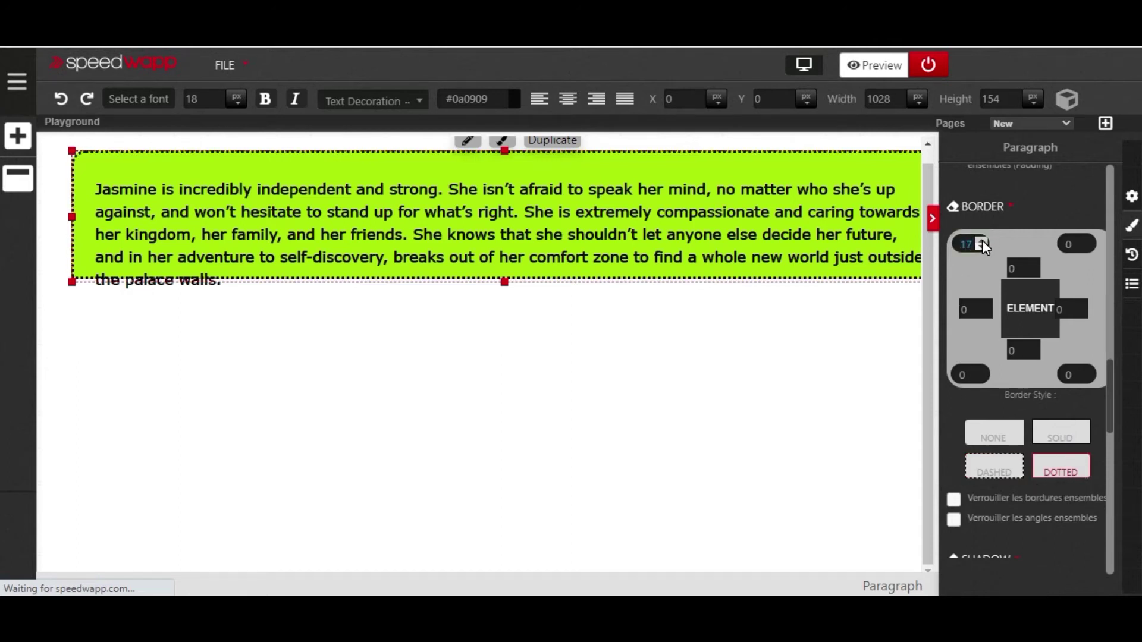
left_click(981, 241)
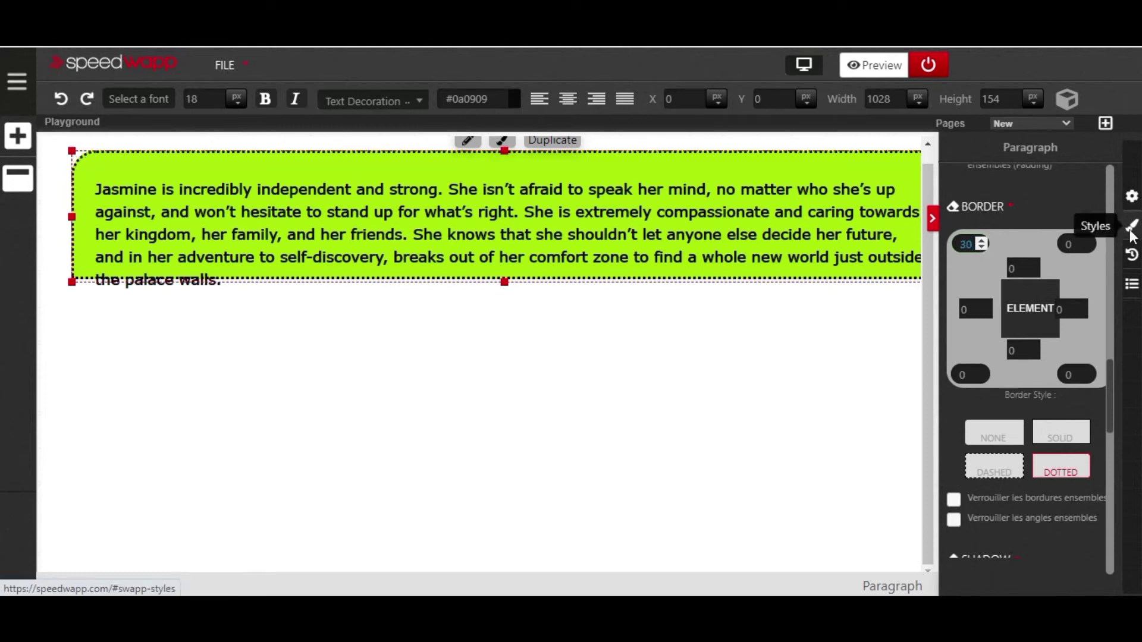
left_click(1088, 240)
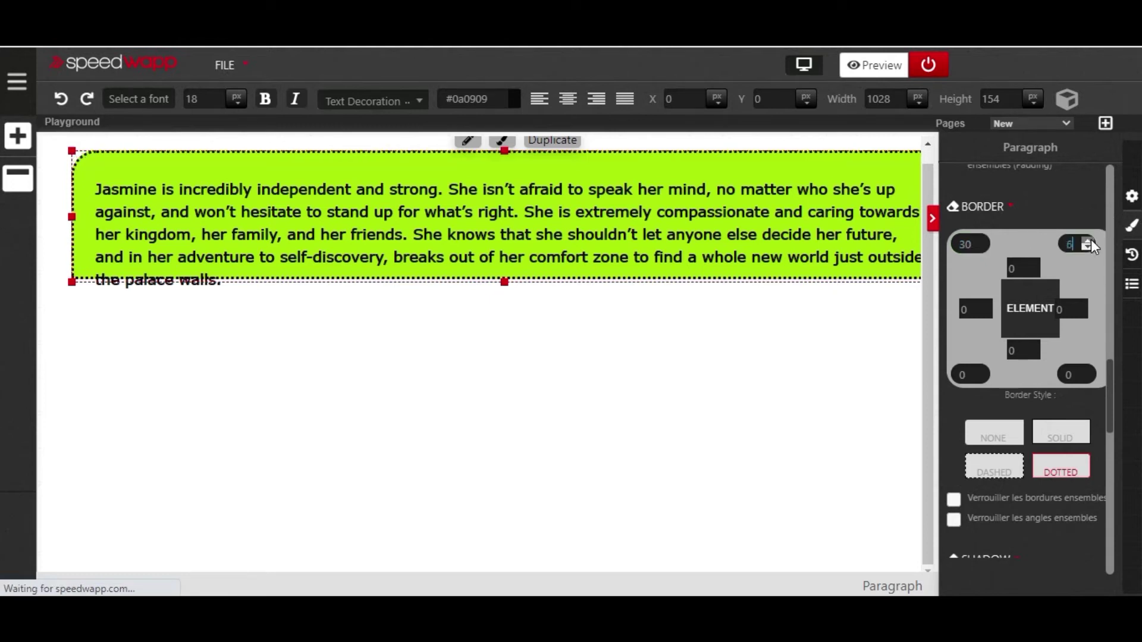
left_click(1090, 240)
- Set the paragraph's position type to Absolute
scroll(1002, 290, "down", 4)
scroll(1003, 294, "down", 5)
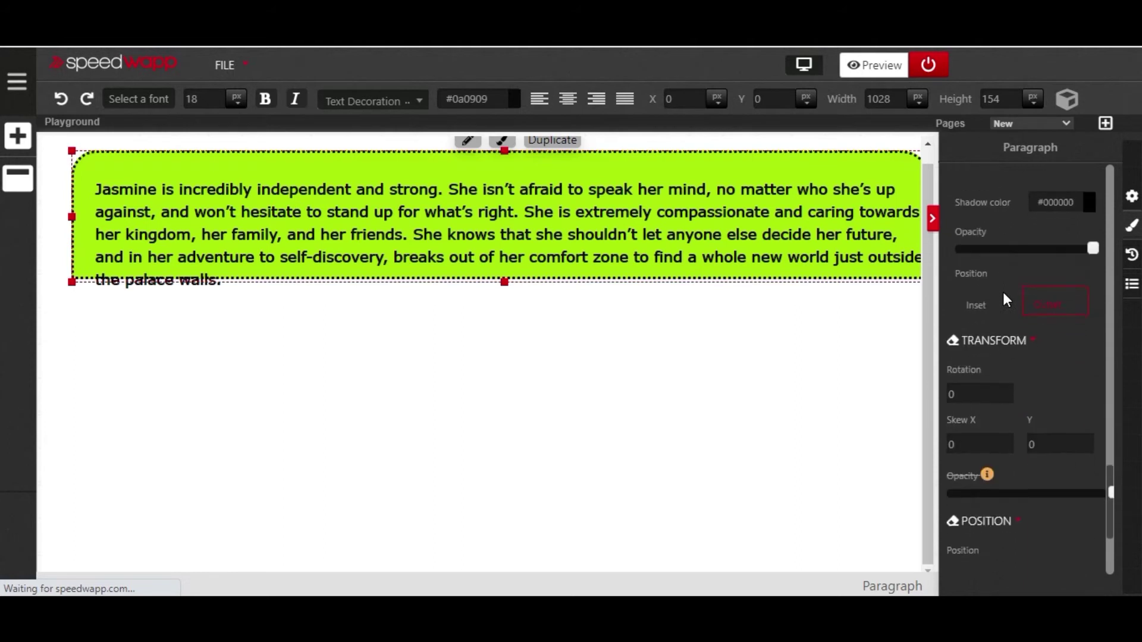
scroll(1005, 299, "down", 3)
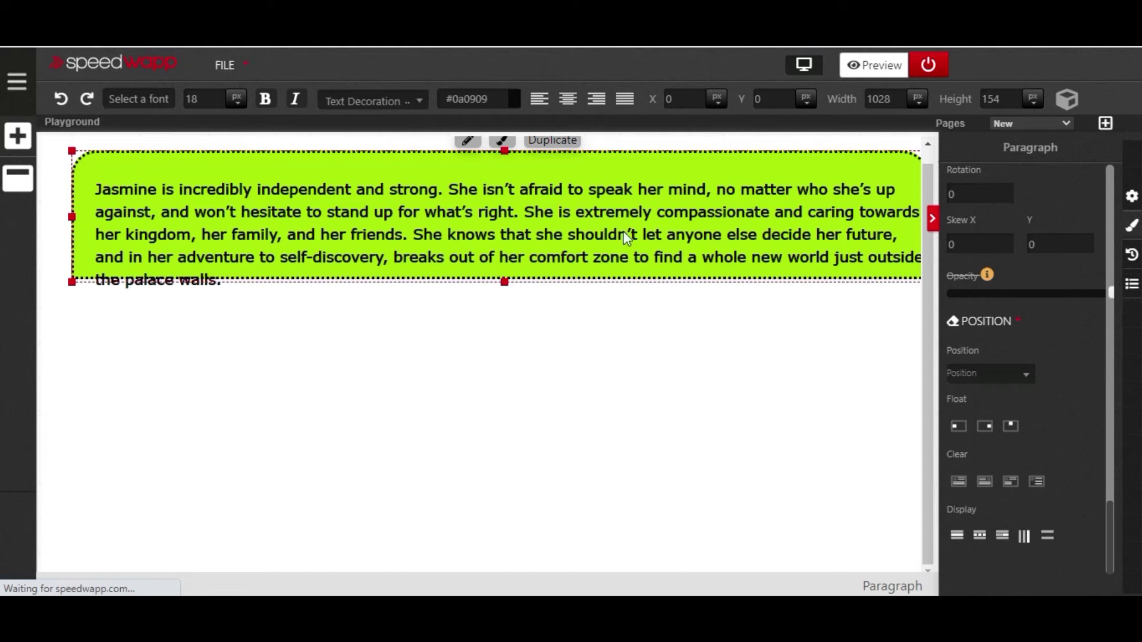
left_click(1023, 380)
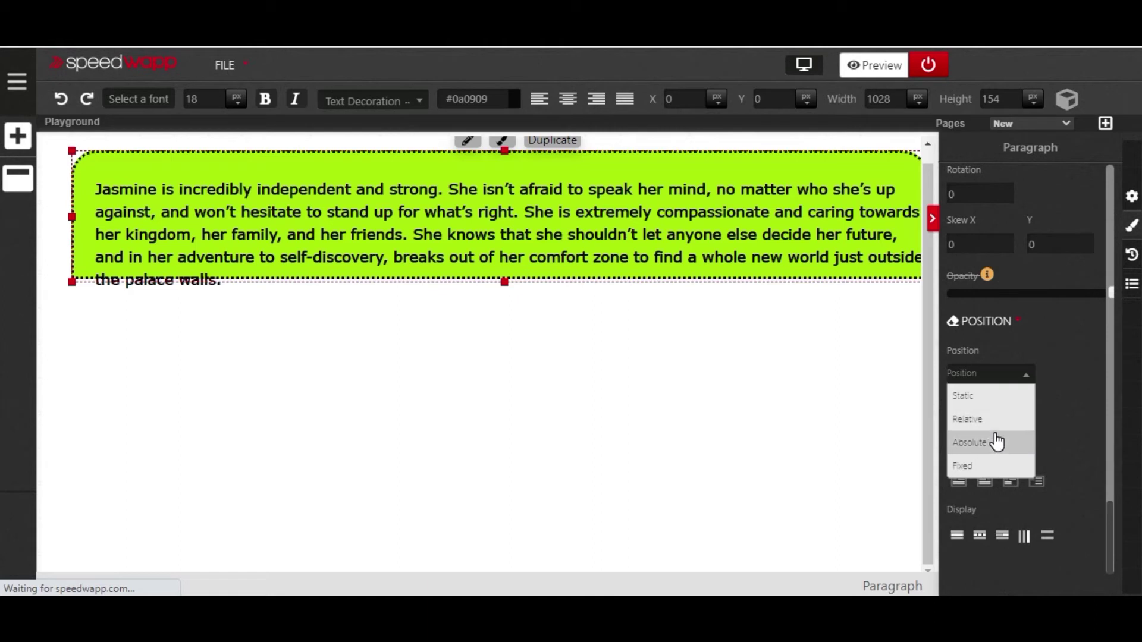
left_click(992, 442)
- Move the green paragraph to about X 10, Y 16 and stretch its height to about 178 px
left_click_drag(740, 240, 772, 243)
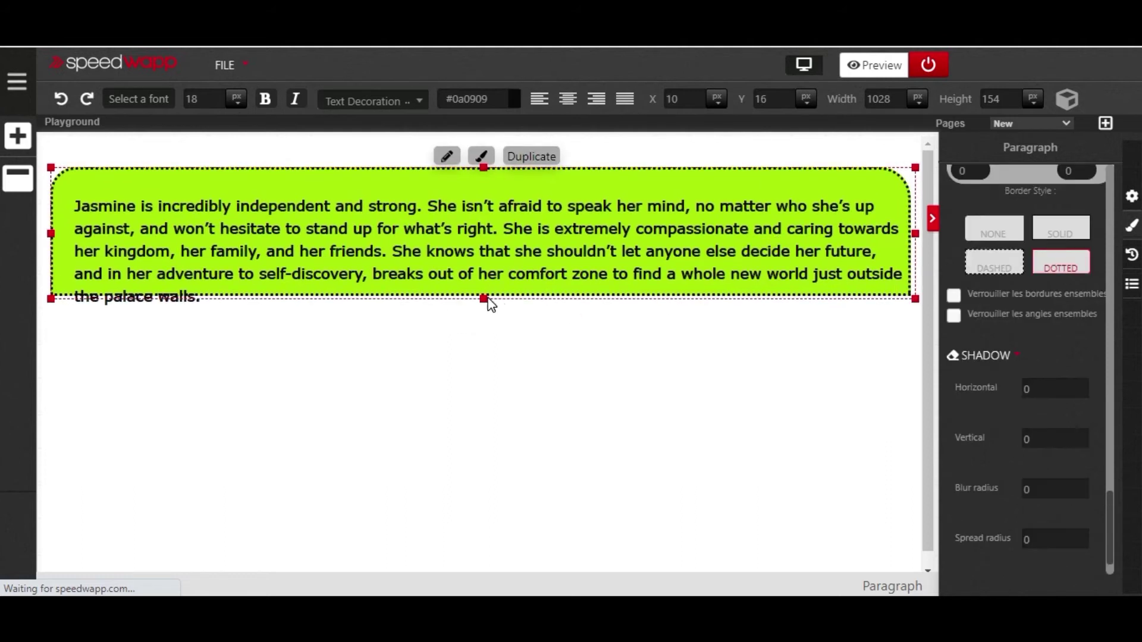
left_click_drag(483, 297, 483, 319)
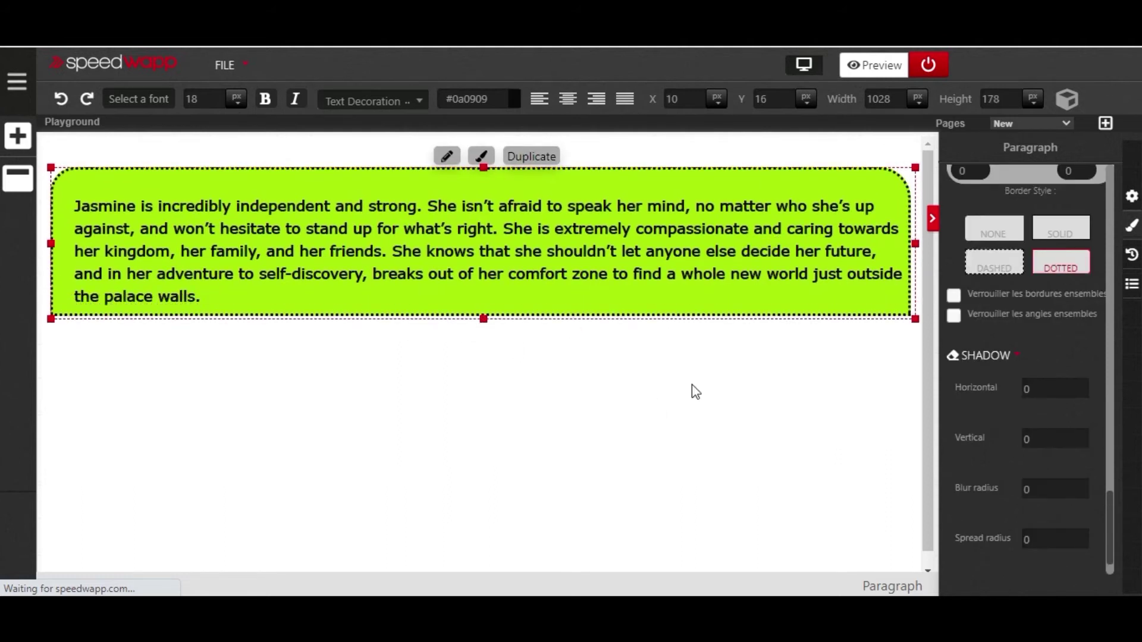
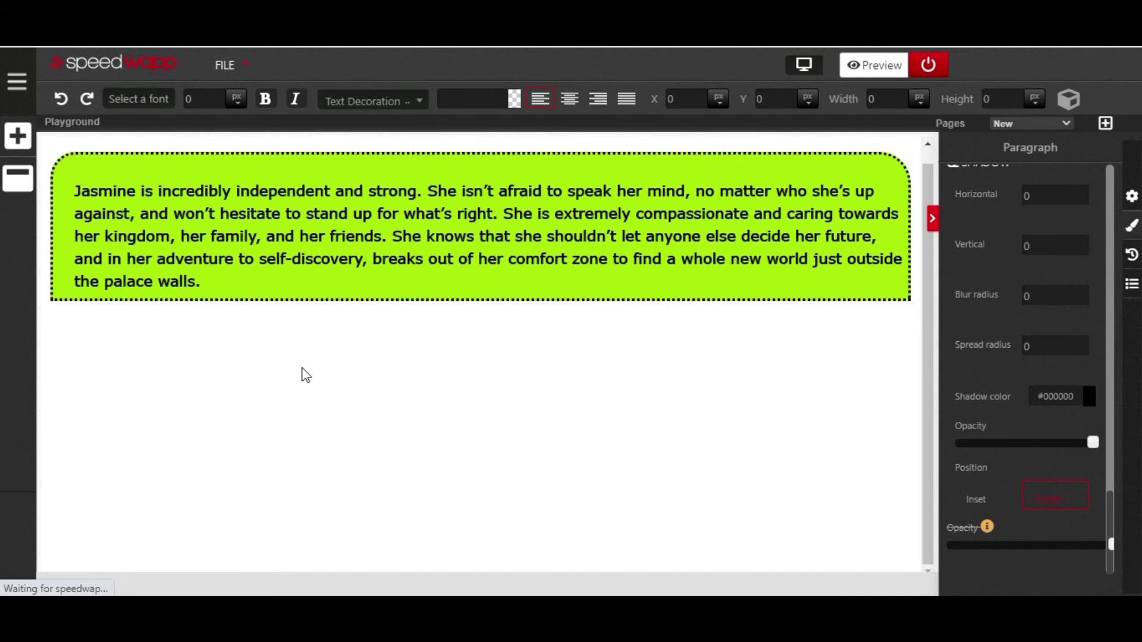
- Add a second Paragraph widget to the page
left_click(17, 137)
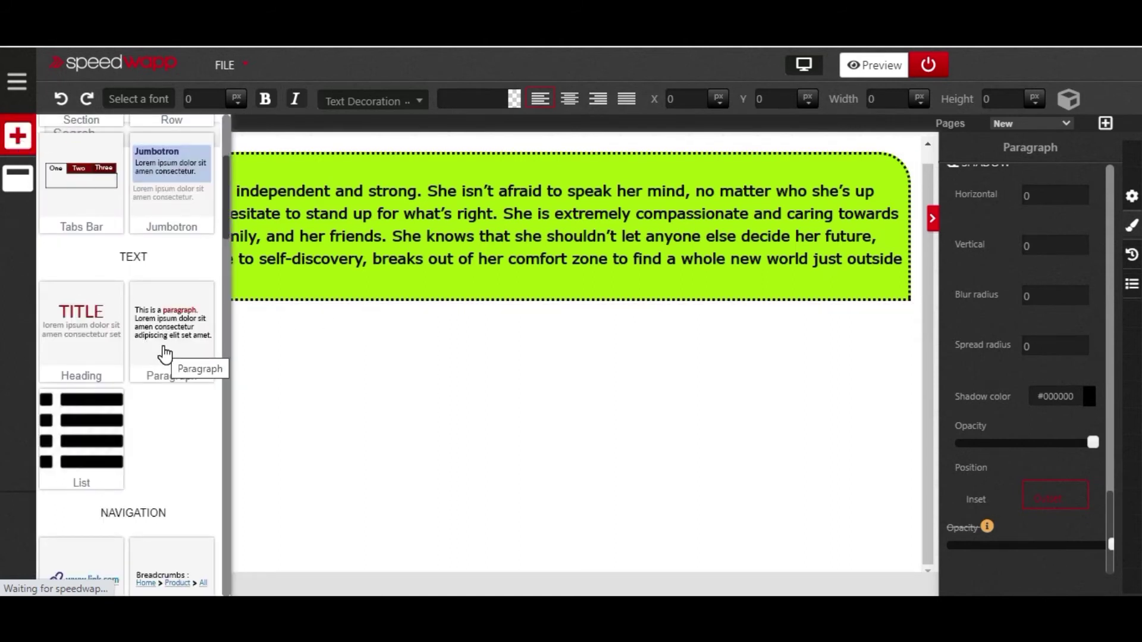
scroll(166, 354, "down", 1)
left_click_drag(165, 354, 281, 364)
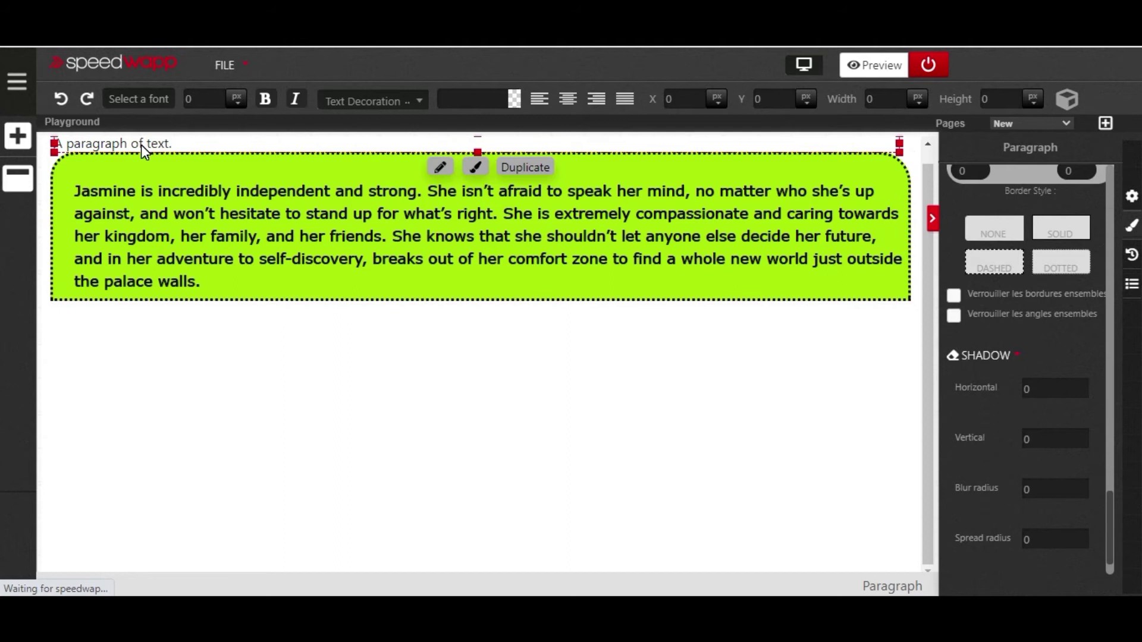
- Set the new paragraph's position type to Relative
scroll(210, 196, "up", 1)
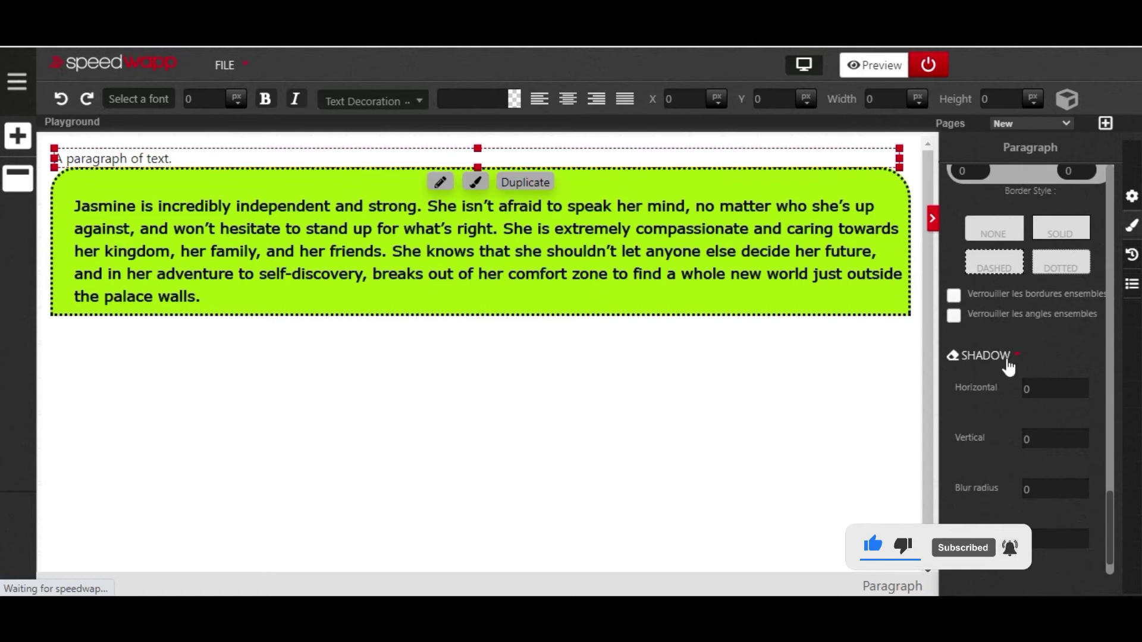
scroll(1011, 372, "down", 5)
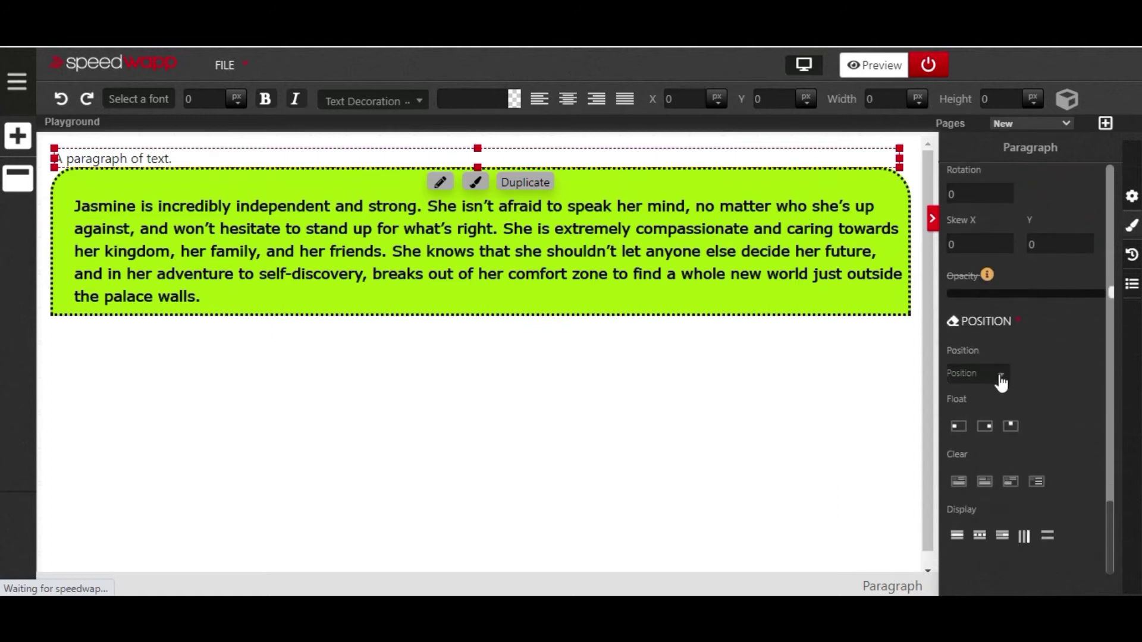
left_click(1001, 375)
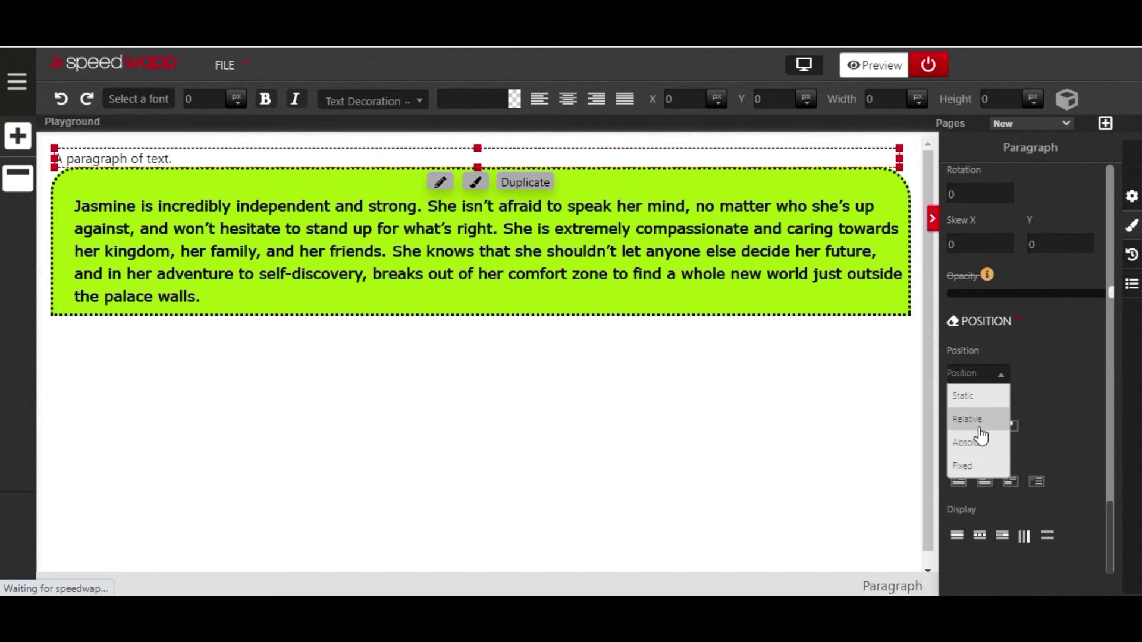
left_click(978, 421)
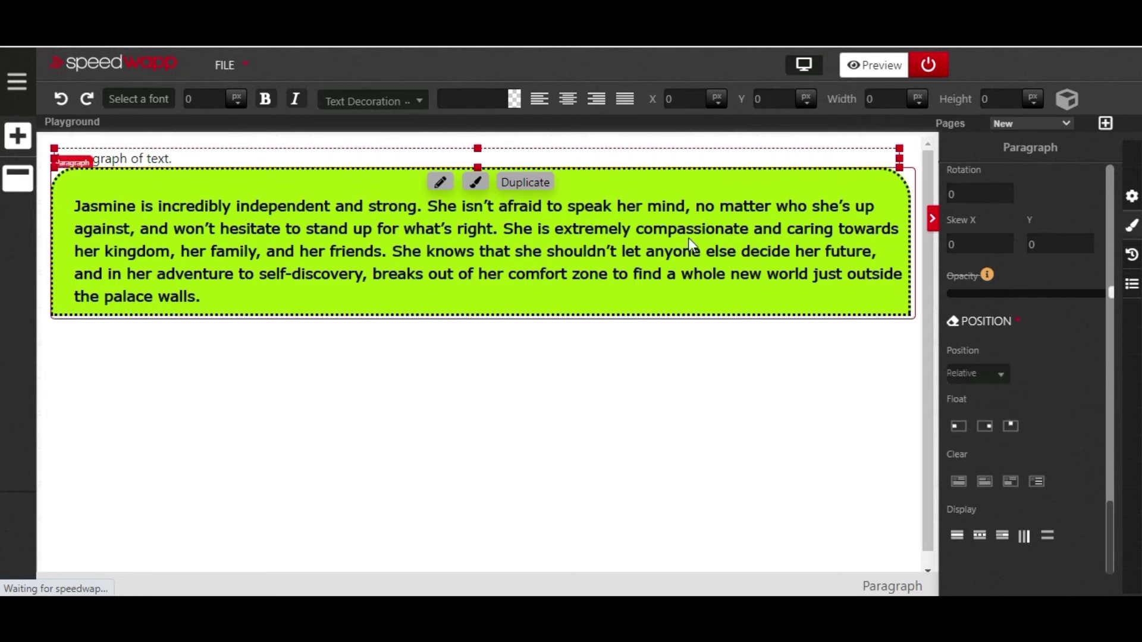
- Move the new paragraph below the green one to about X 10, Y 265 and stretch its height to about 61 px
left_click_drag(630, 159, 632, 374)
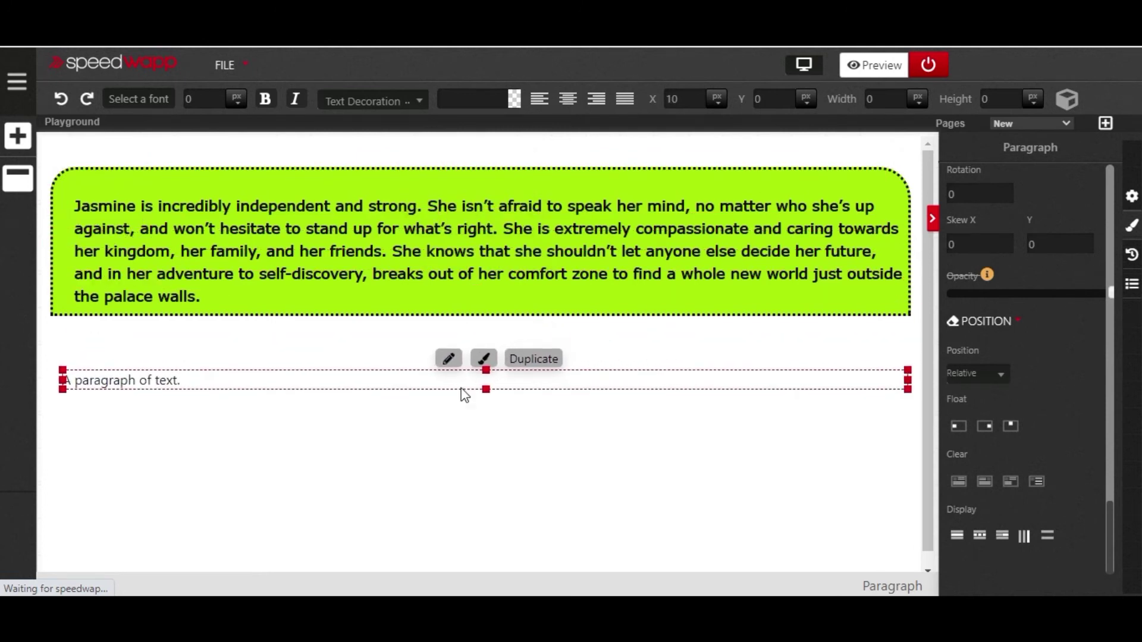
left_click_drag(491, 423, 498, 420)
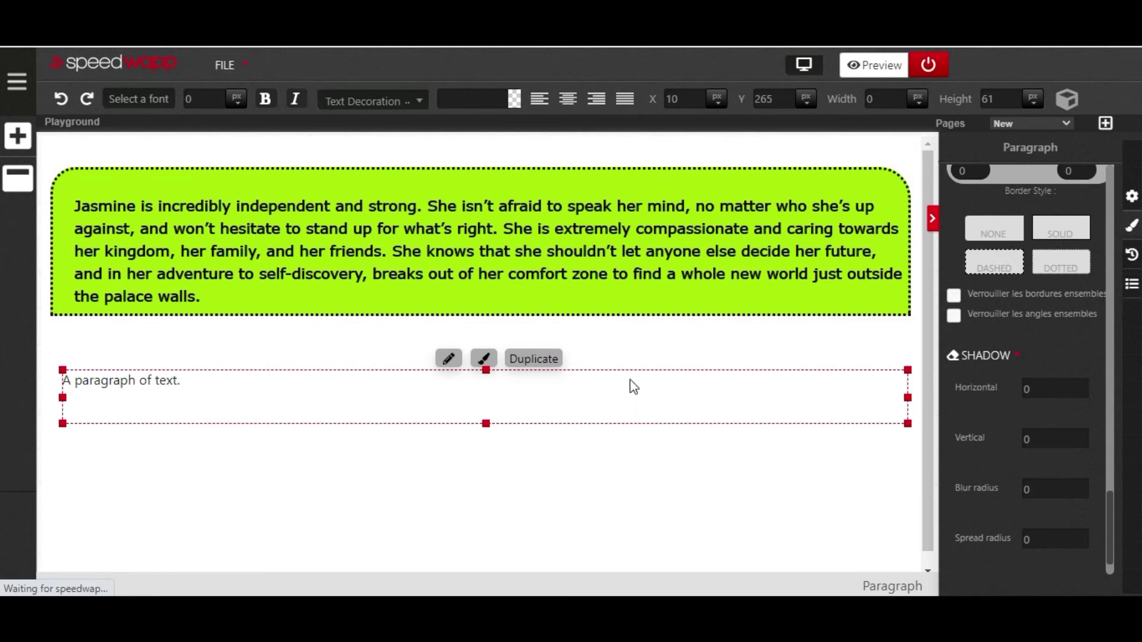
- Copy the green paragraph's style onto the second paragraph and place the restyled paragraph below it at about X 26, Y 208
left_click(638, 221)
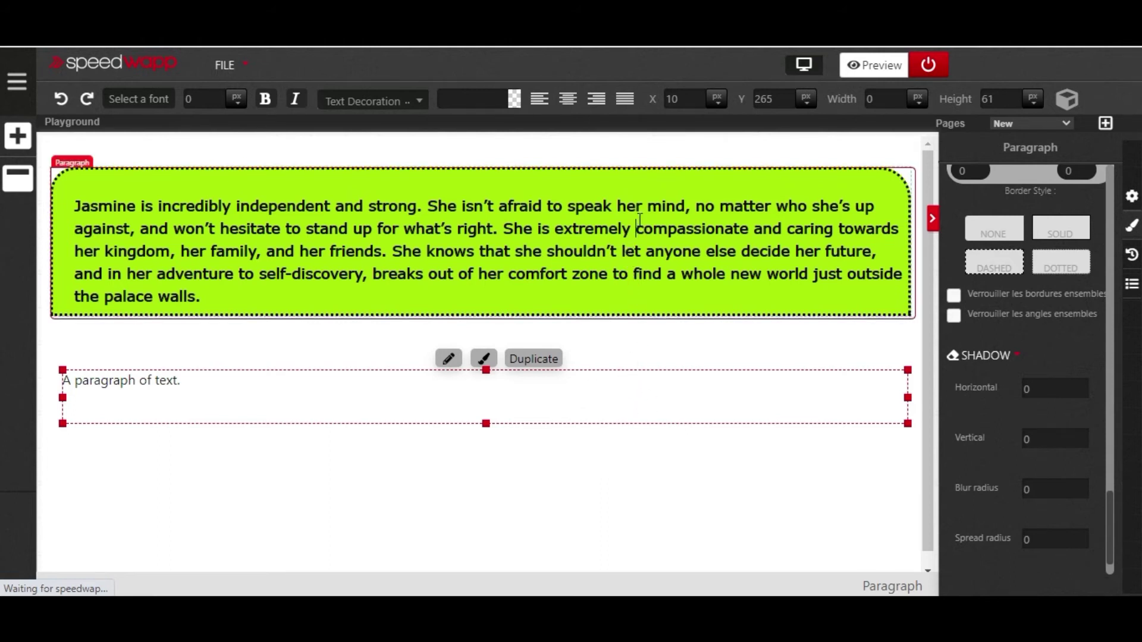
right_click(640, 220)
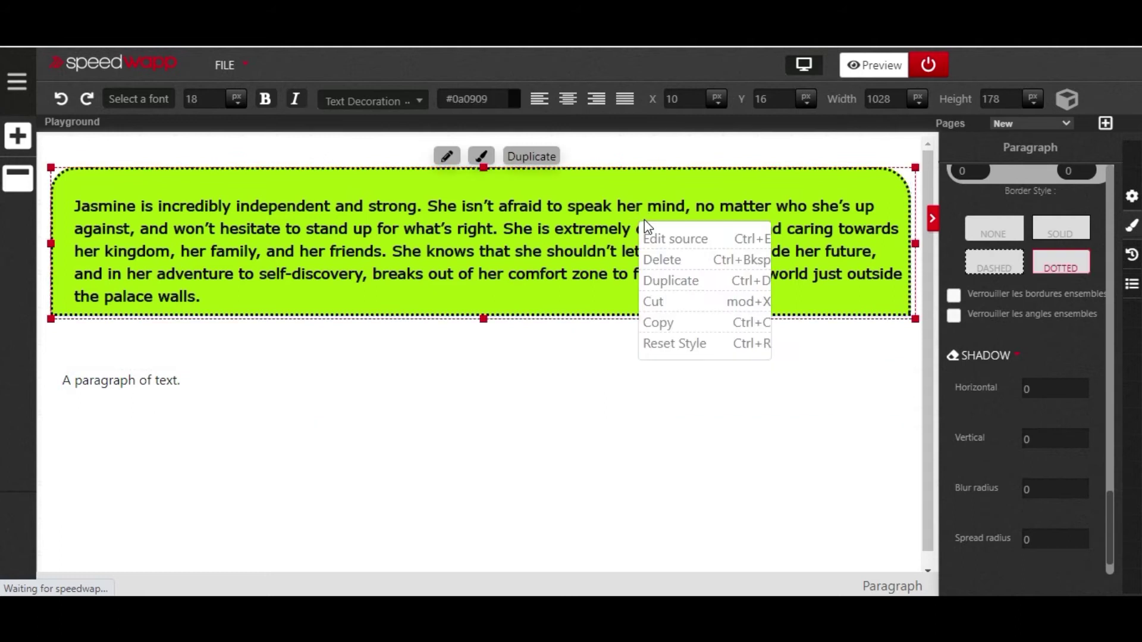
left_click(669, 327)
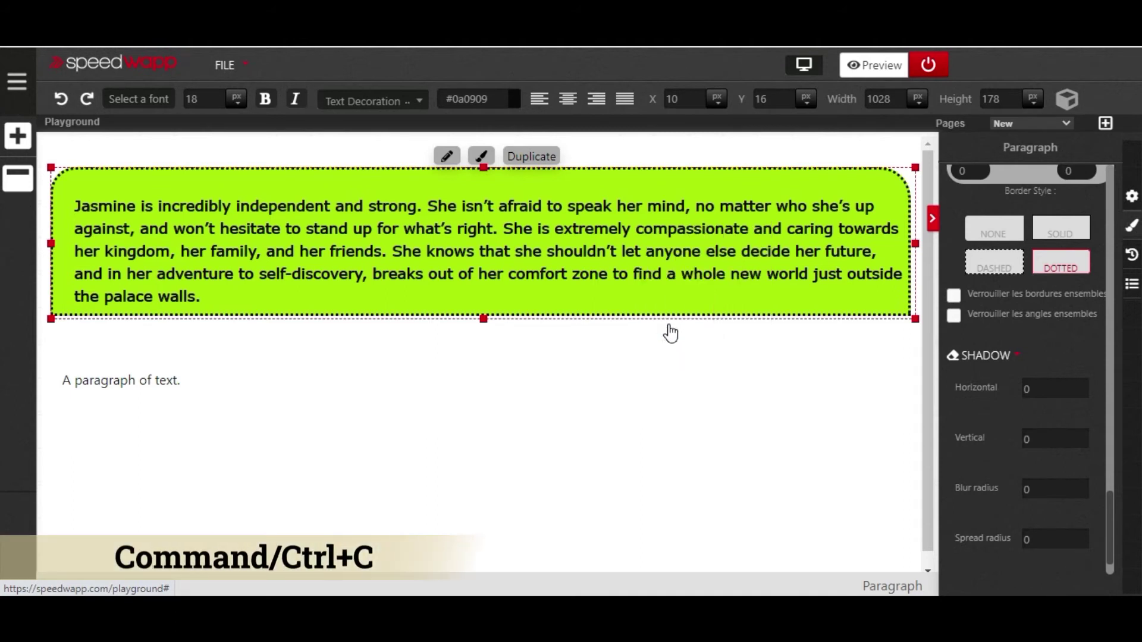
left_click(142, 390)
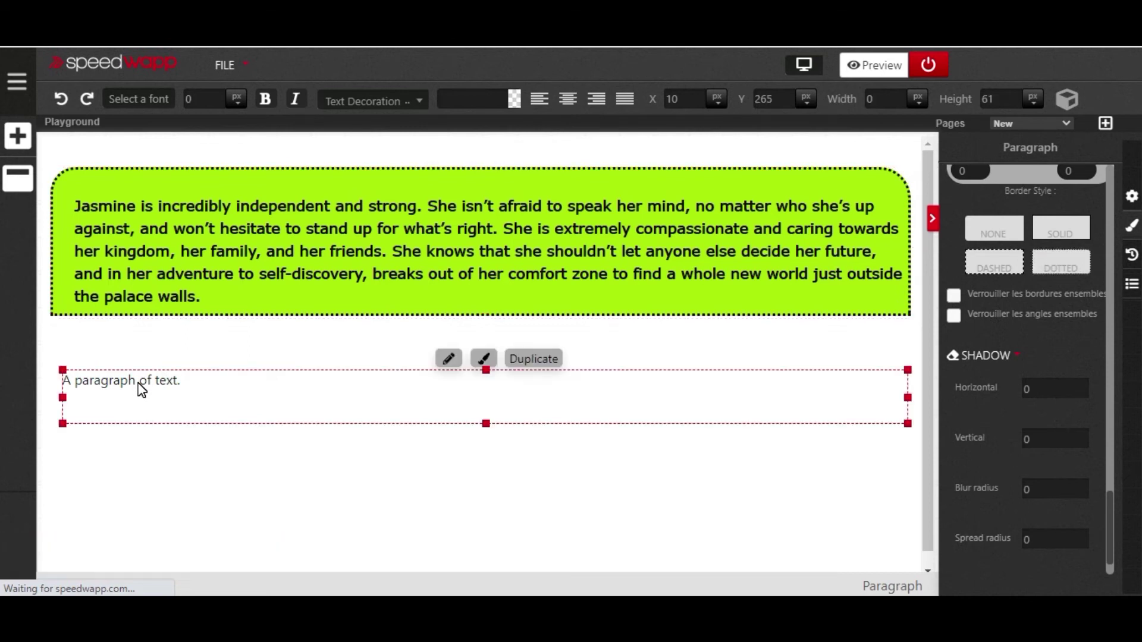
left_click(139, 381)
right_click(140, 384)
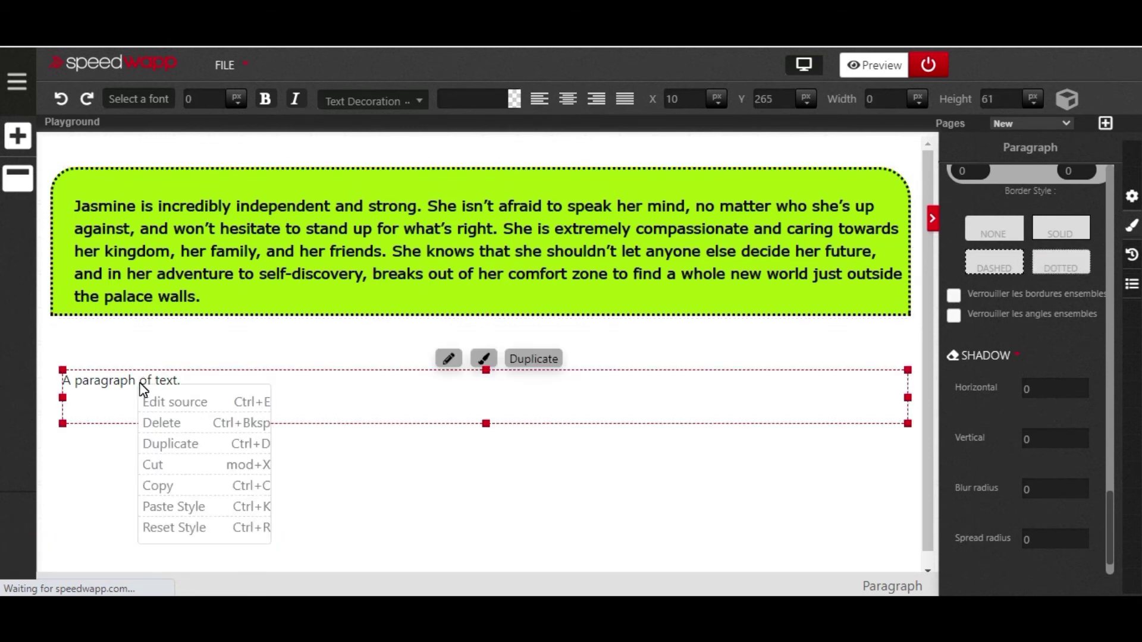
left_click(187, 514)
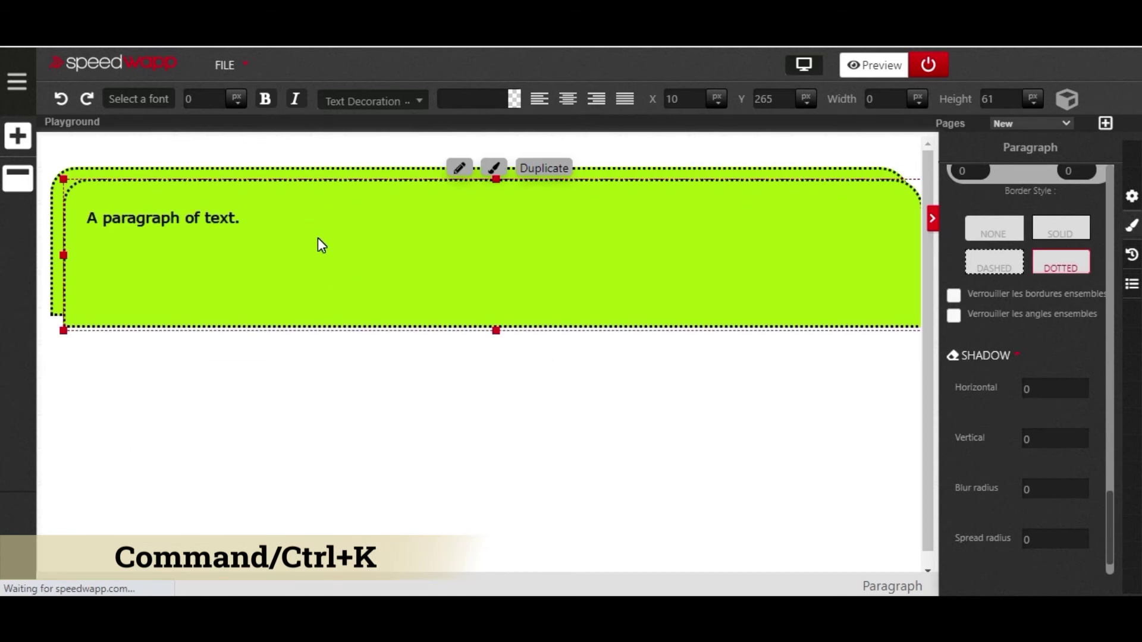
left_click_drag(300, 384, 304, 398)
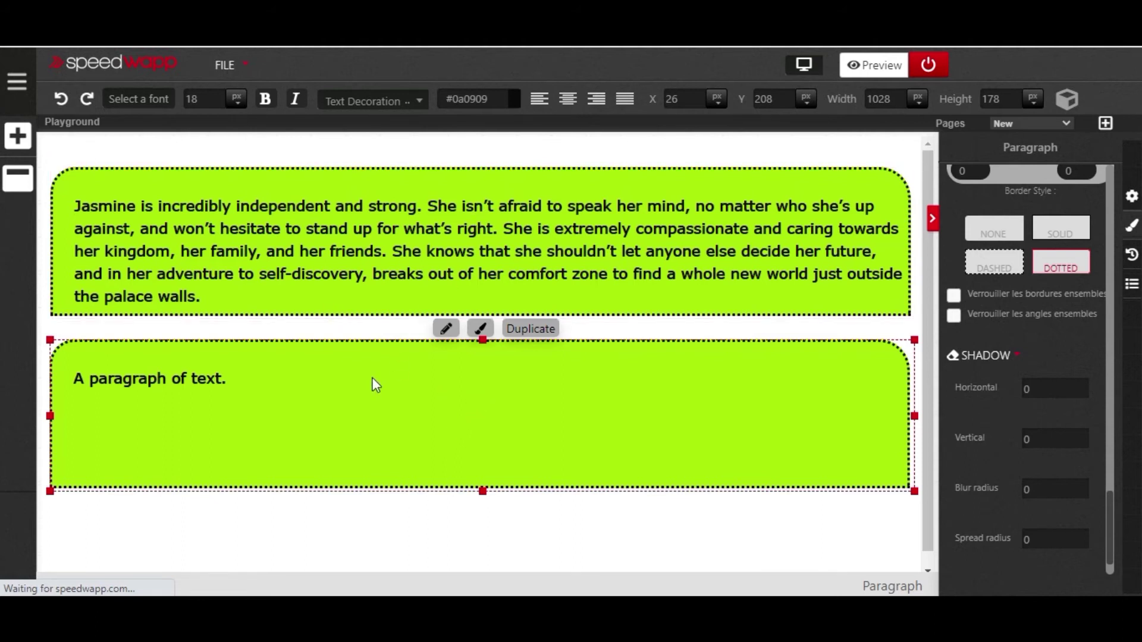
- Delete the original green paragraph containing the Jasmine text
right_click(349, 271)
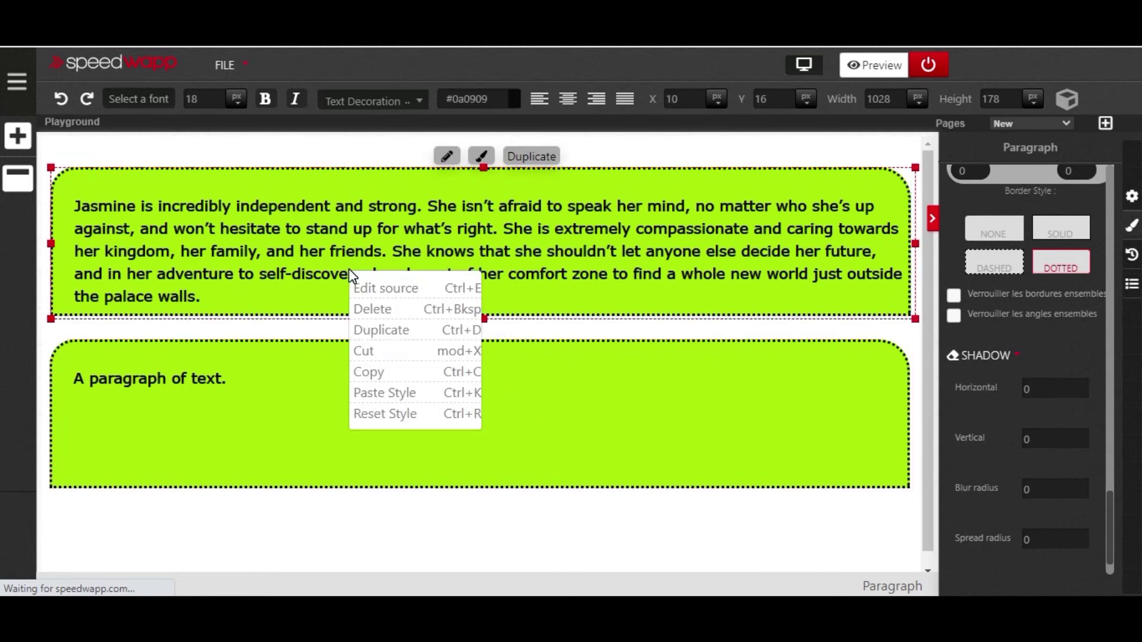
left_click(373, 310)
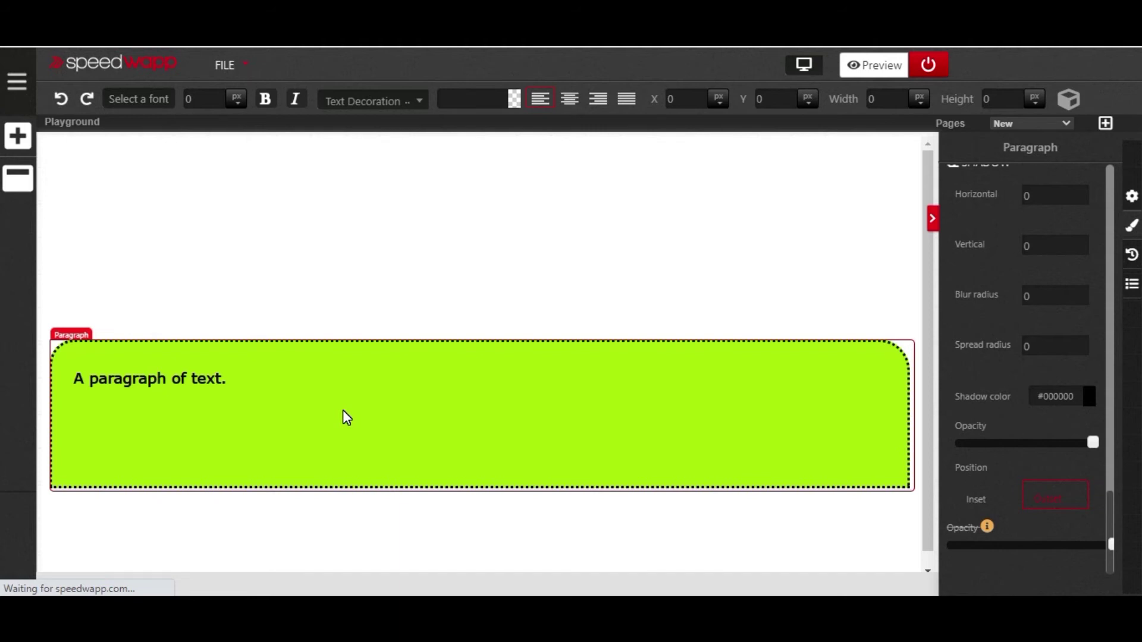
- Move the remaining paragraph up to about X 25, Y 1 and duplicate it
left_click_drag(343, 410, 348, 245)
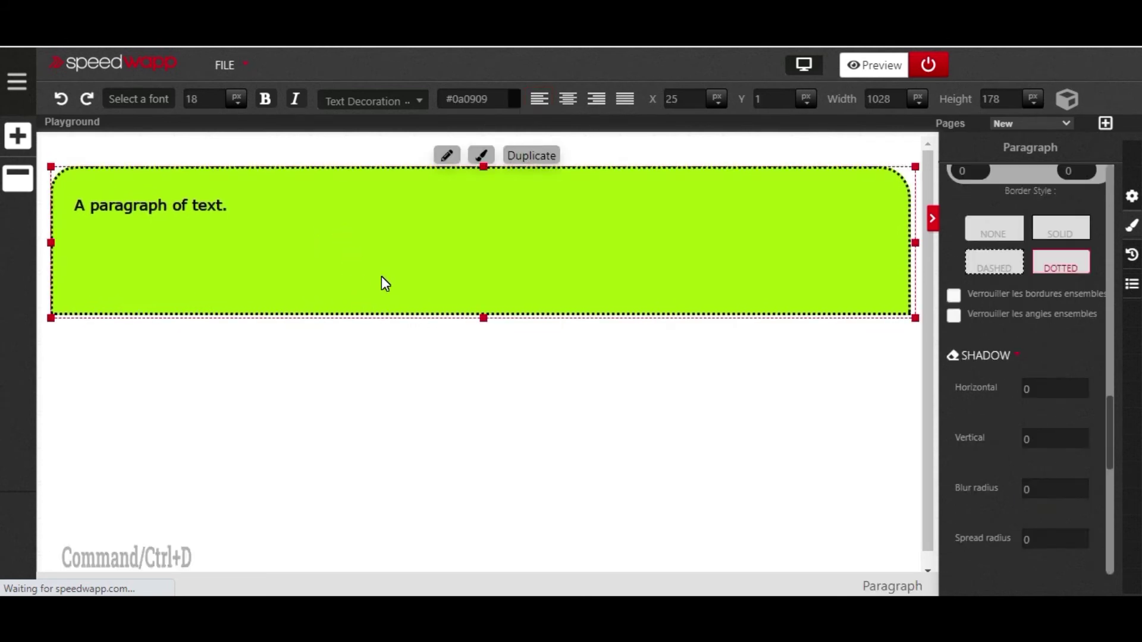
key("ctrl+d")
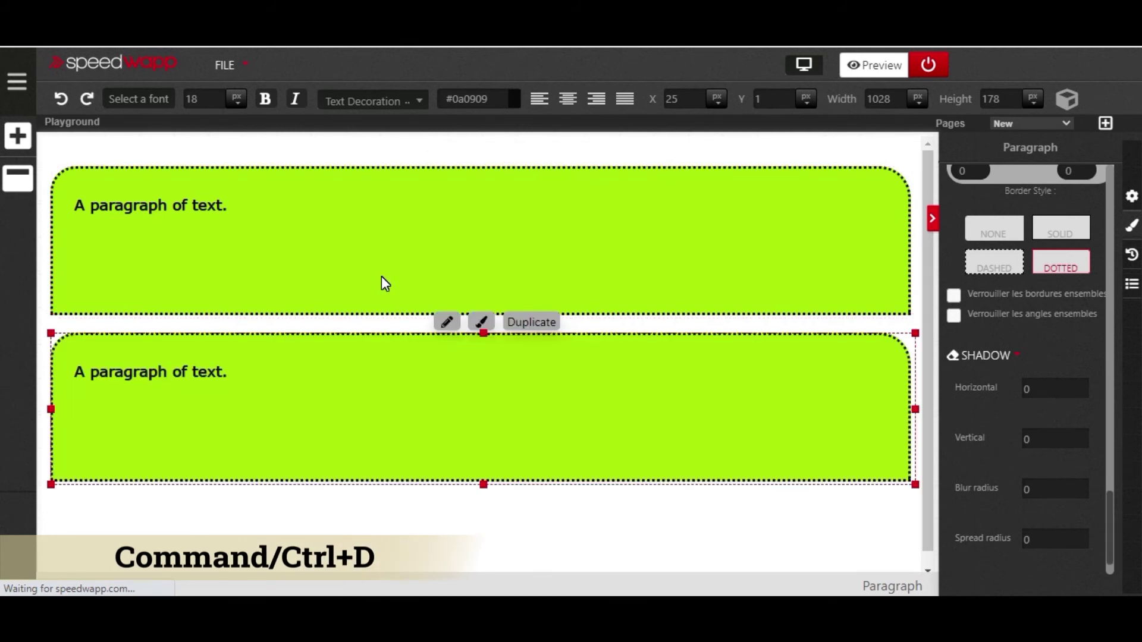
- Duplicate the second green paragraph to create a third copy below it
left_click(532, 324)
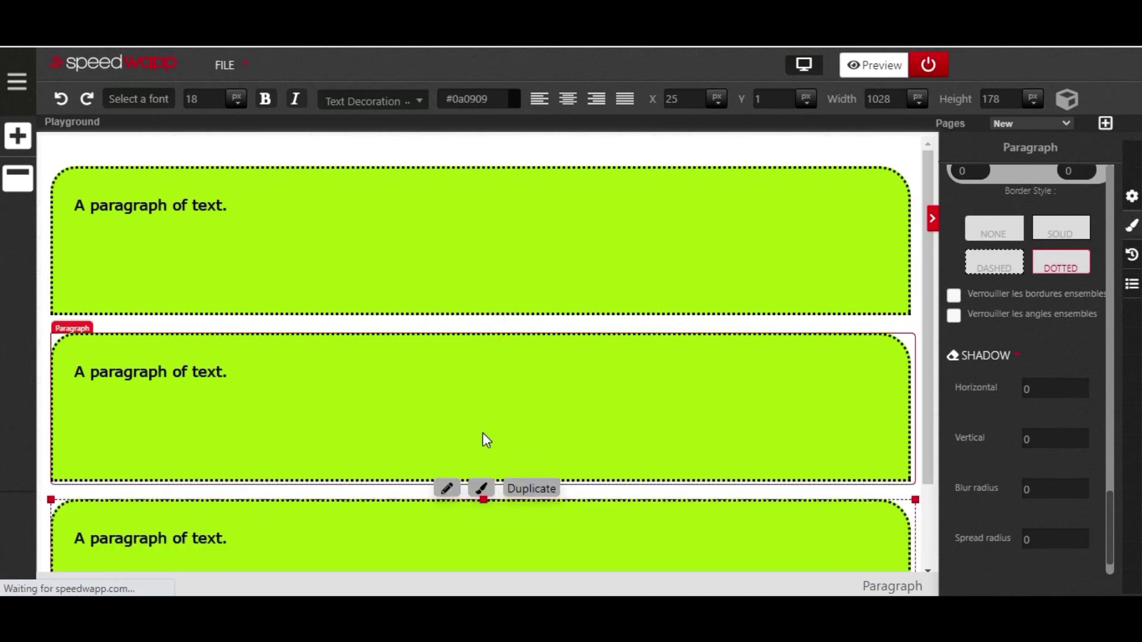
scroll(482, 433, "down", 1)
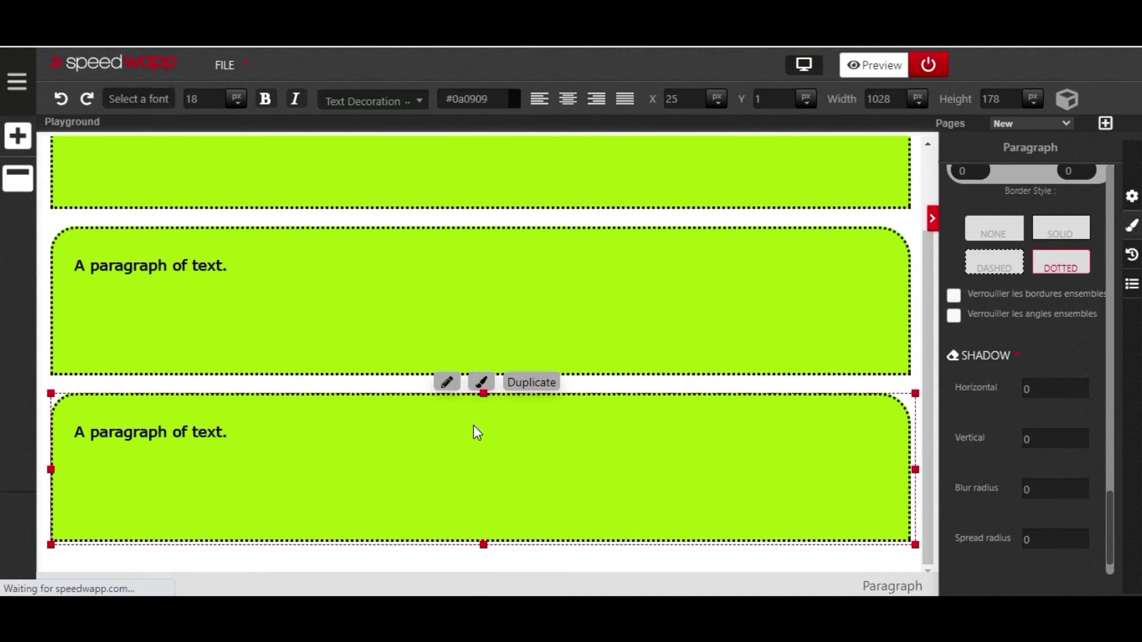
- Examine the context commands available for the third green paragraph, including Duplicate, Copy and Reset Style
left_click(472, 428)
right_click(470, 427)
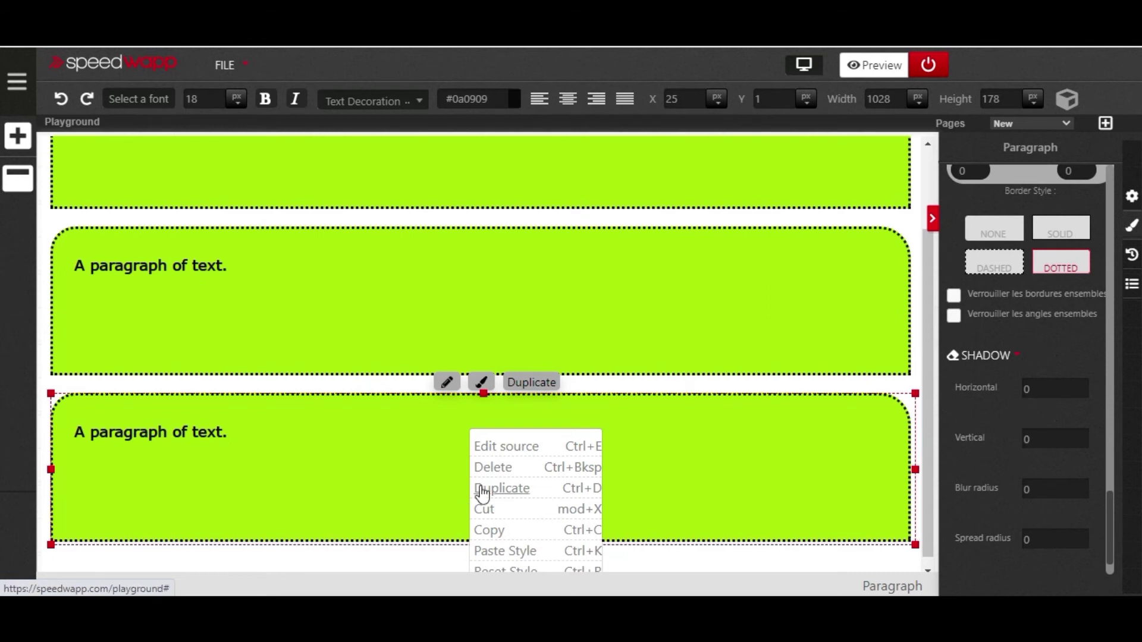
left_click(384, 459)
right_click(384, 459)
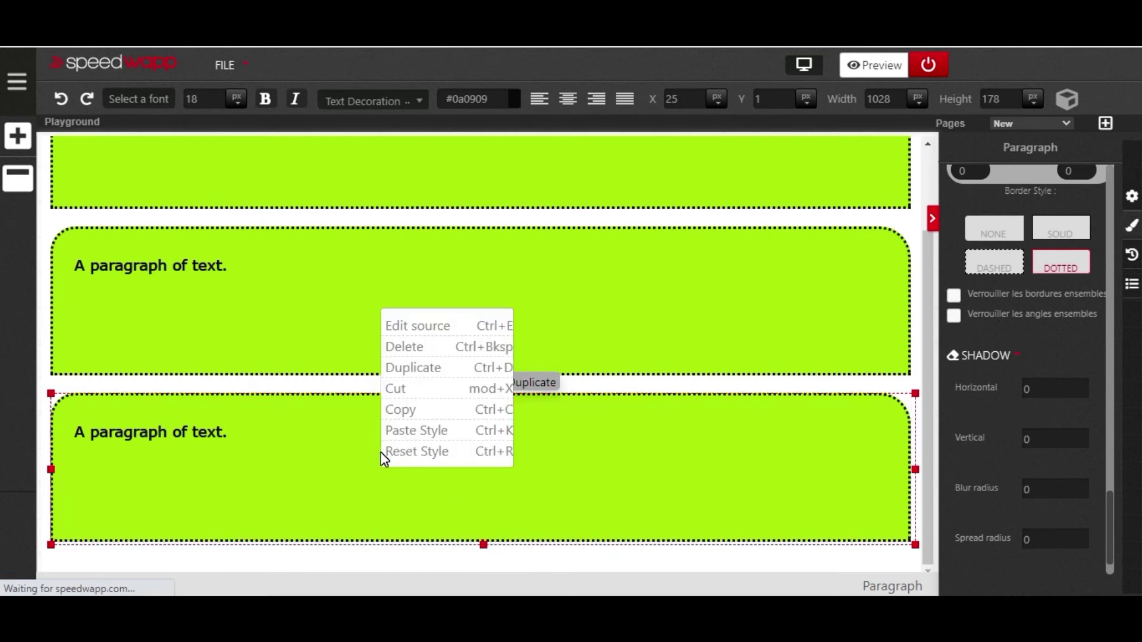
left_click(315, 452)
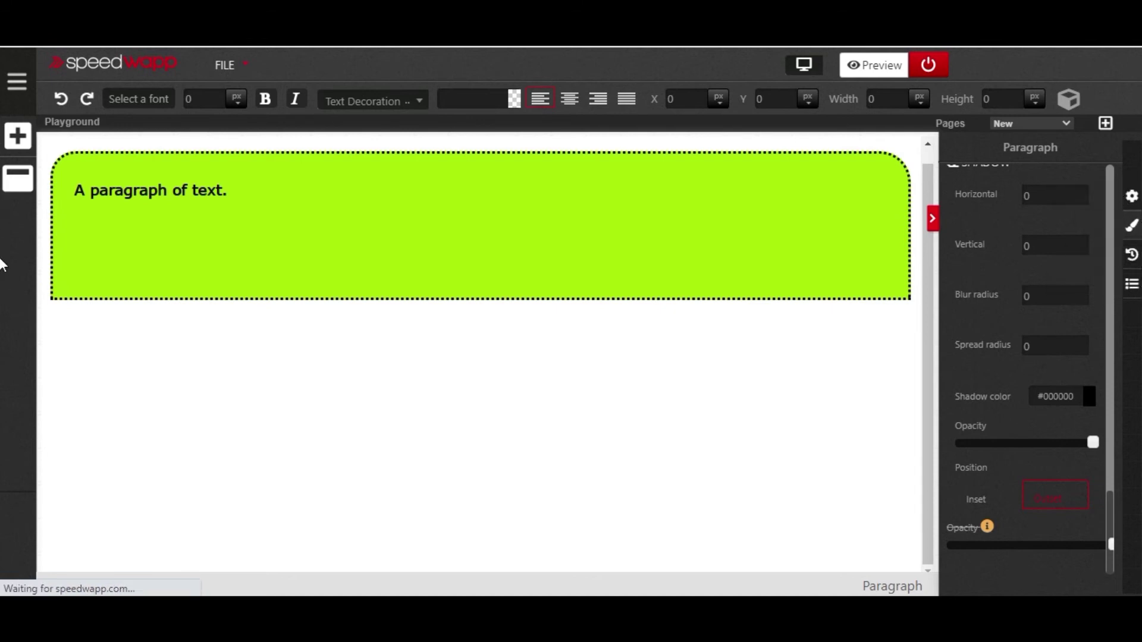
- Select the remaining green paragraph and view its properties and its style settings
left_click(1131, 199)
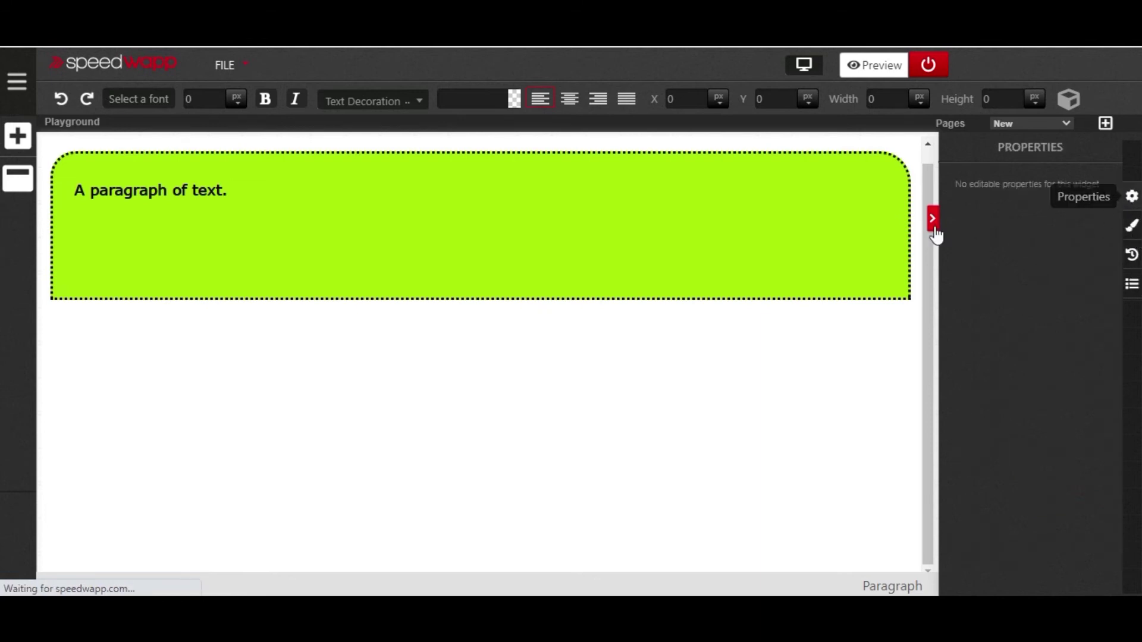
left_click(847, 232)
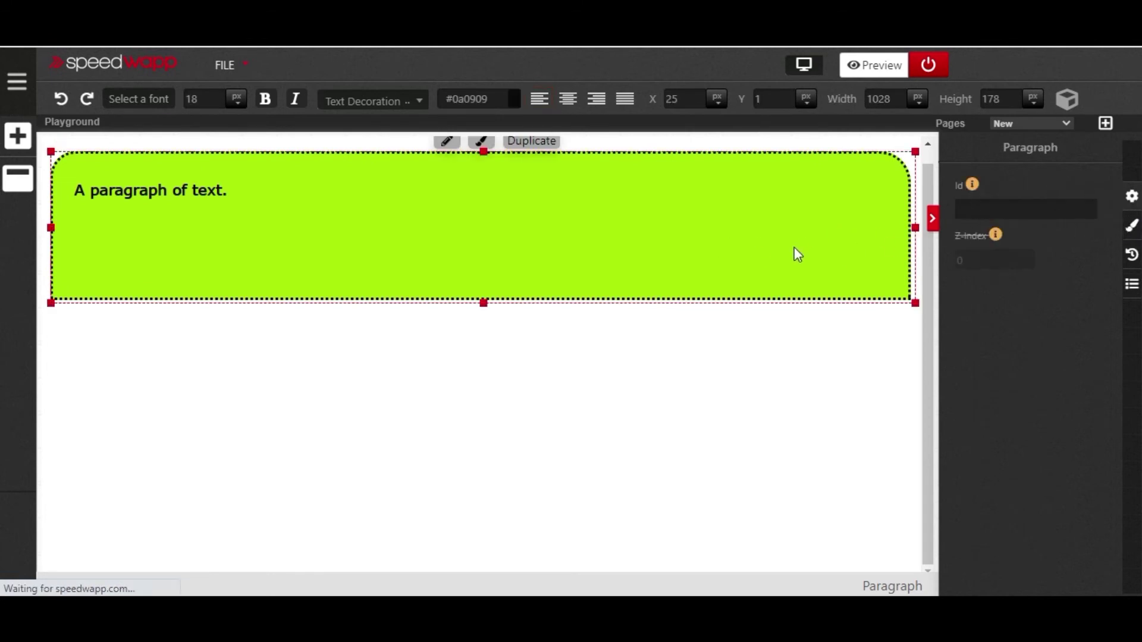
left_click(1131, 229)
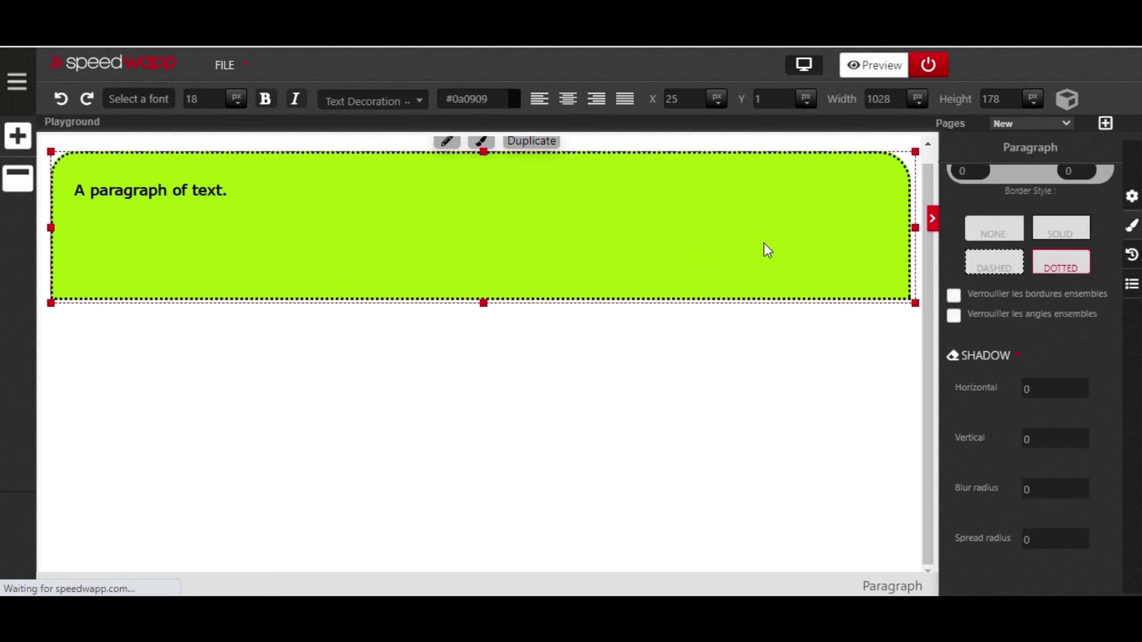
- Revert the page through its change history to the most recent "Paragraph PositionMode Changed" entry
left_click(1129, 257)
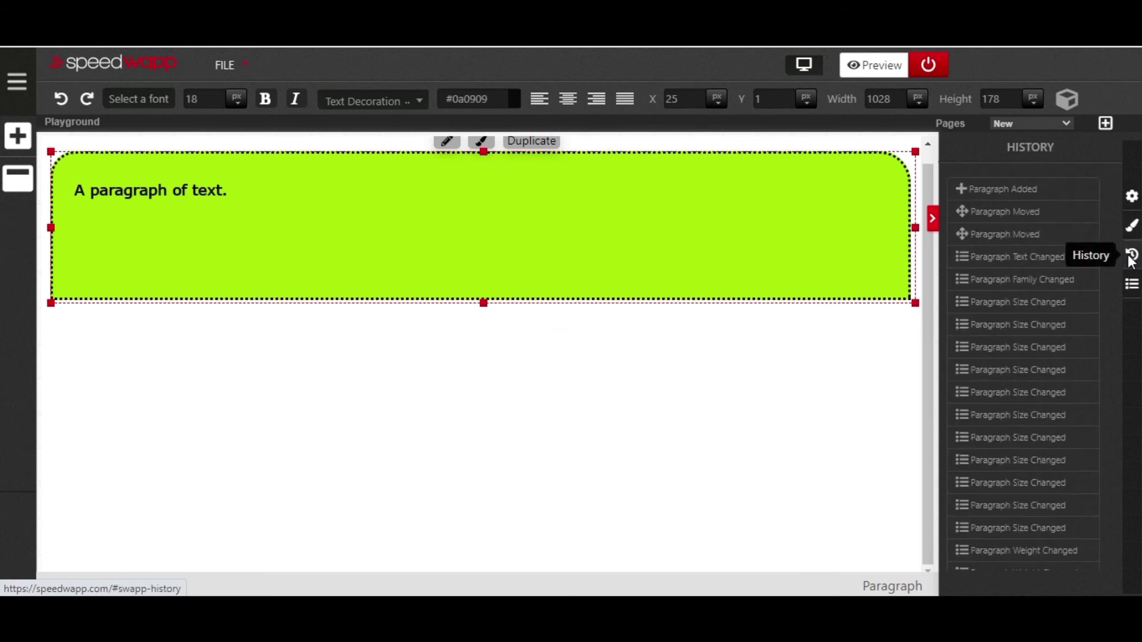
scroll(1029, 280, "down", 5)
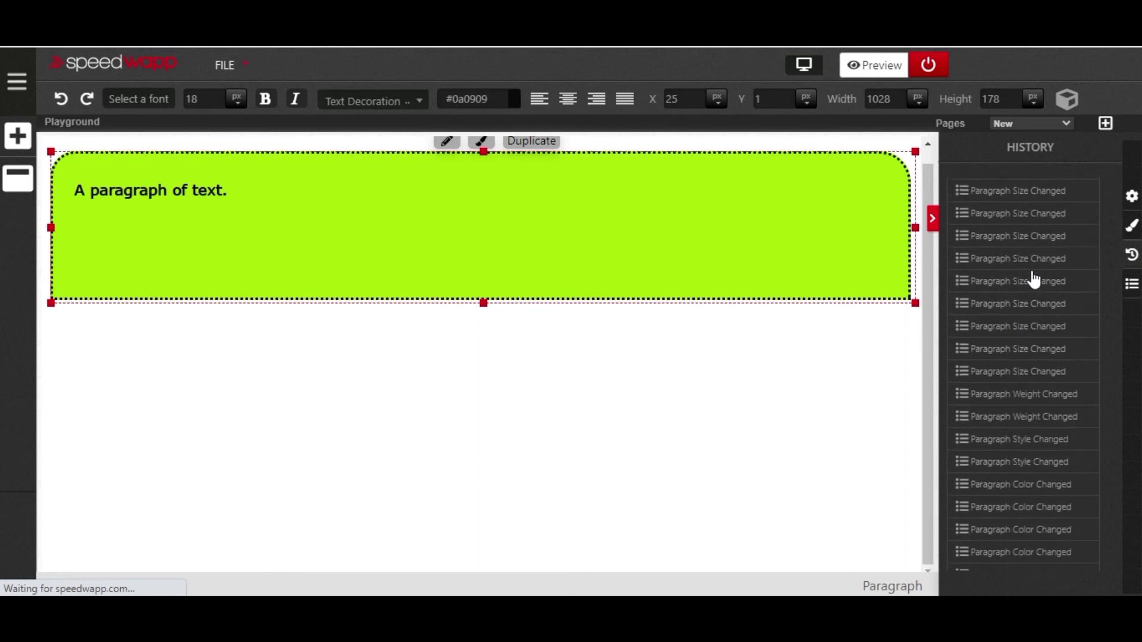
scroll(1032, 278, "down", 10)
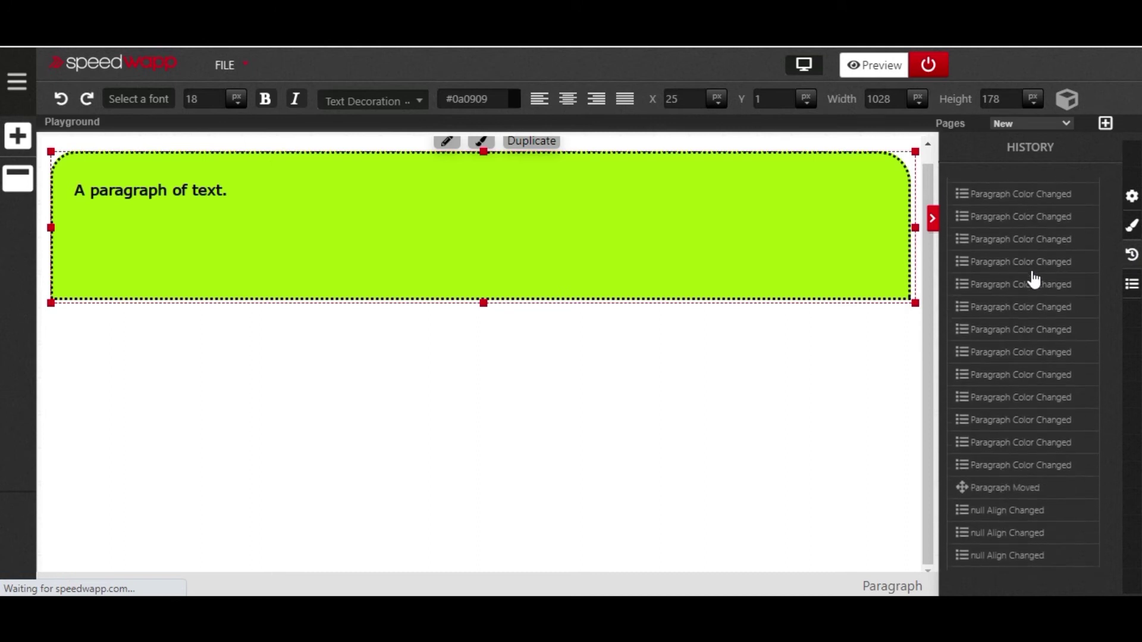
scroll(1033, 278, "down", 10)
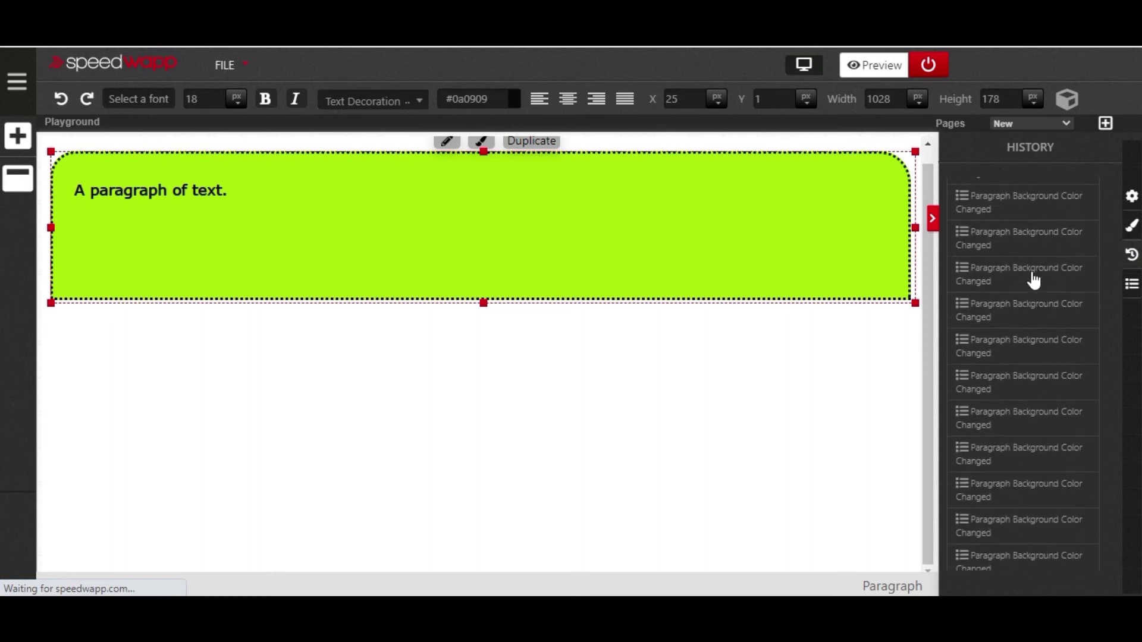
scroll(1033, 279, "down", 10)
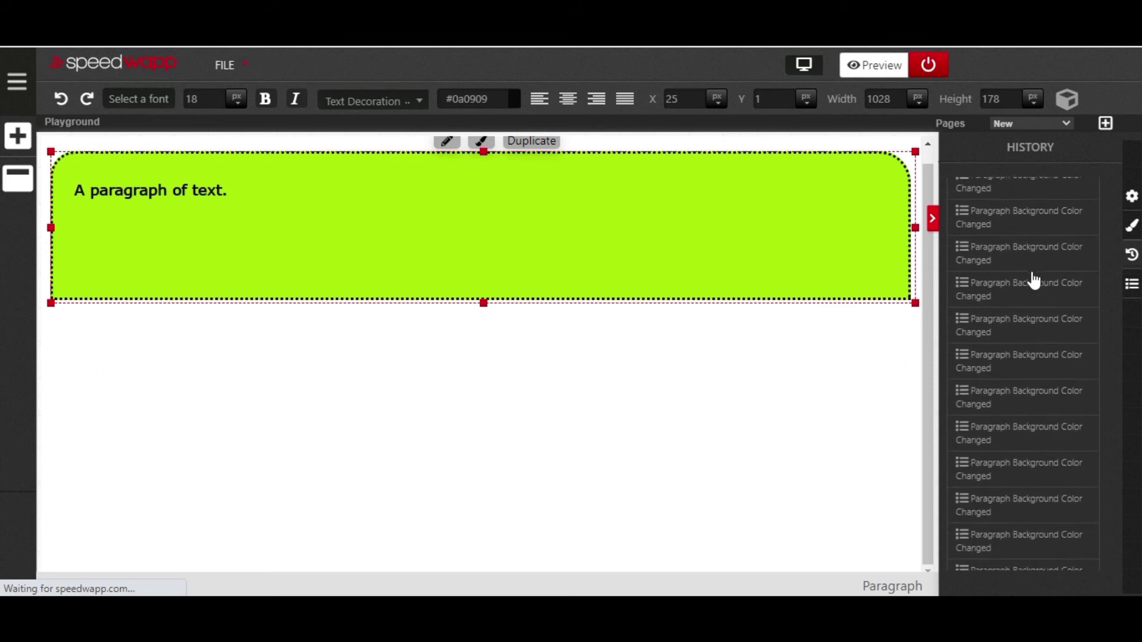
scroll(1033, 278, "down", 10)
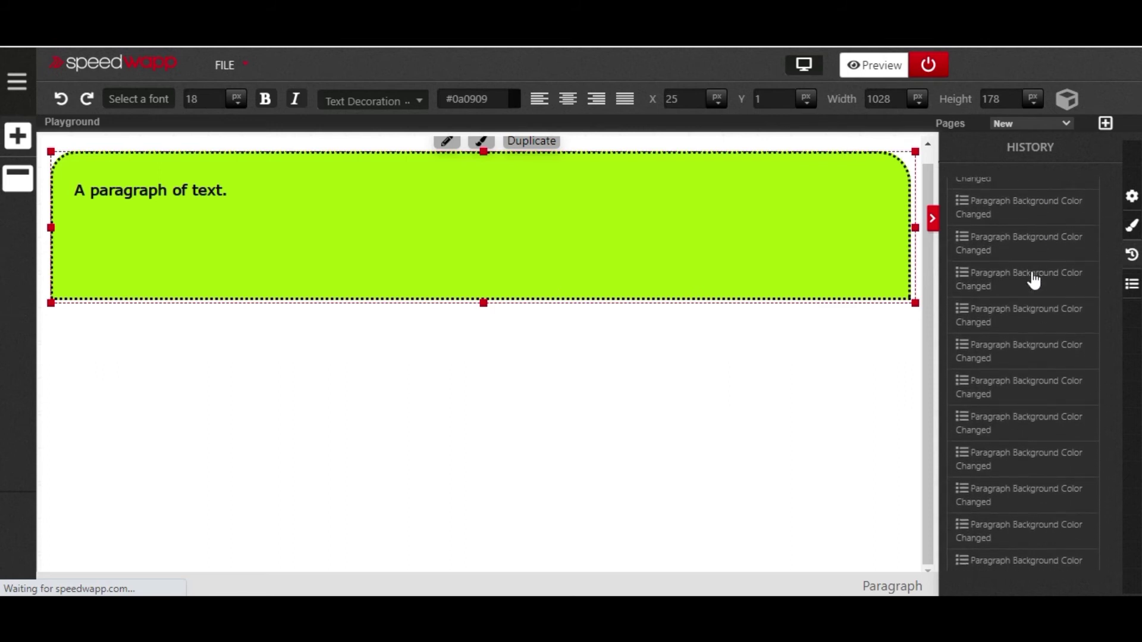
scroll(1033, 279, "down", 10)
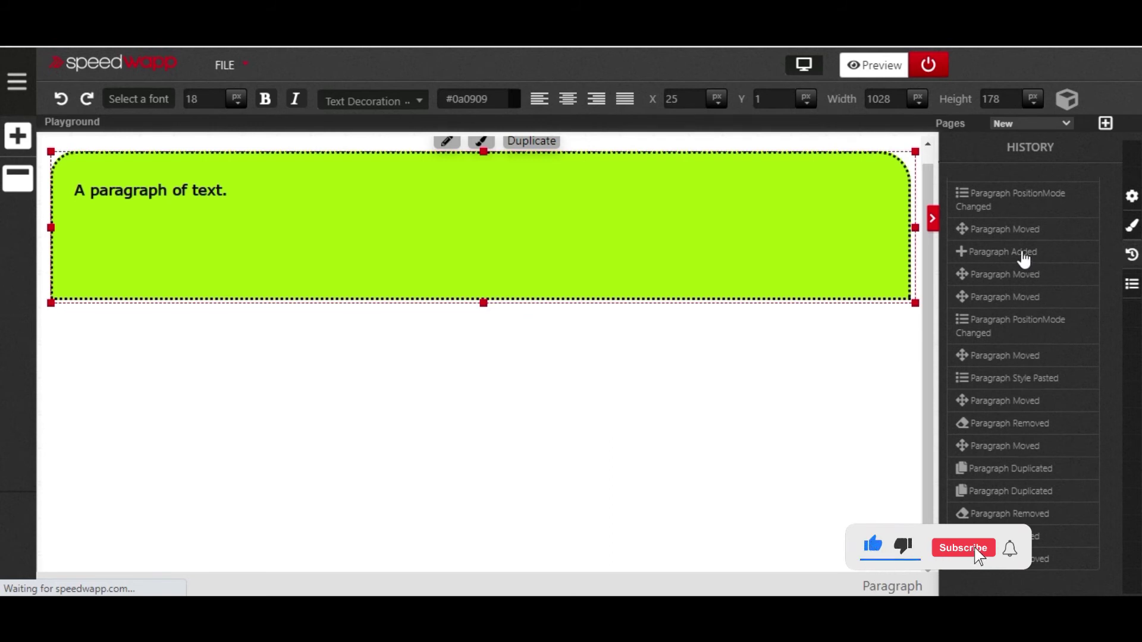
left_click(985, 329)
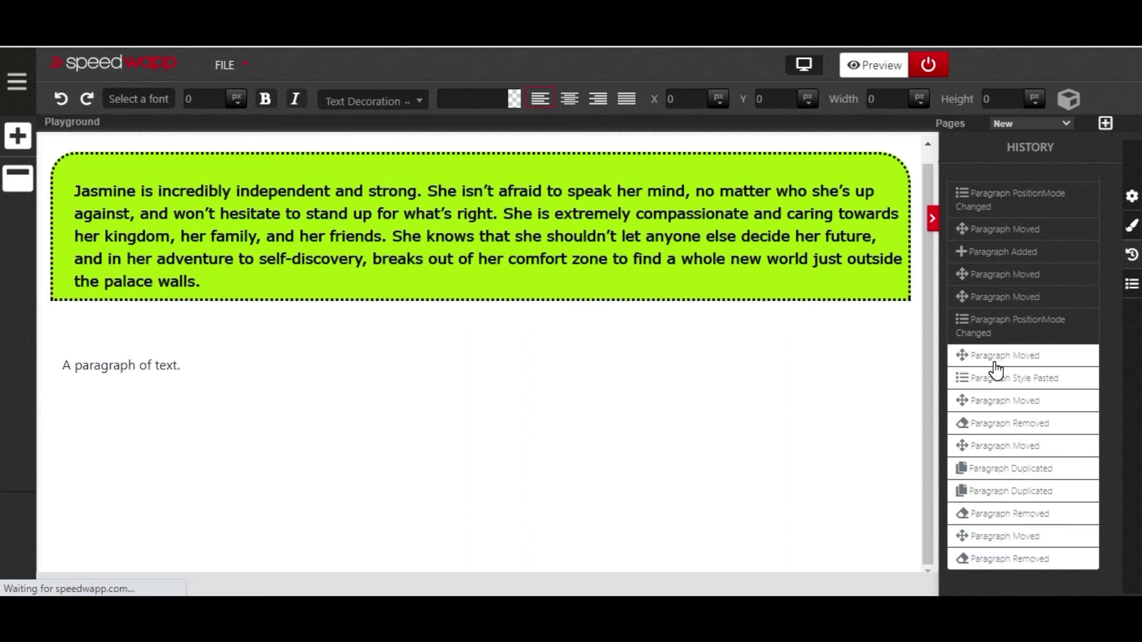
- Show the page's widget navigation and use it to select the green Jasmine paragraph
left_click(1133, 286)
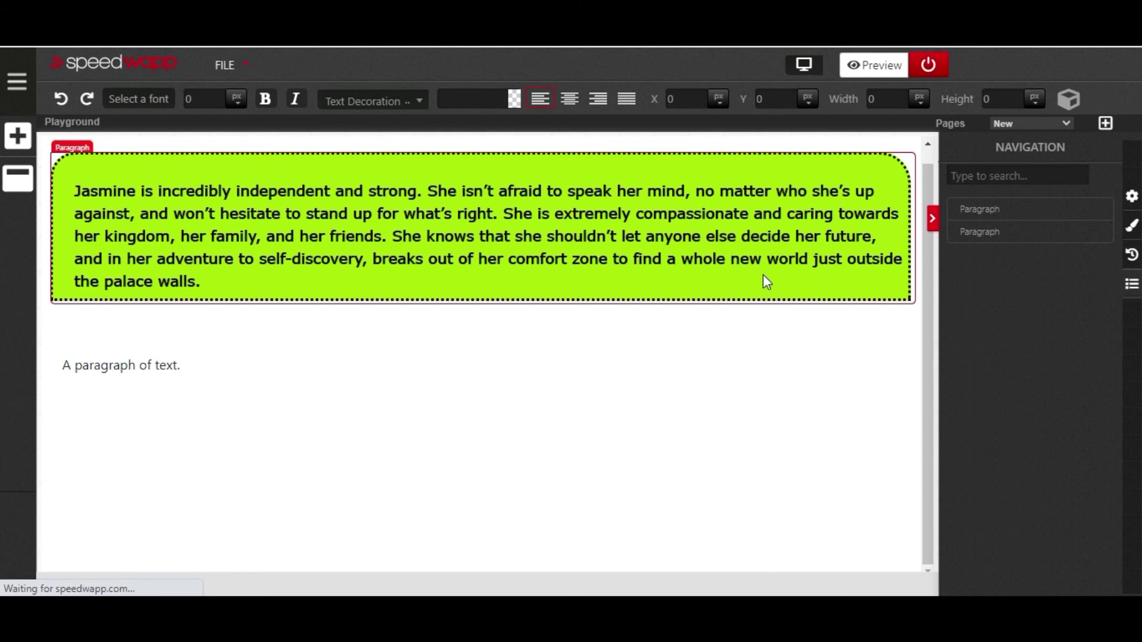
left_click(1004, 214)
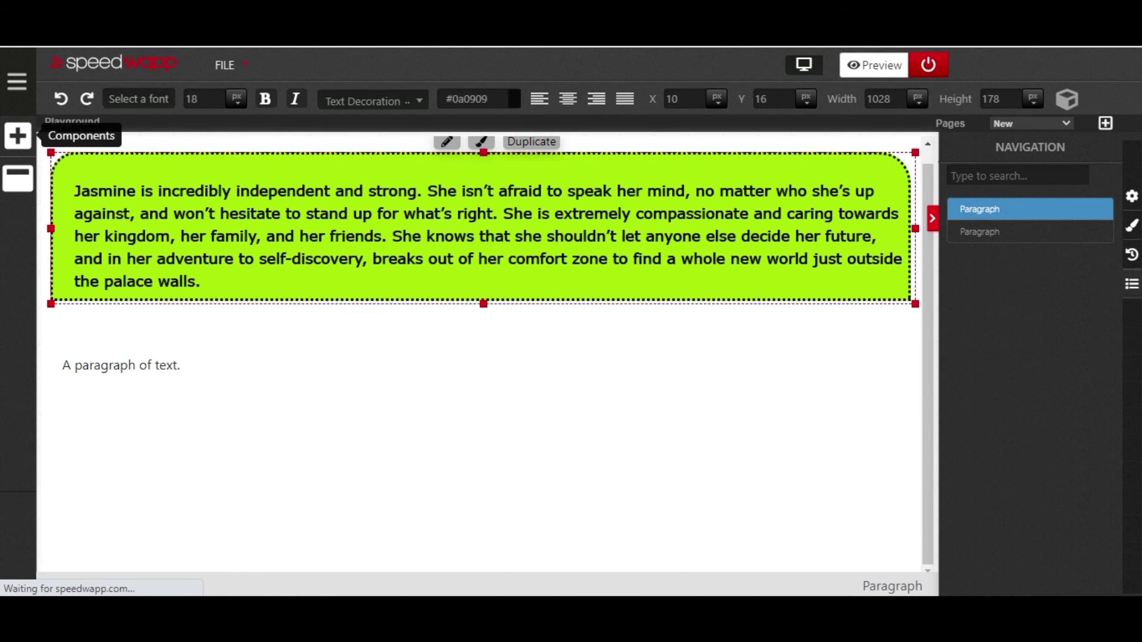
- Add a List widget to the page and select the whole list from the navigation
left_click(18, 137)
scroll(128, 333, "up", 4)
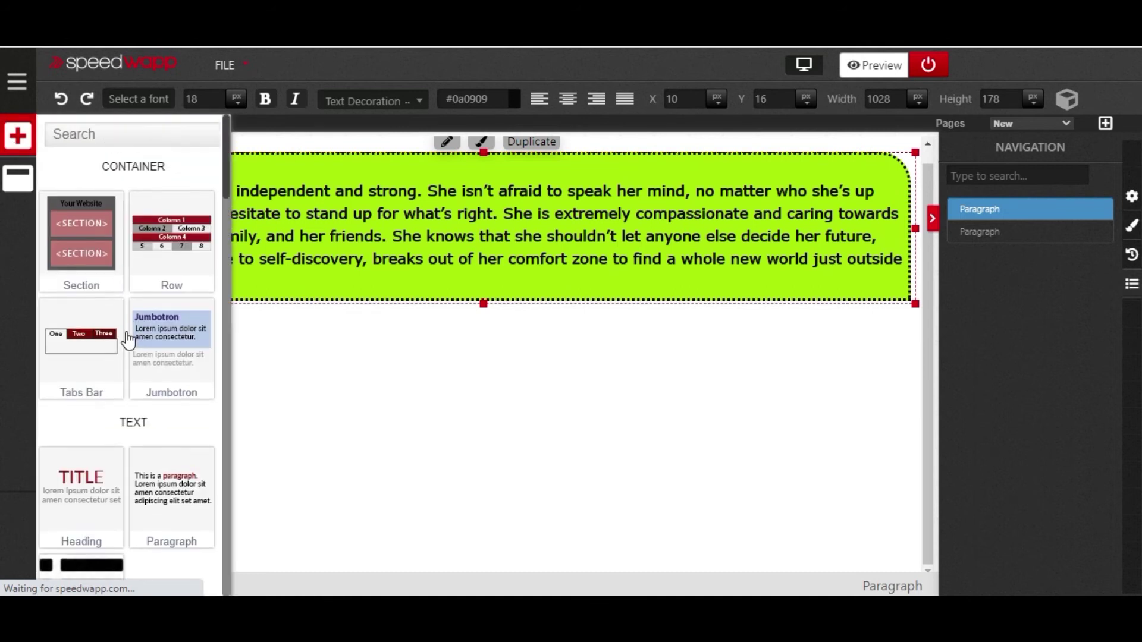
scroll(127, 343, "down", 3)
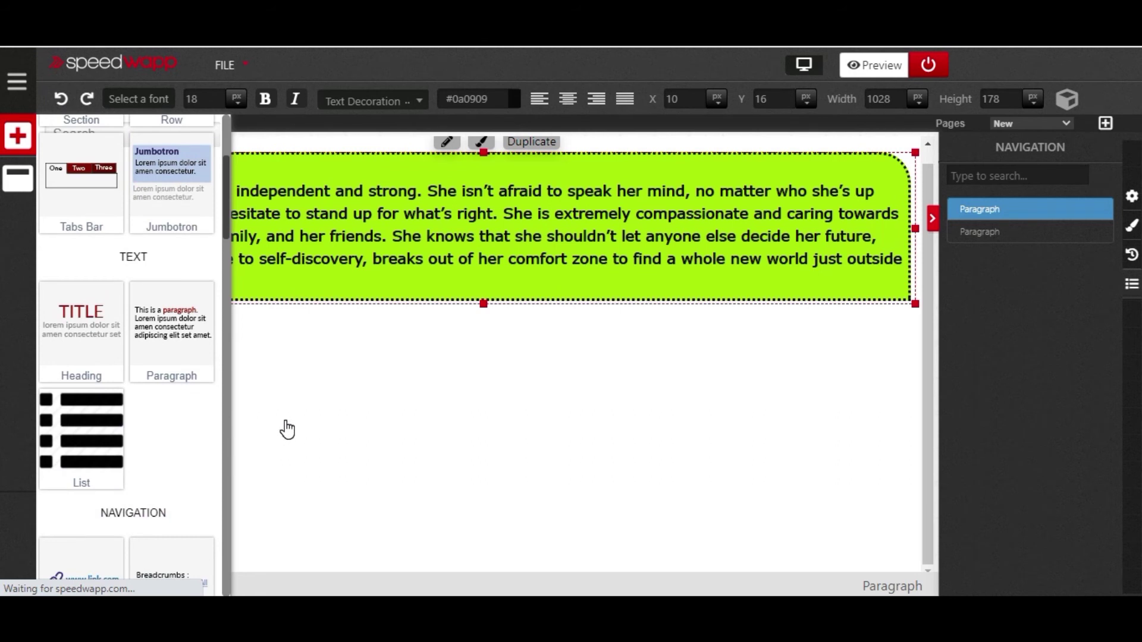
left_click_drag(112, 439, 110, 428)
left_click(1014, 276)
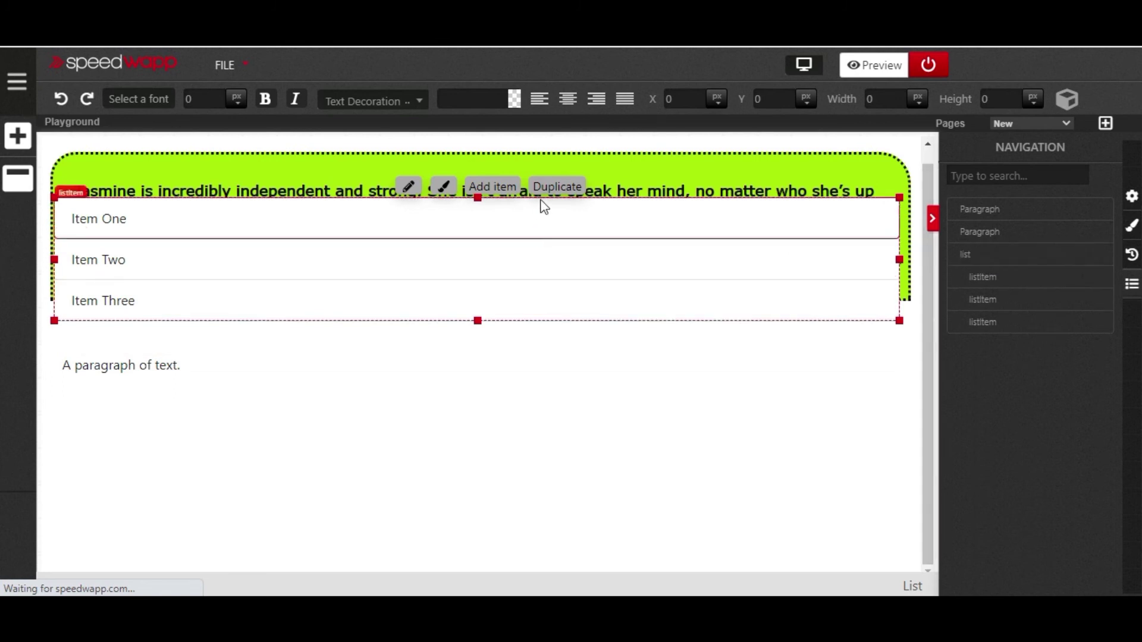
left_click(986, 256)
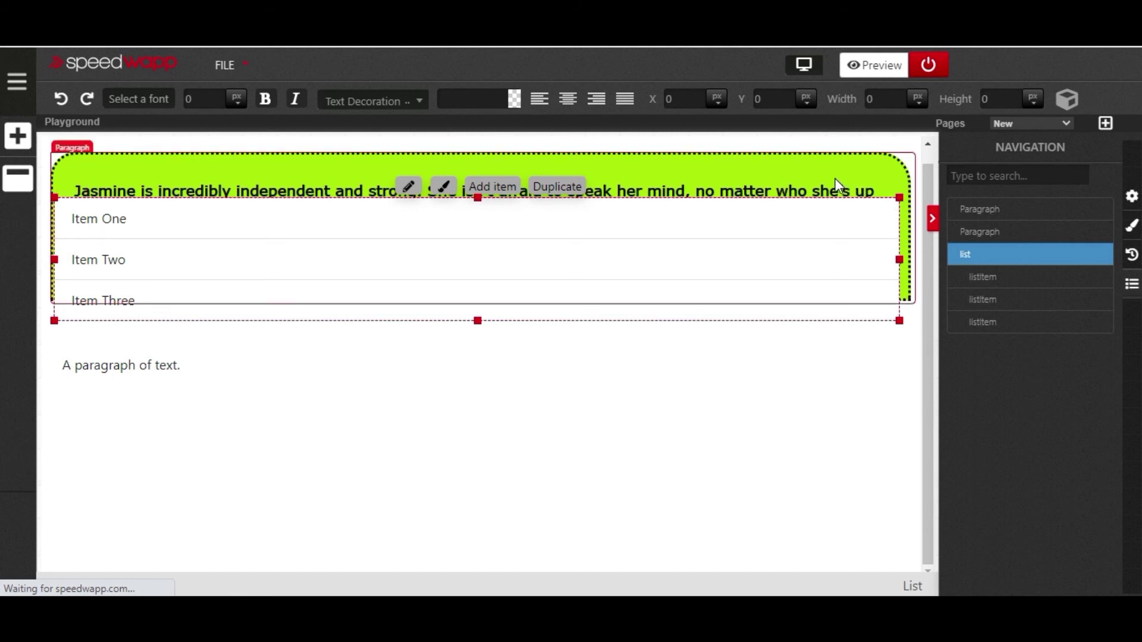
- Move the green Jasmine paragraph below the list to about X 32, Y 280 and show its properties
scroll(835, 178, "up", 1)
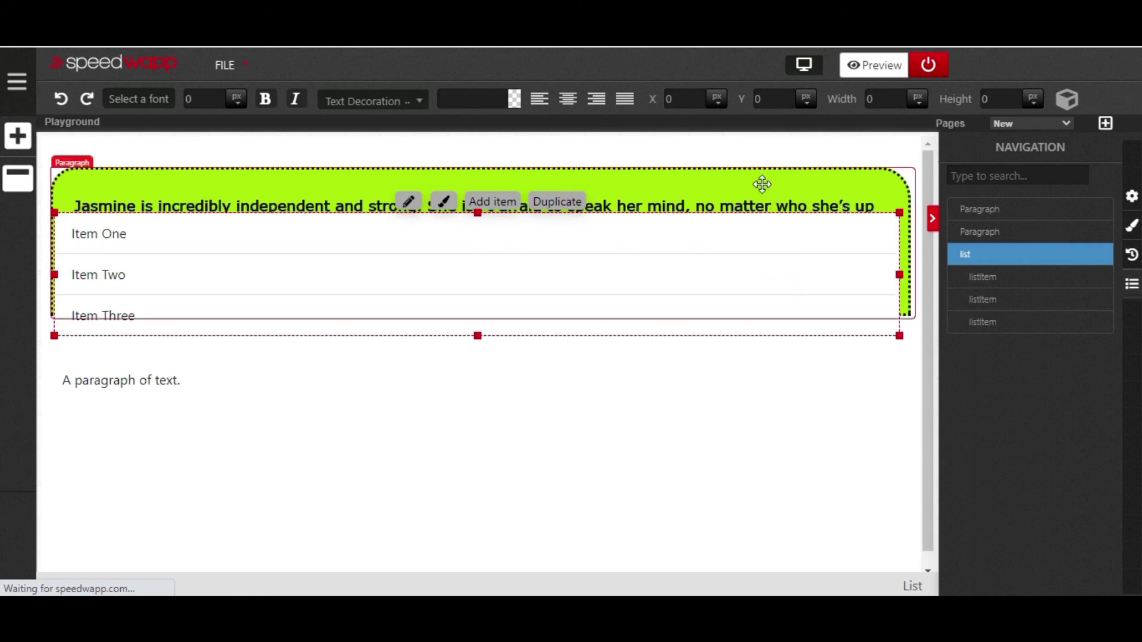
left_click(743, 182)
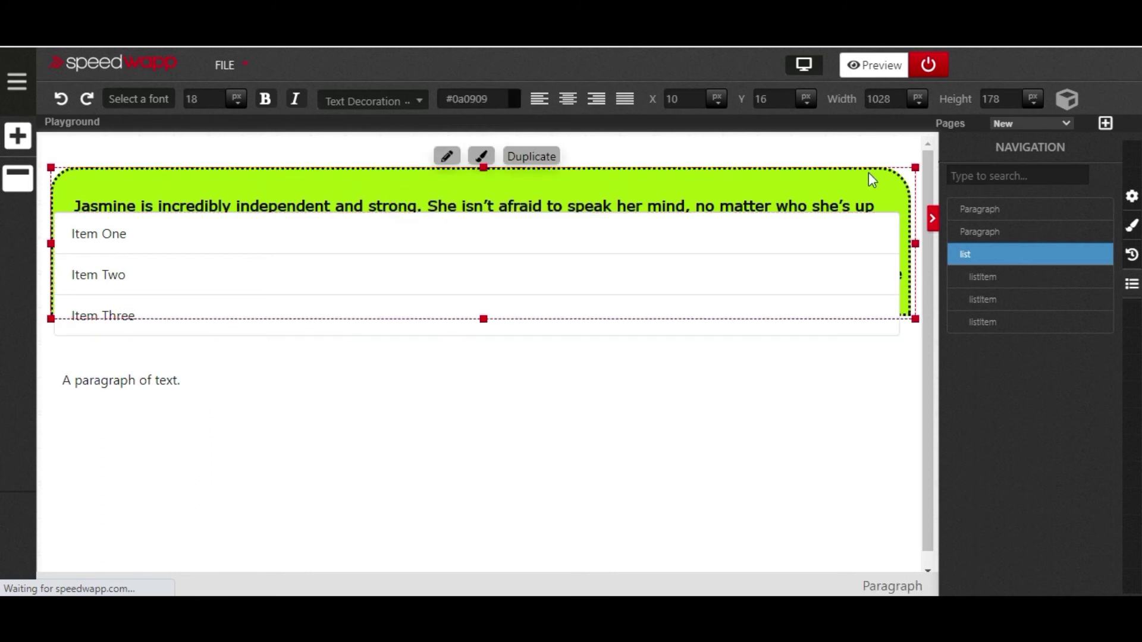
left_click_drag(996, 217, 764, 395)
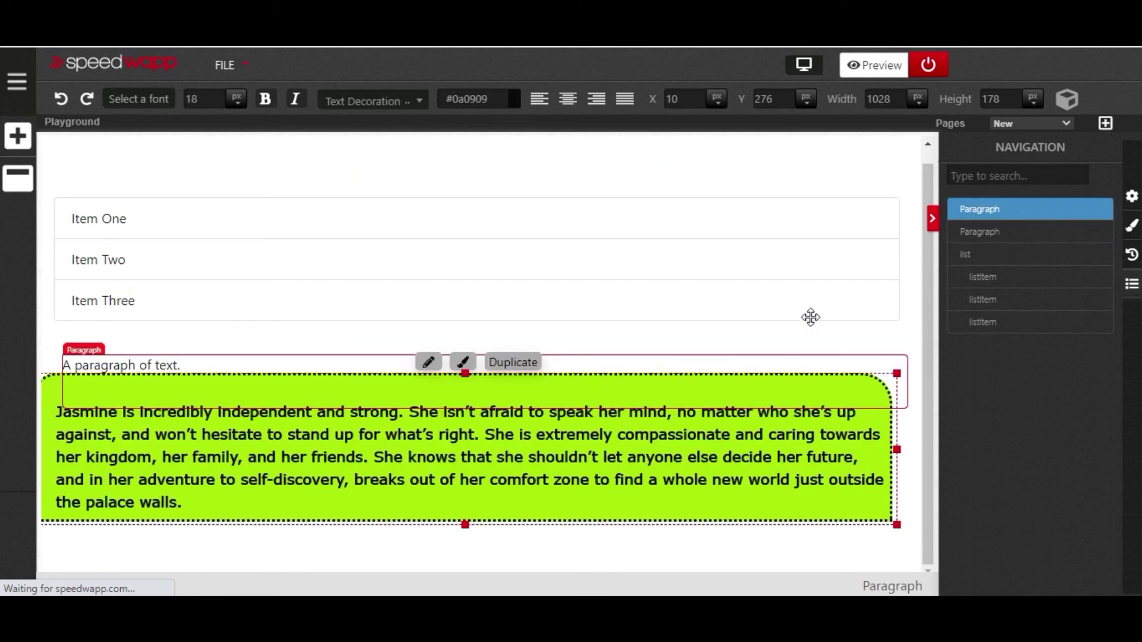
left_click(1133, 201)
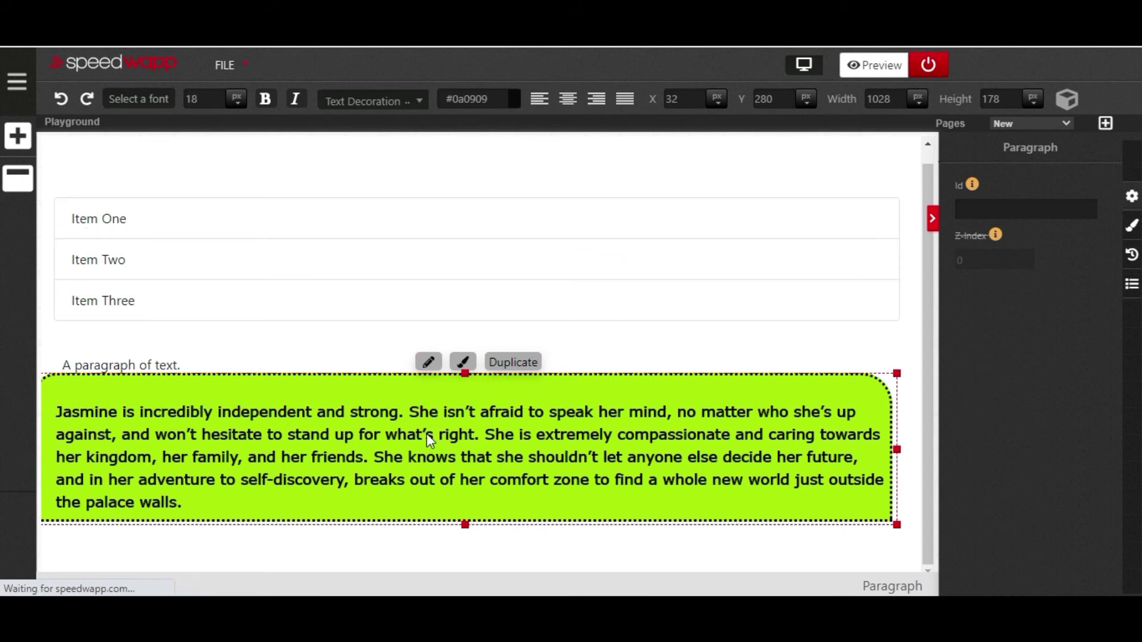
- Delete the green Jasmine paragraph and the list's items Item One, Item Two and Item Three
key("Delete")
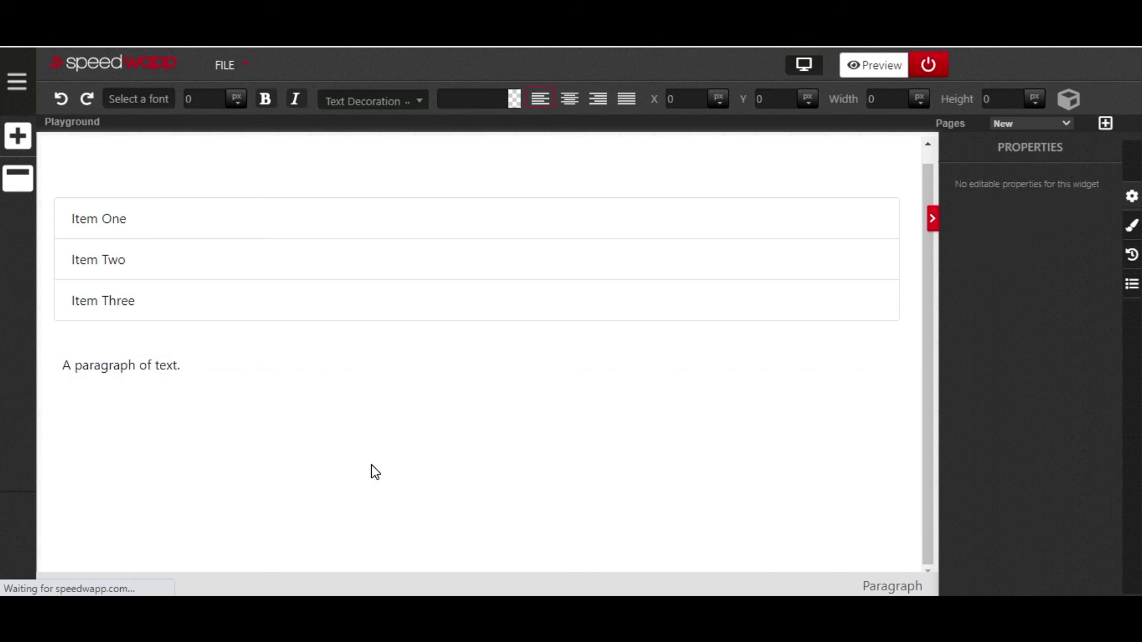
right_click(97, 225)
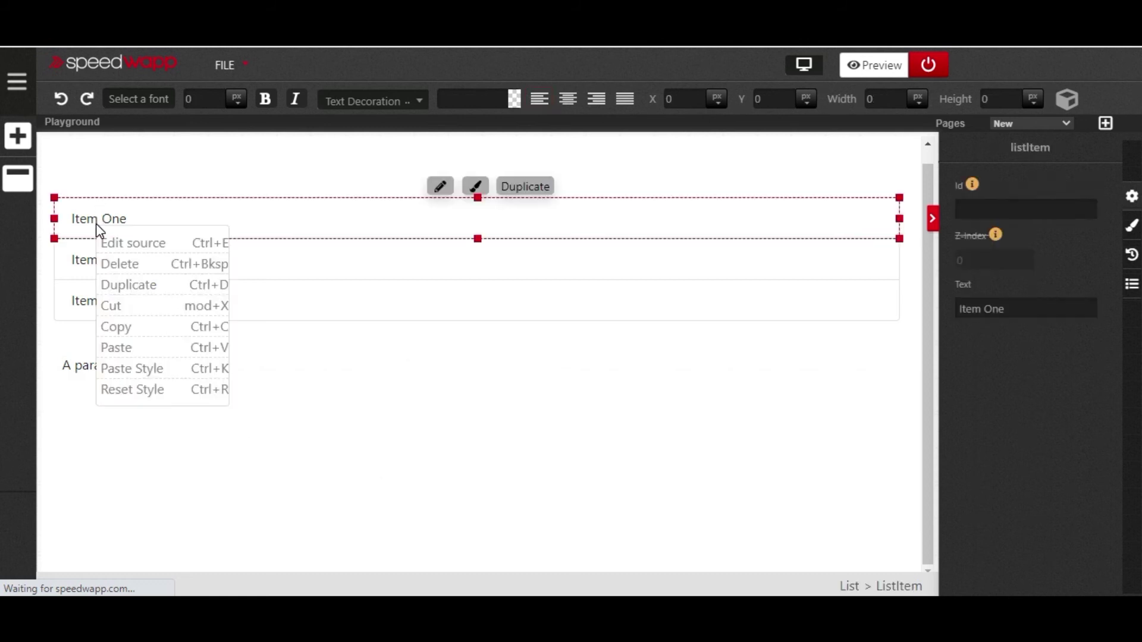
key("Delete")
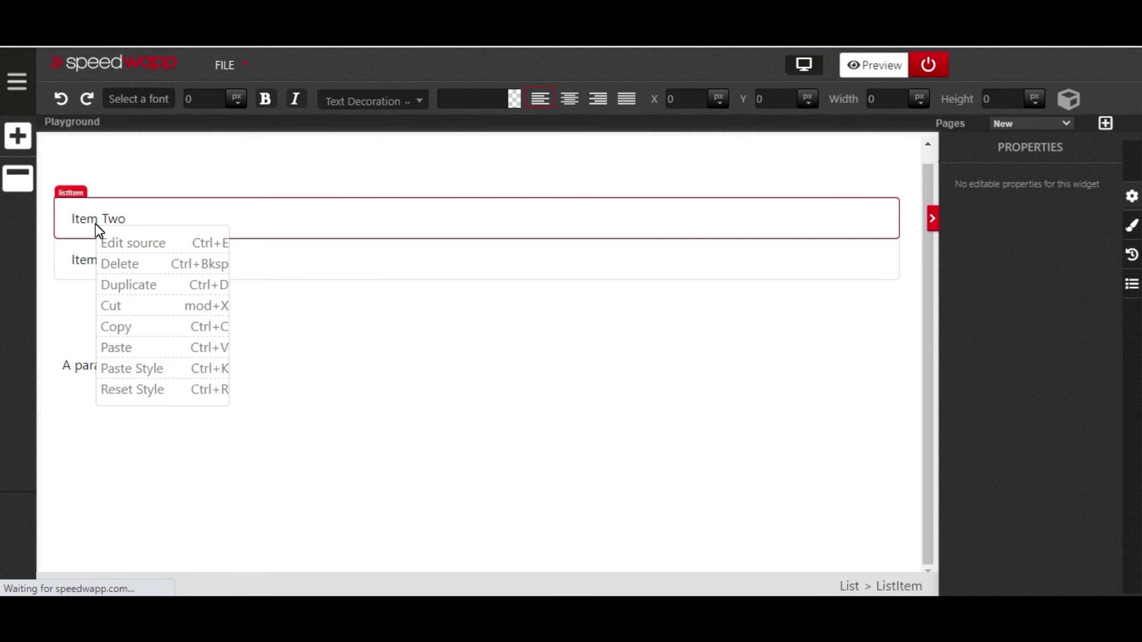
key("Delete")
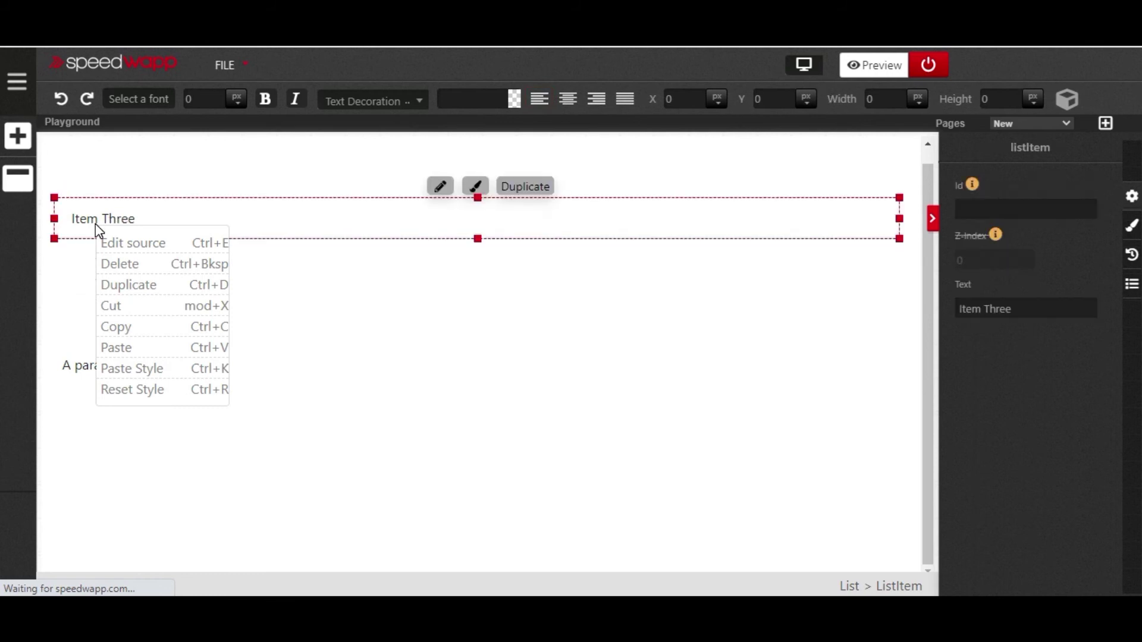
key("Delete")
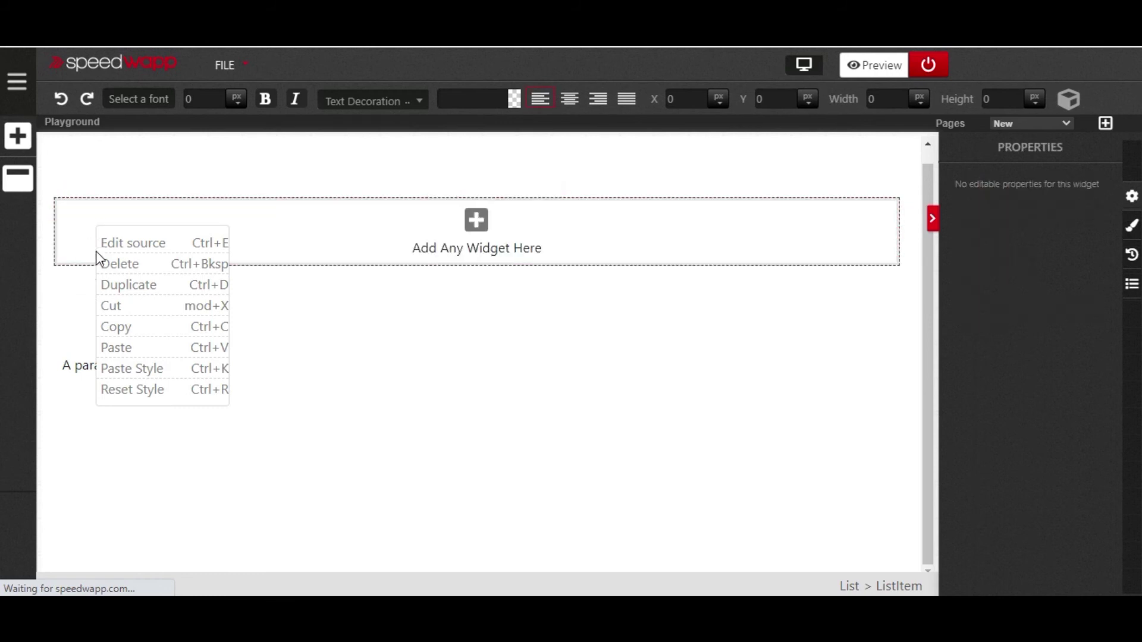
- Delete the plain "A paragraph of text." paragraph and the empty list container
left_click(96, 322)
key("Delete")
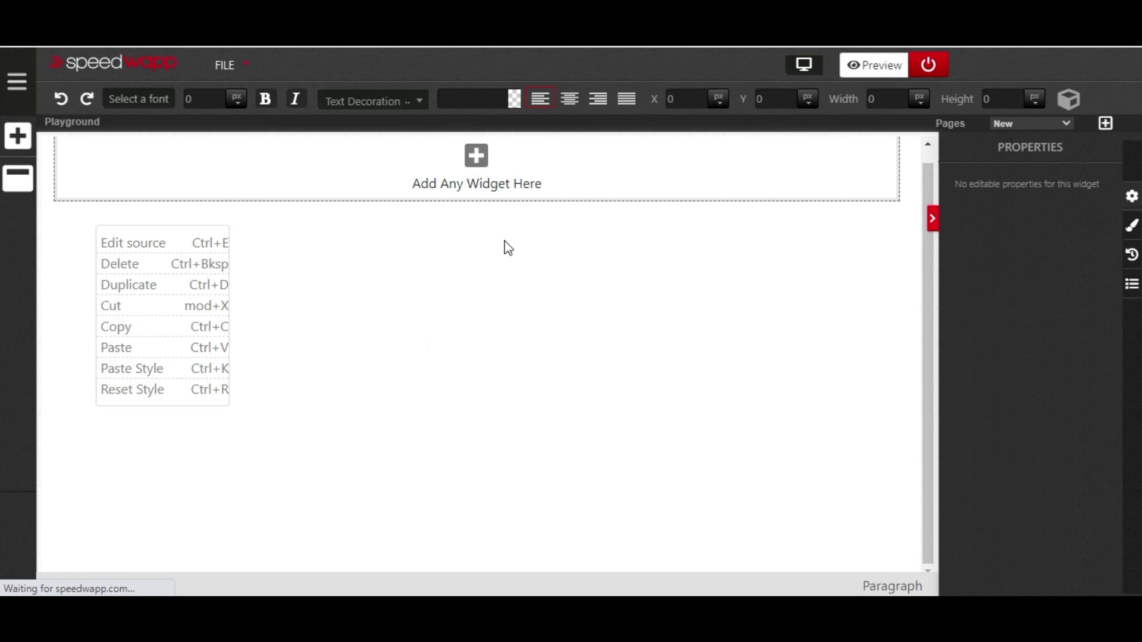
left_click(433, 200)
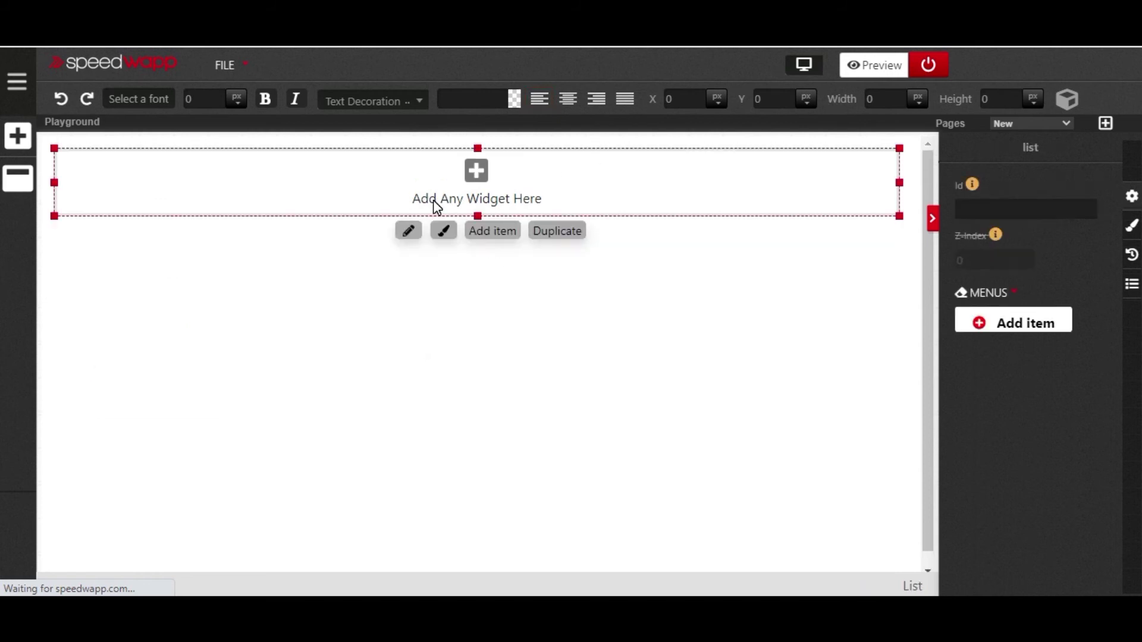
key("Delete")
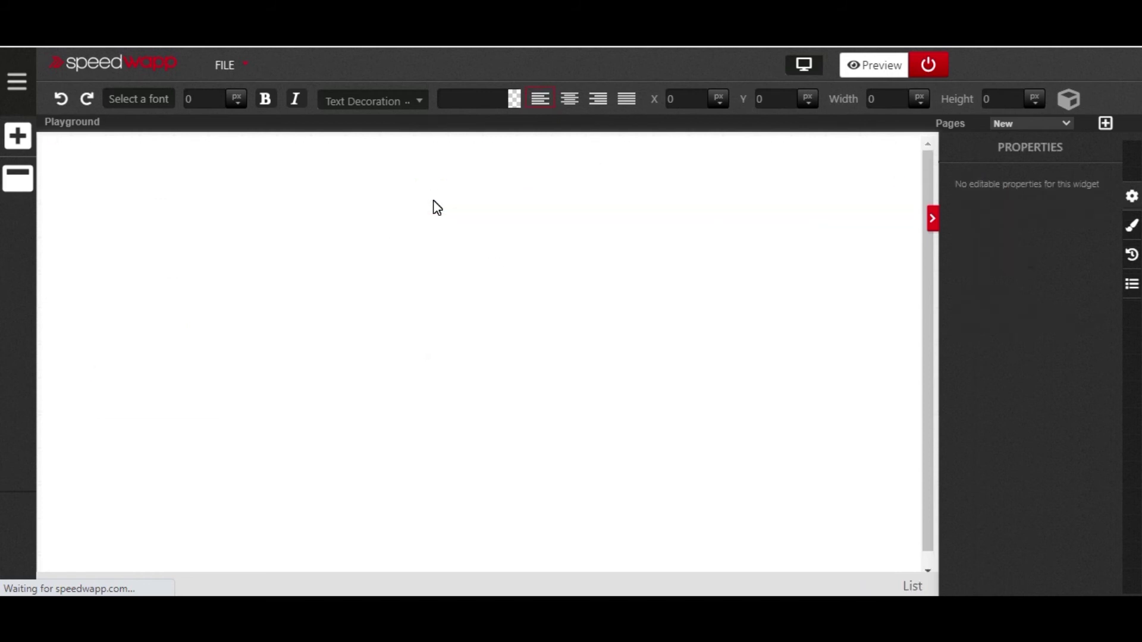
- Add a three-column Row widget at the start of the empty page
left_click(18, 134)
scroll(148, 216, "up", 3)
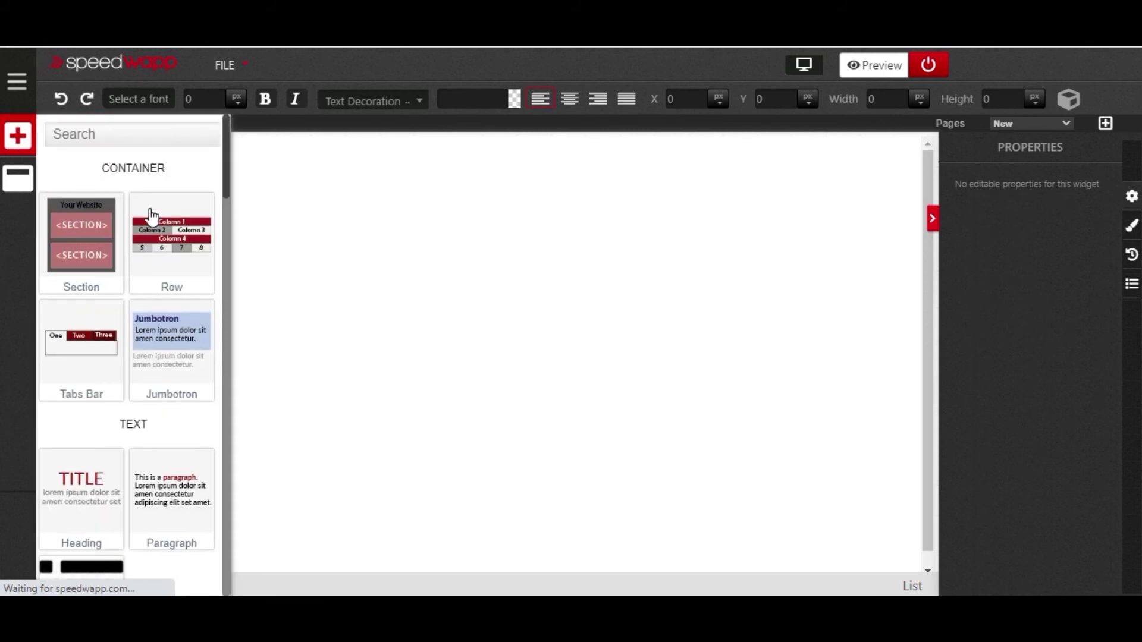
left_click_drag(165, 257, 318, 196)
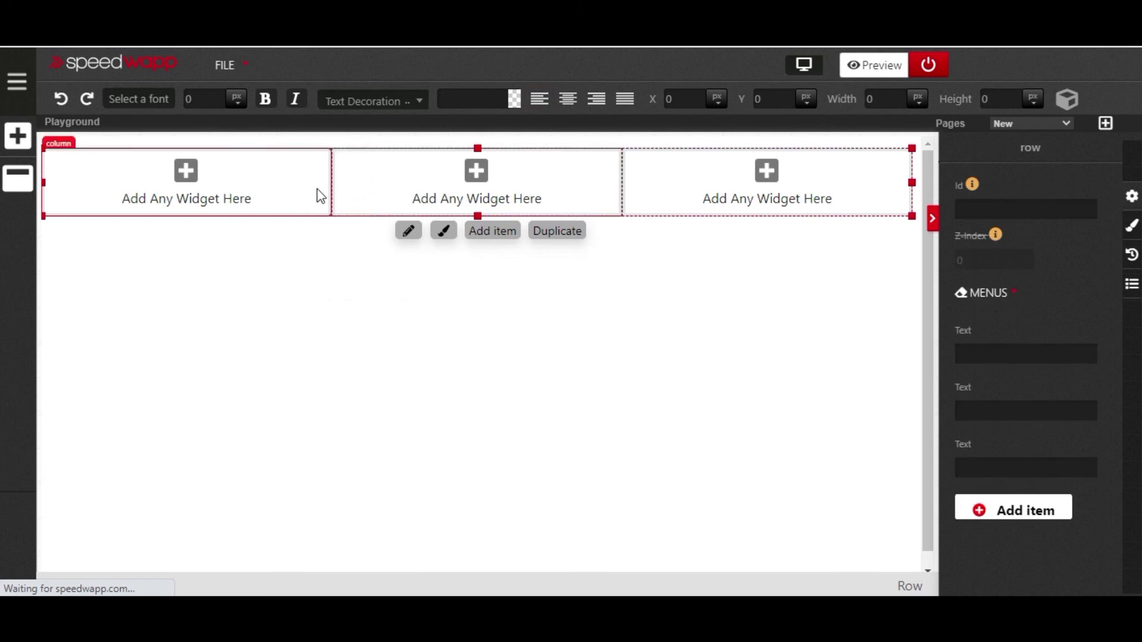
- Widen the row's first column by moving its boundary with the middle column to the right
left_click(321, 197)
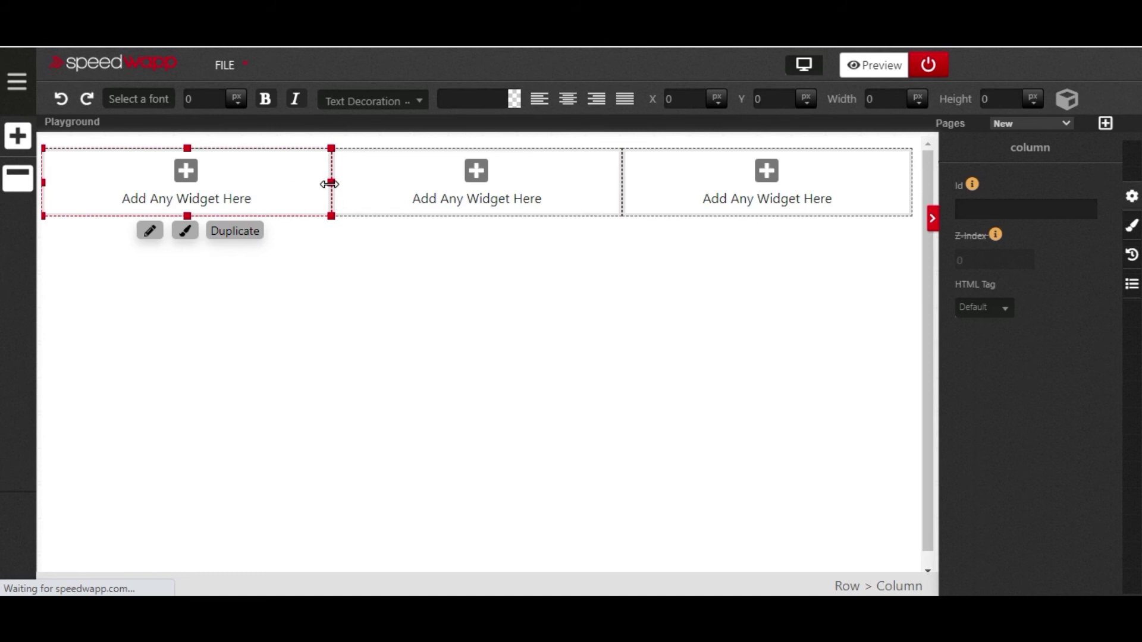
left_click_drag(331, 183, 464, 185)
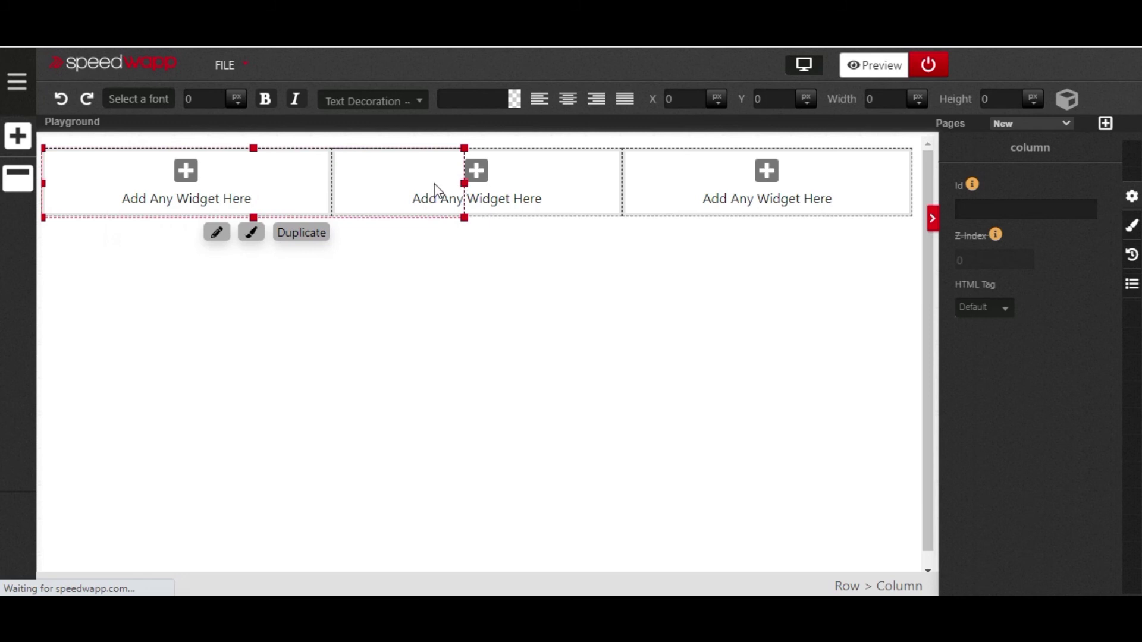
left_click(615, 184)
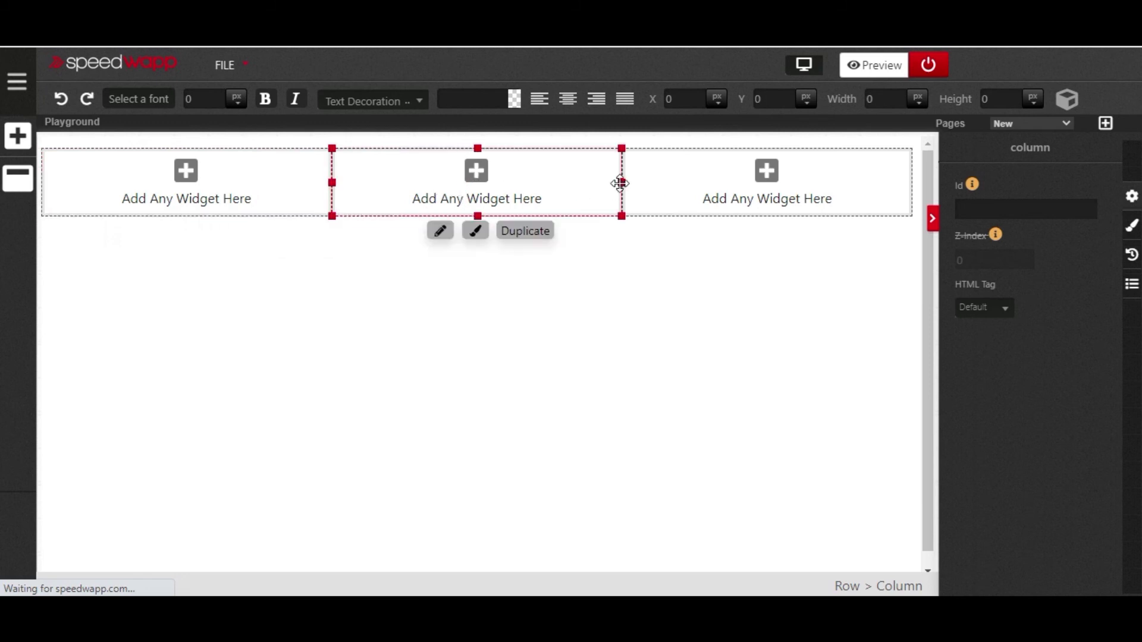
left_click(597, 200)
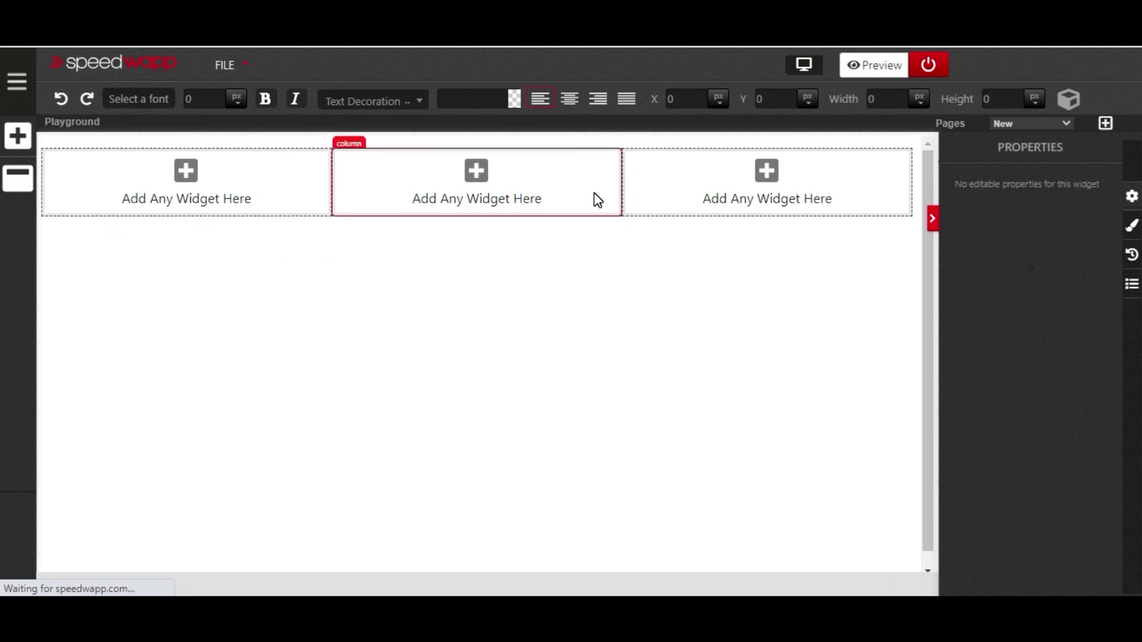
left_click_drag(332, 186, 379, 198)
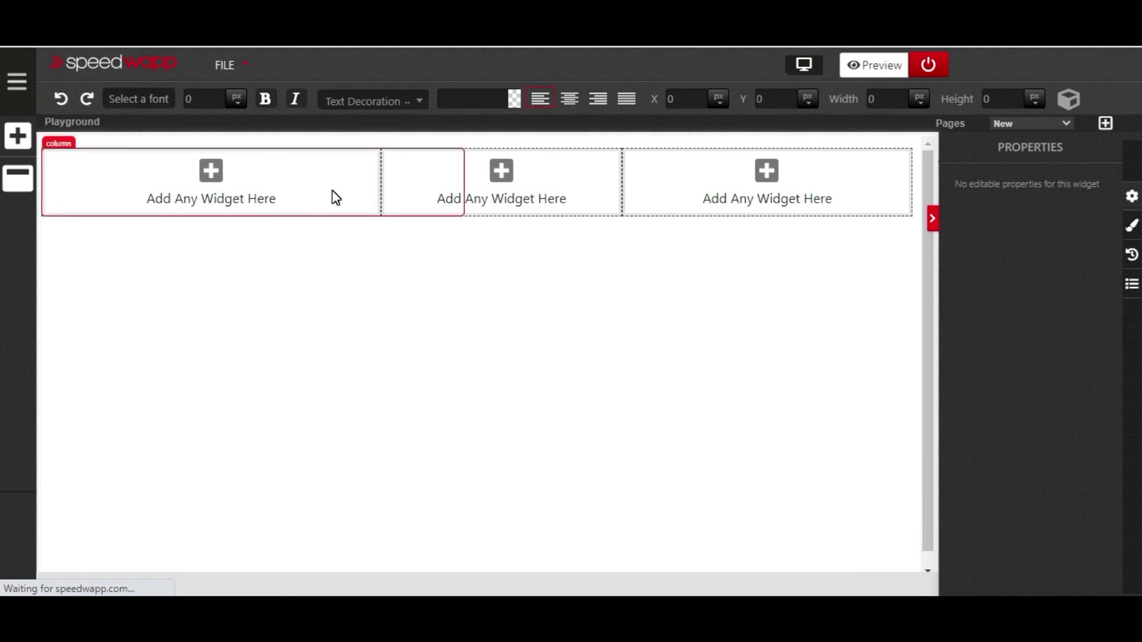
- Add a Paragraph widget and place it in the row's first column
left_click(18, 136)
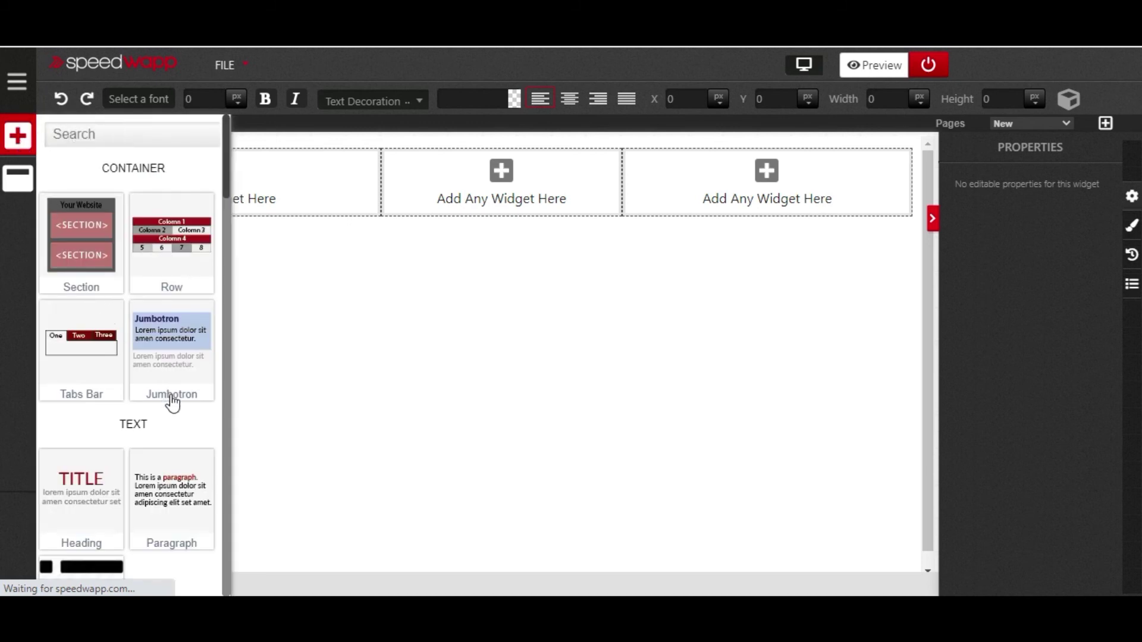
scroll(175, 428, "down", 2)
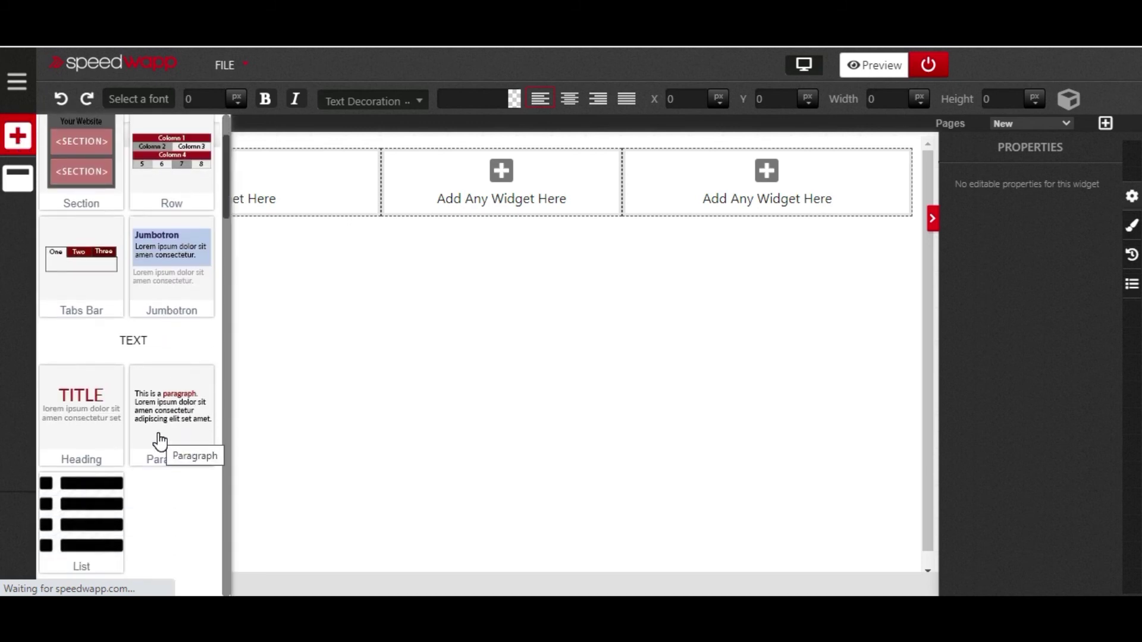
left_click_drag(160, 442, 159, 237)
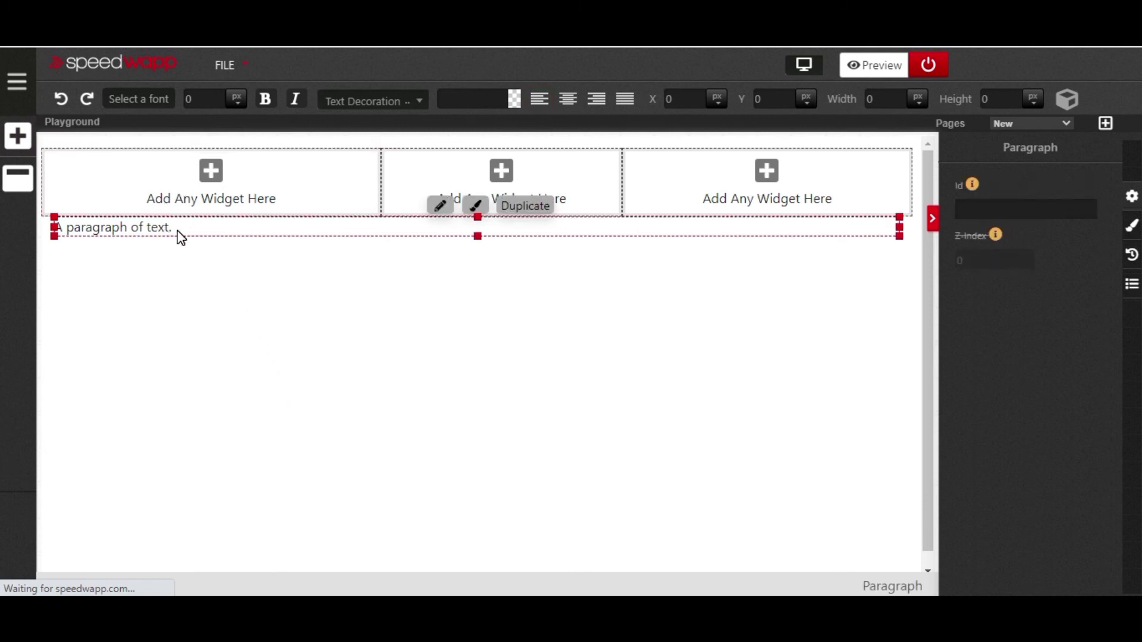
left_click_drag(161, 232, 160, 201)
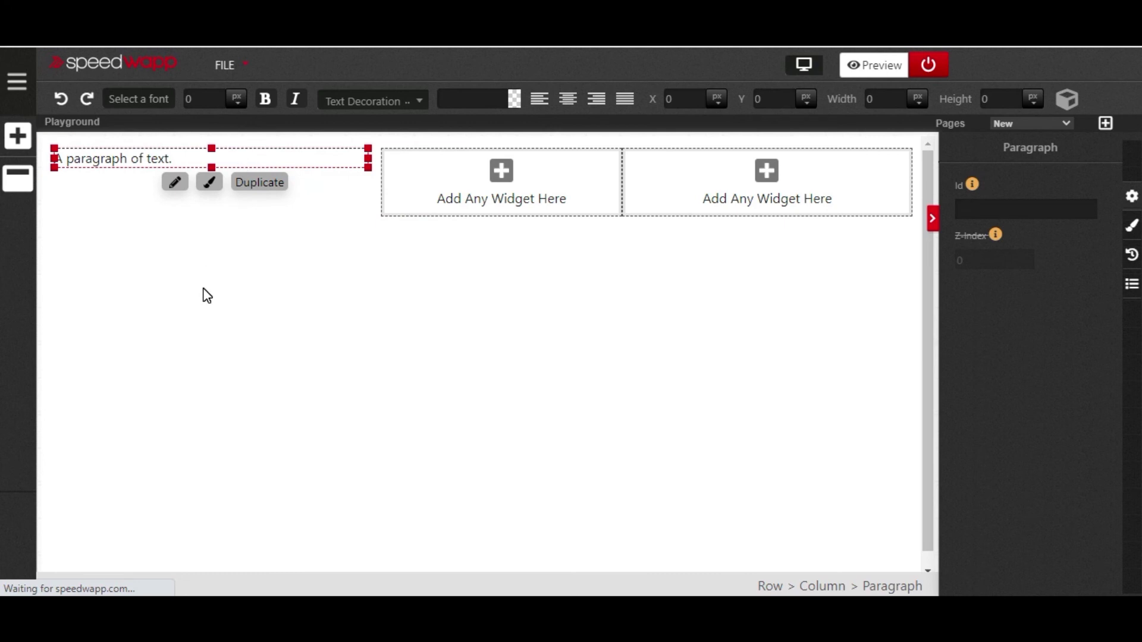
- Add a Section widget below the row and stretch its height to 328 px
left_click(17, 135)
scroll(170, 265, "up", 2)
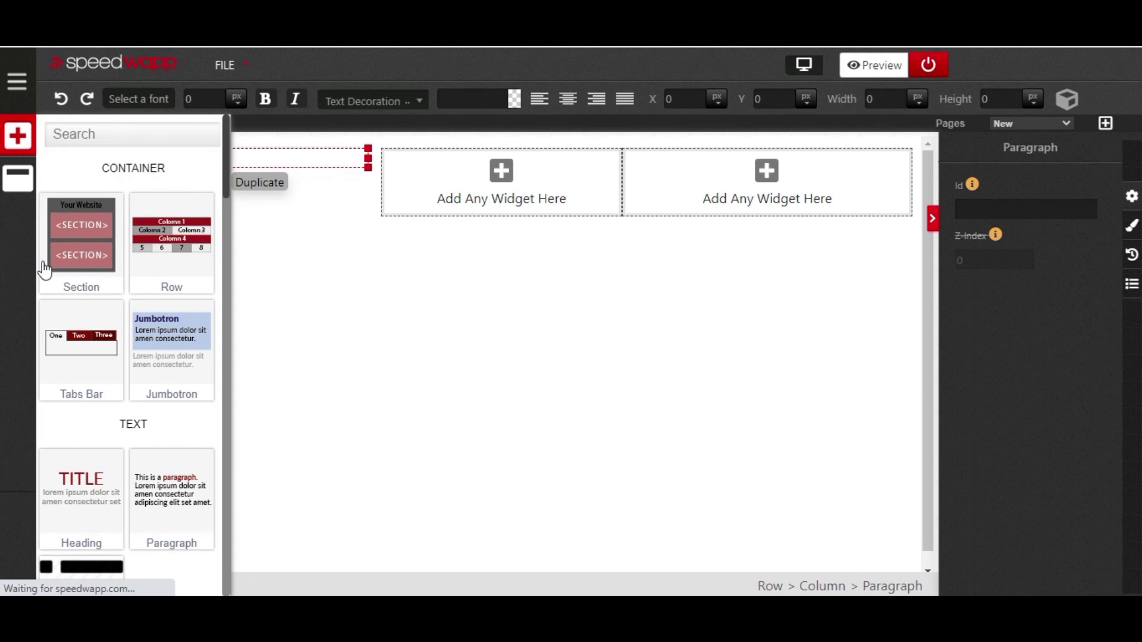
left_click_drag(138, 282, 296, 341)
left_click(465, 274)
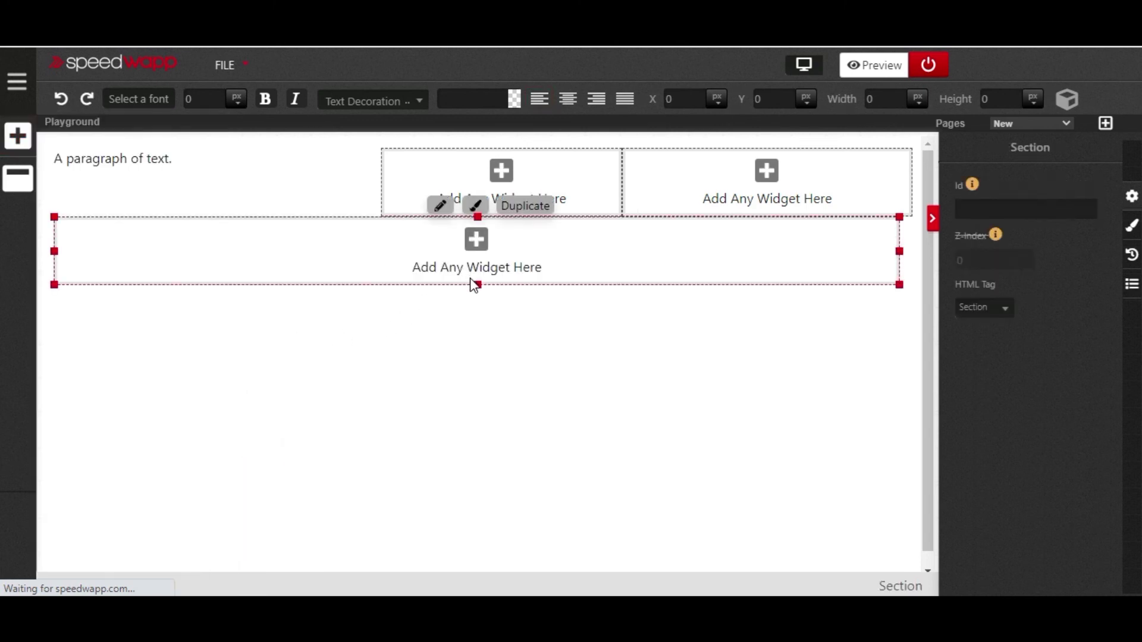
left_click_drag(473, 285, 466, 496)
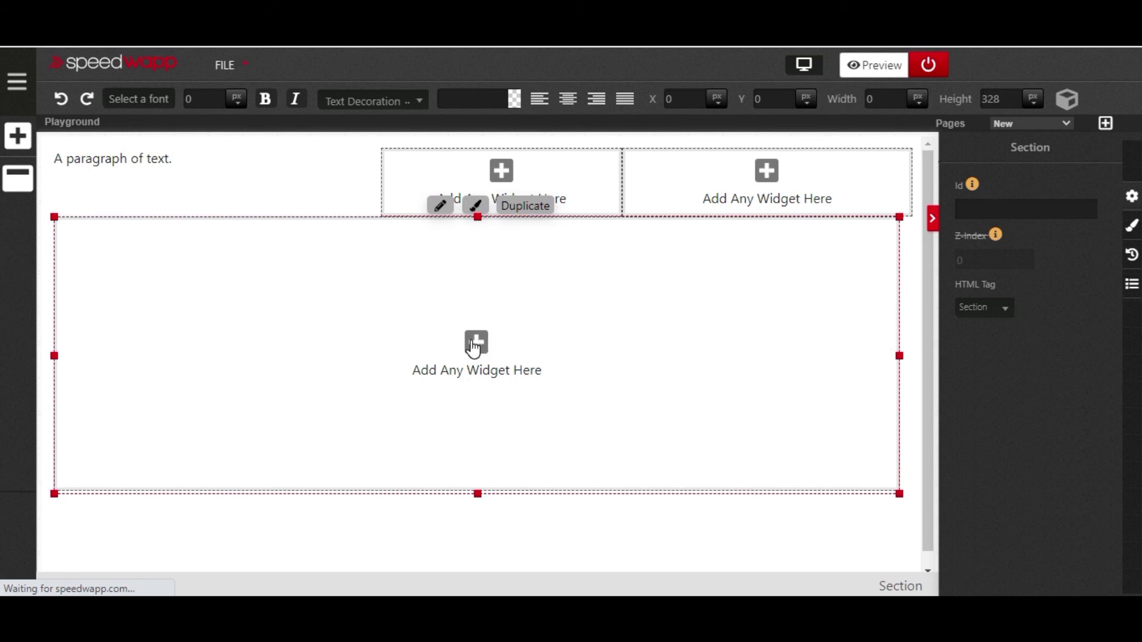
scroll(477, 349, "down", 1)
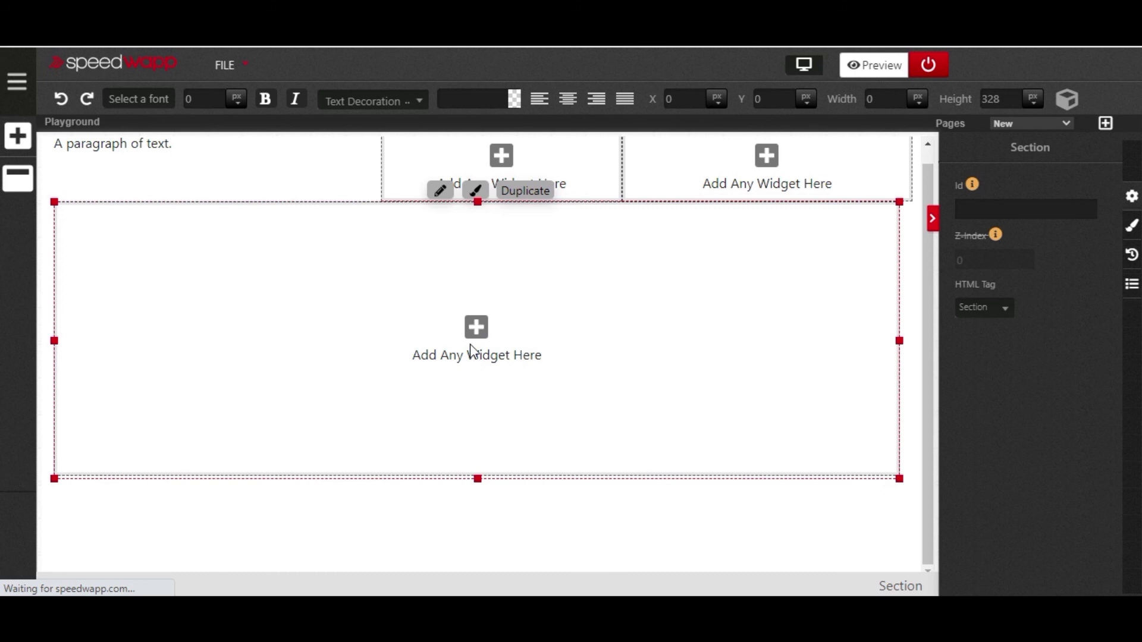
- Add a Heading widget and move it into the empty section below the row
left_click(24, 147)
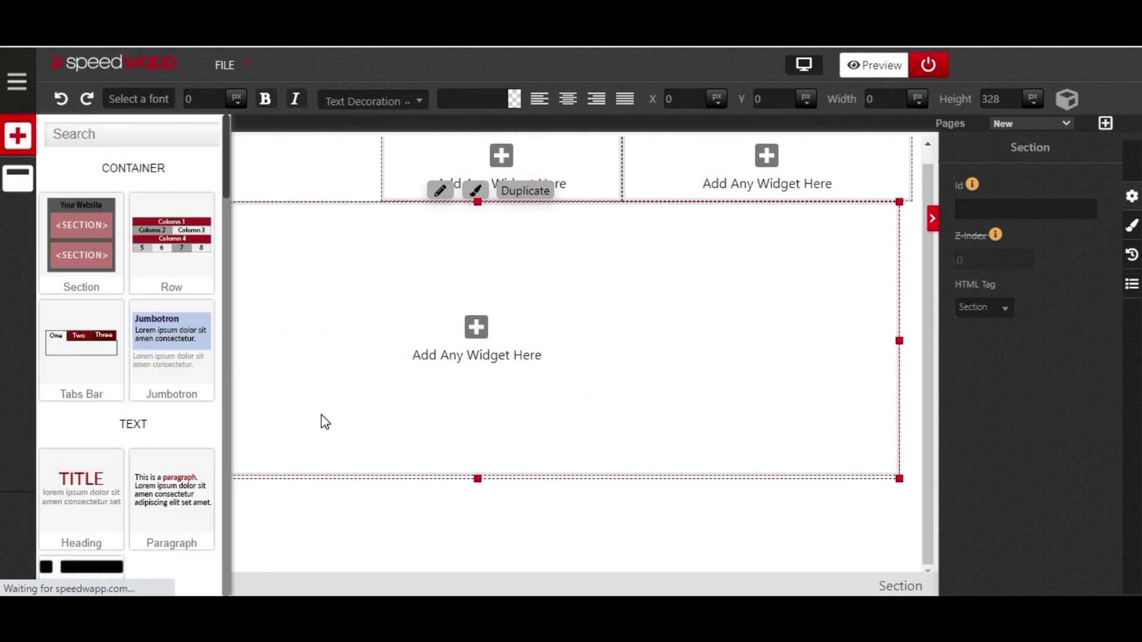
left_click(331, 539)
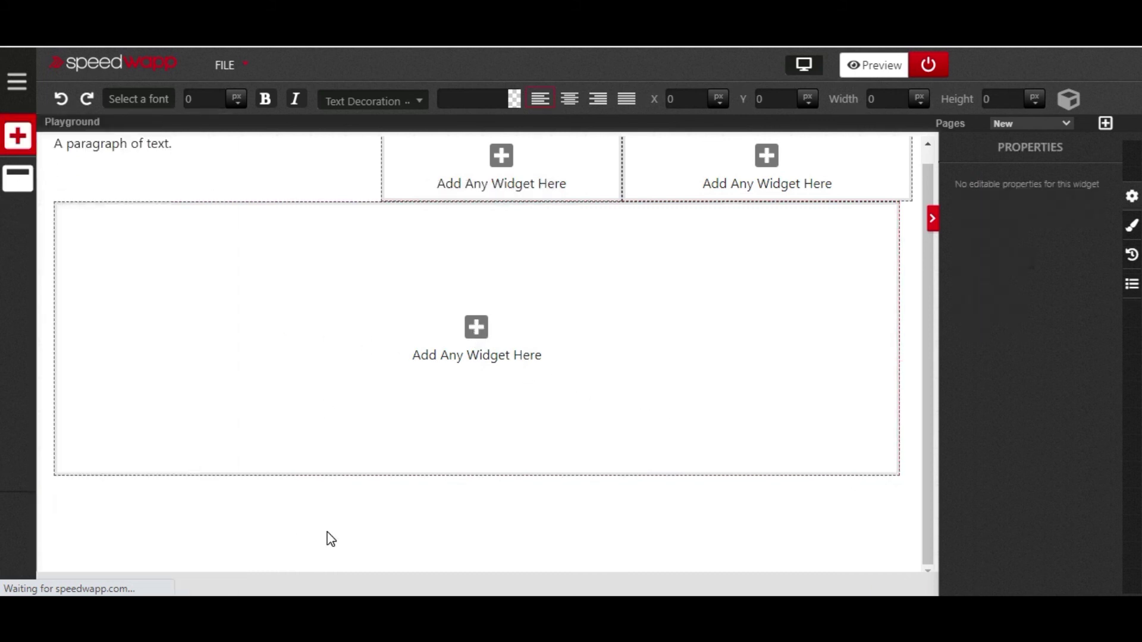
left_click(477, 335)
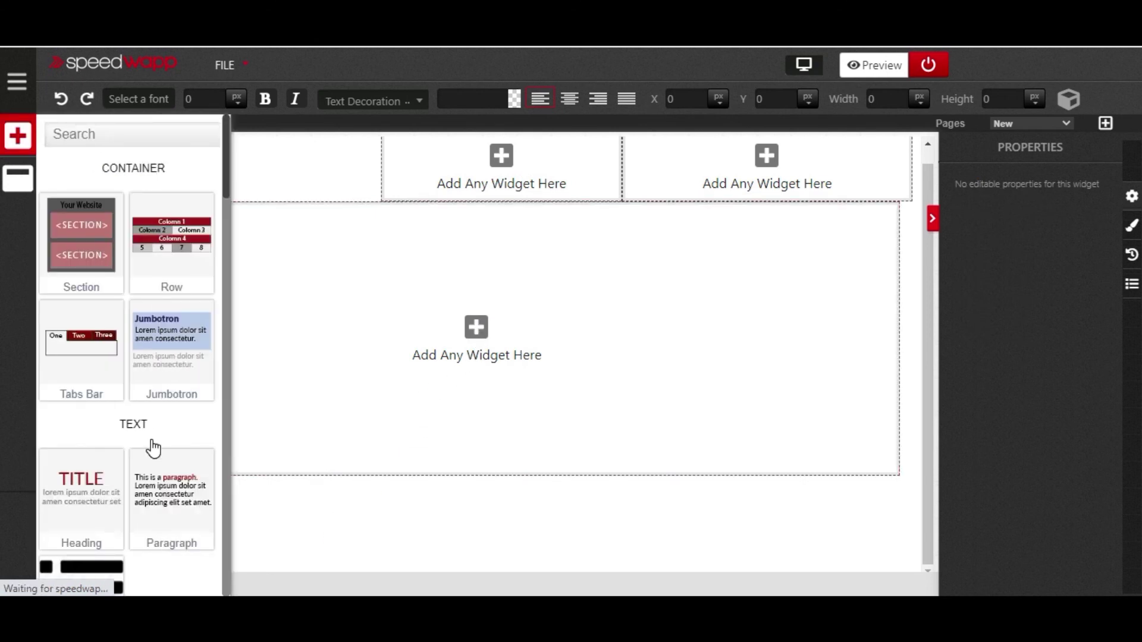
scroll(197, 437, "down", 3)
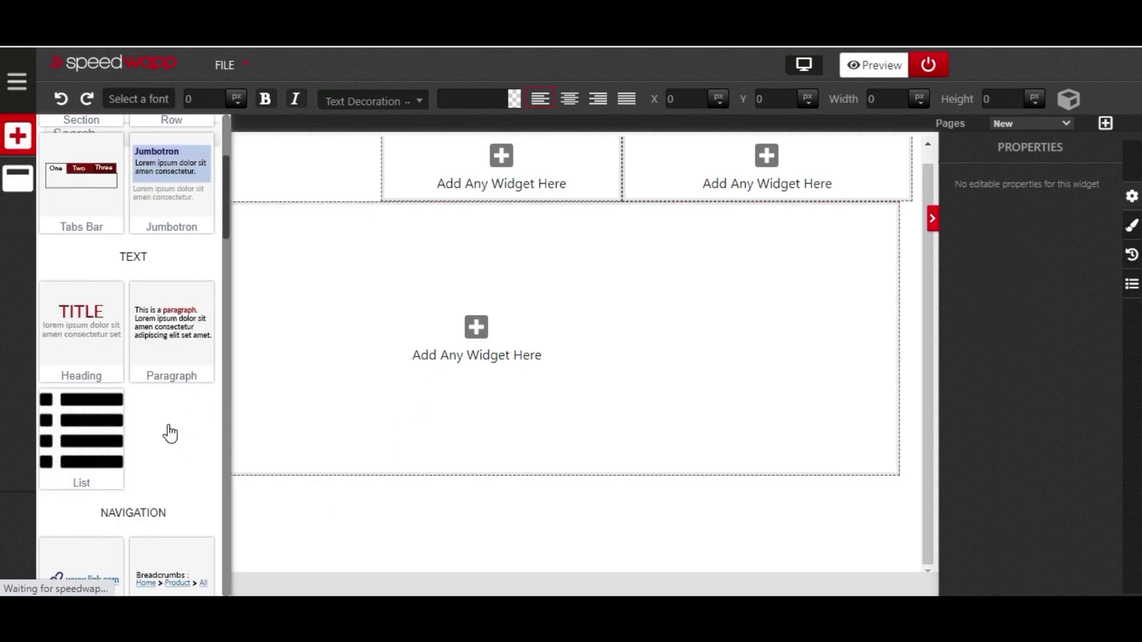
scroll(169, 428, "up", 3)
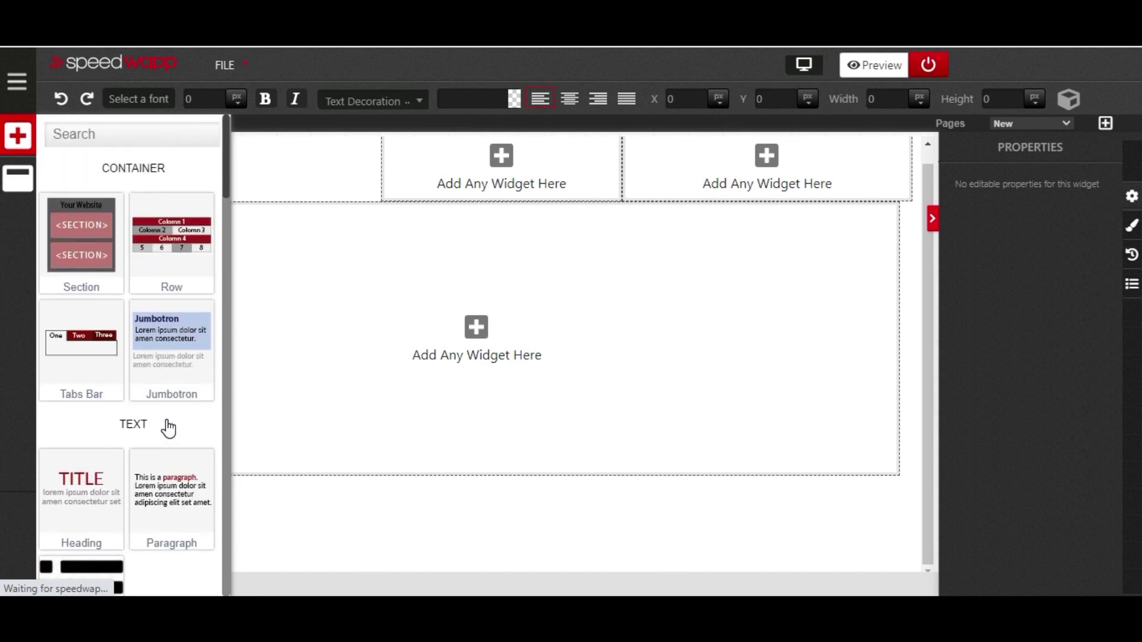
scroll(168, 427, "down", 3)
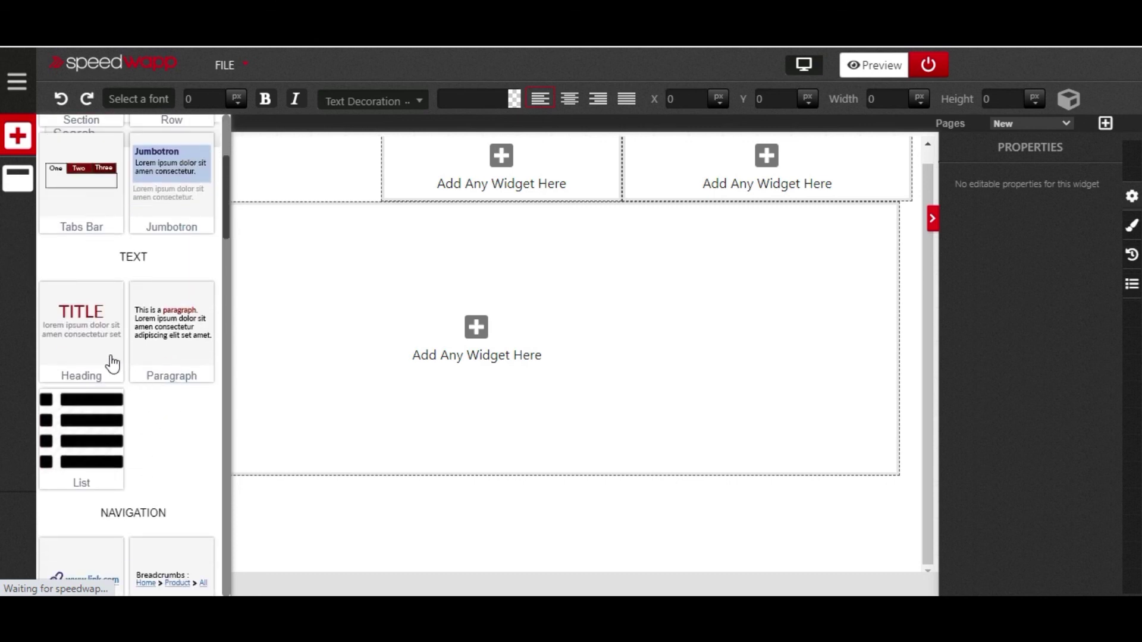
left_click(91, 355)
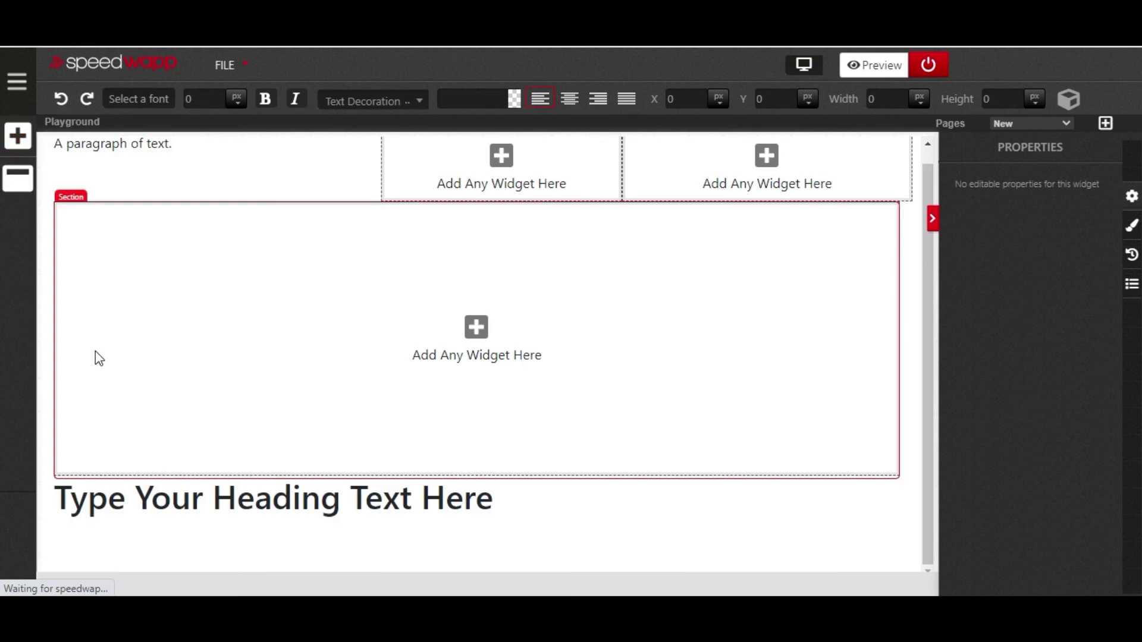
left_click_drag(199, 479, 165, 294)
- Add another Paragraph widget and place it under the heading inside the section
left_click(27, 137)
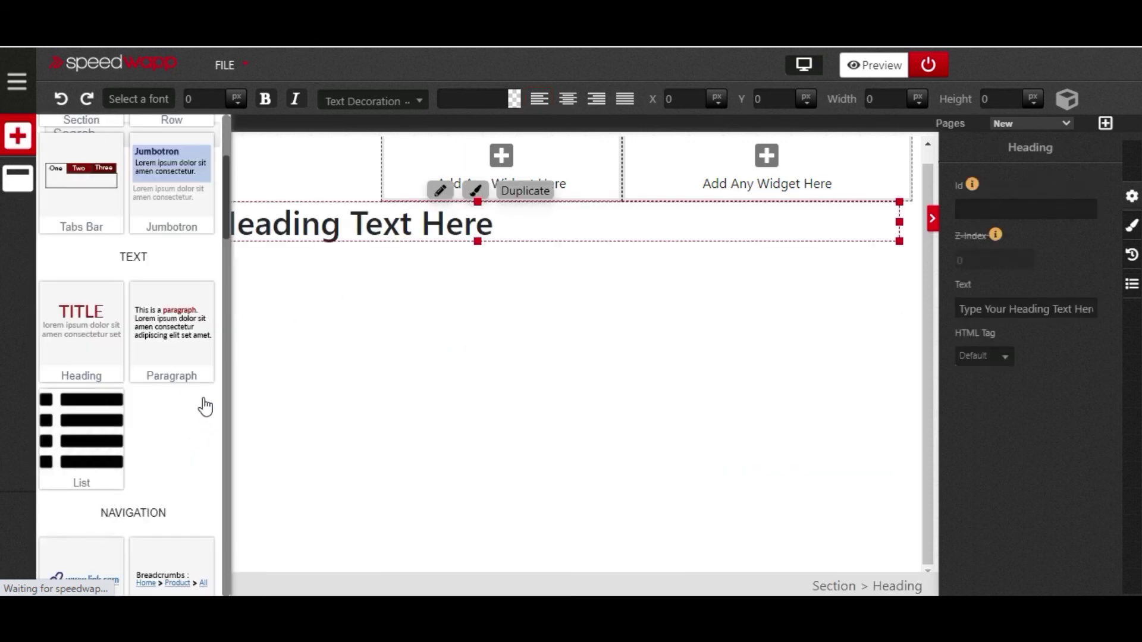
left_click(170, 344)
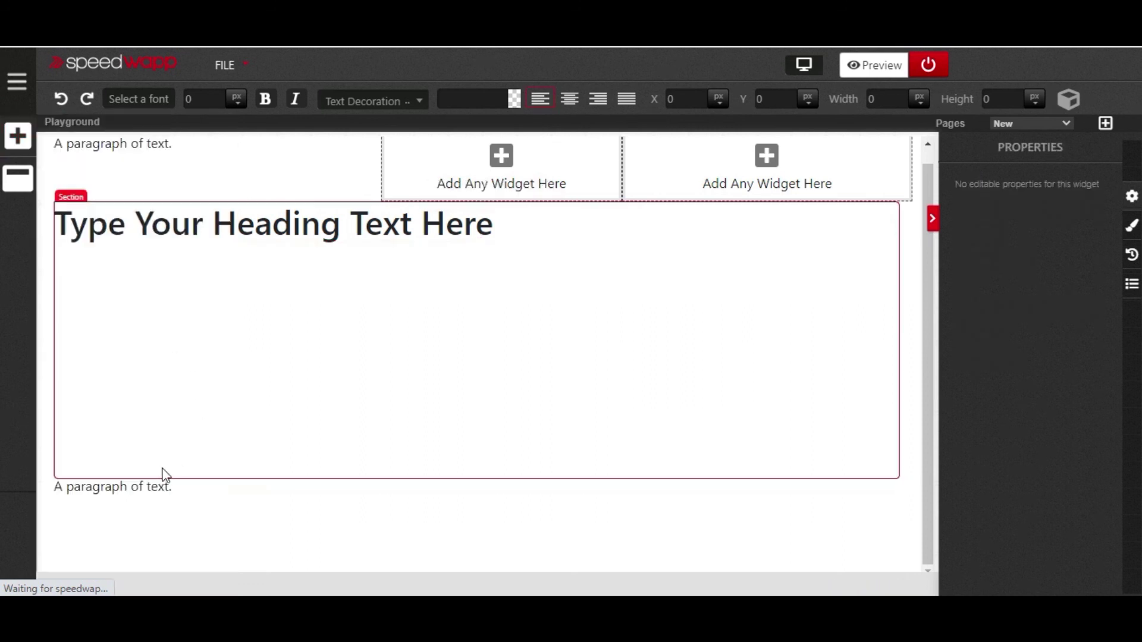
left_click_drag(148, 497, 172, 384)
left_click(153, 260)
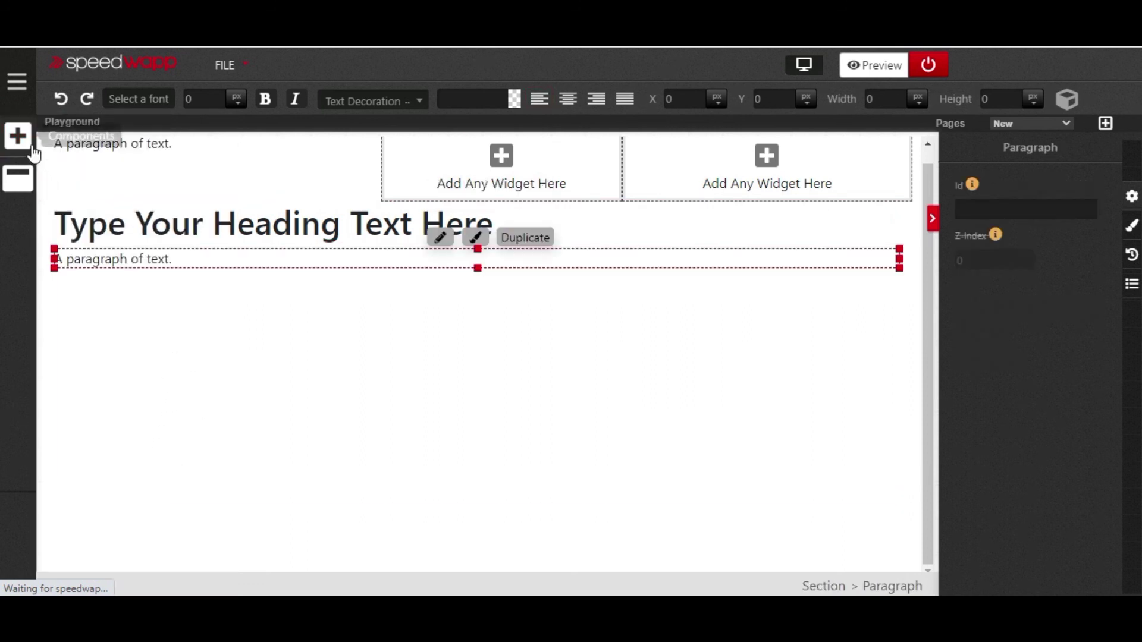
- Add a List widget under the section's paragraph and select the whole section
left_click(17, 136)
scroll(108, 415, "down", 2)
left_click_drag(92, 298, 218, 357)
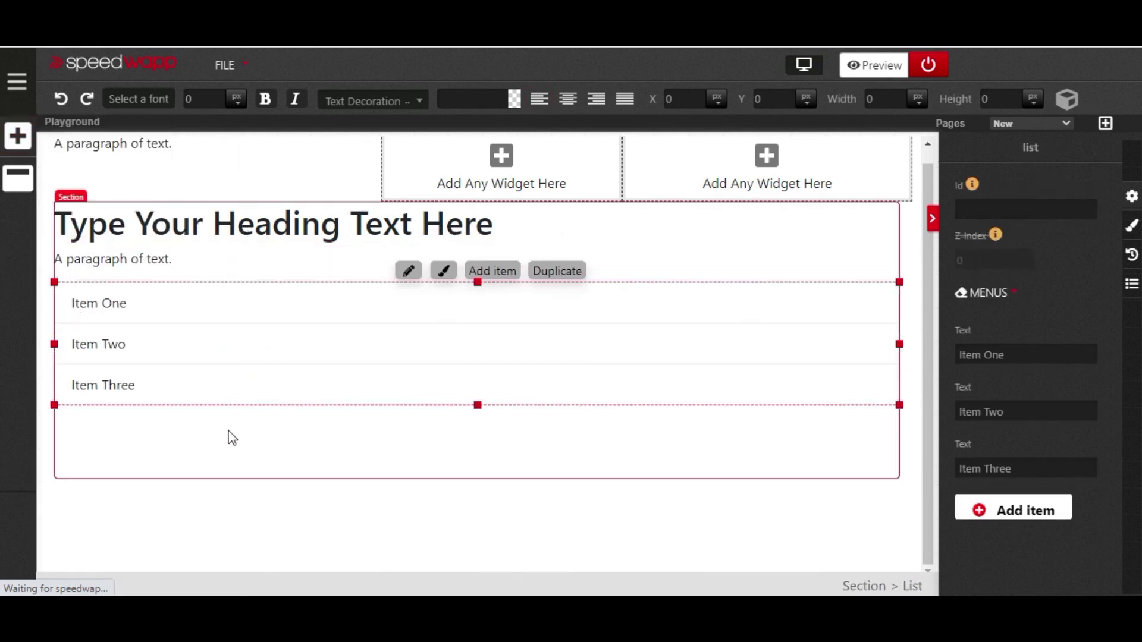
left_click(286, 256)
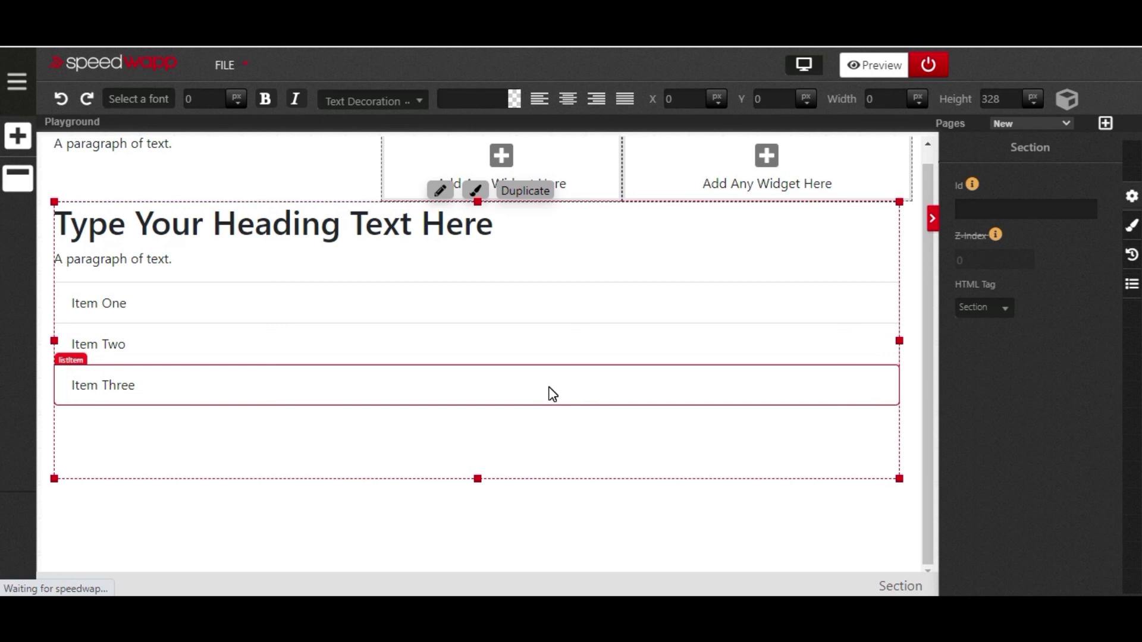
scroll(657, 387, "up", 1)
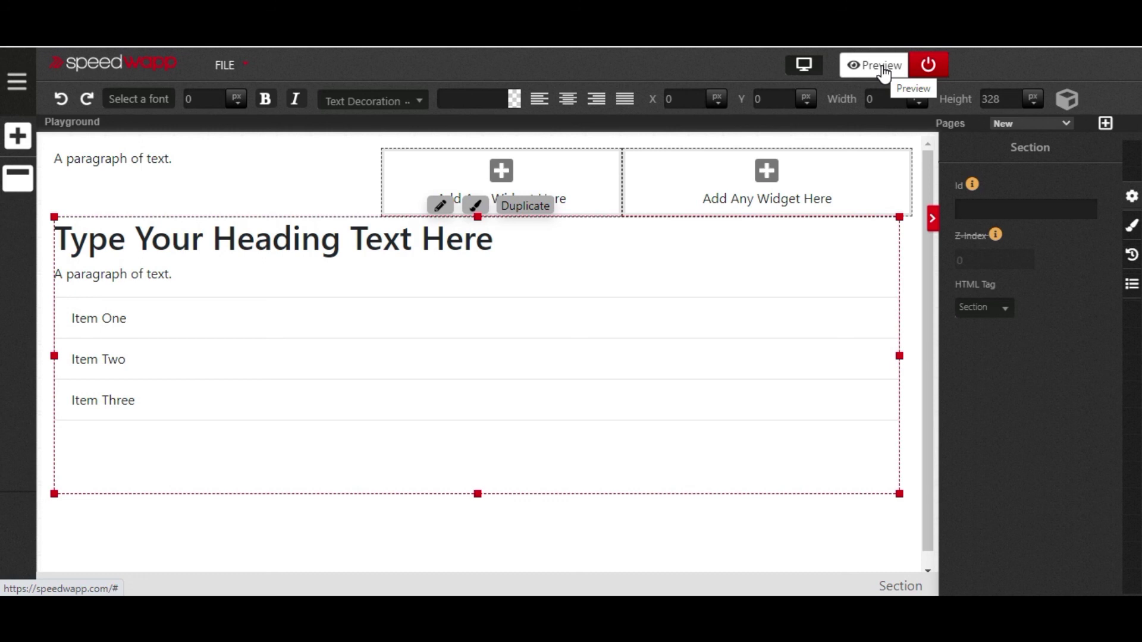
left_click(884, 70)
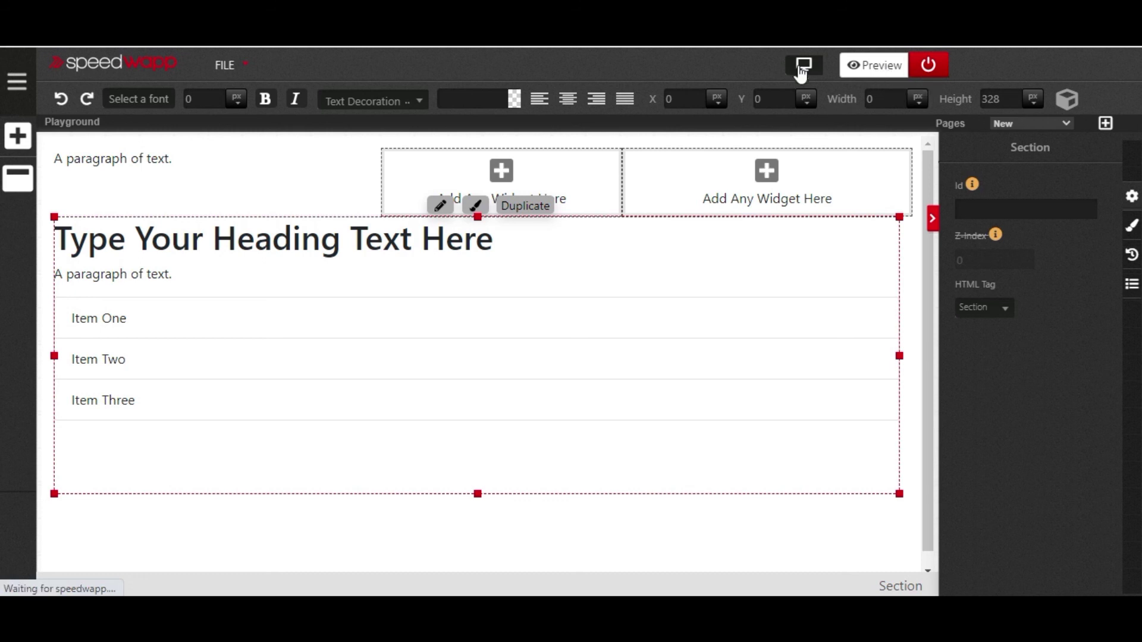
left_click(868, 69)
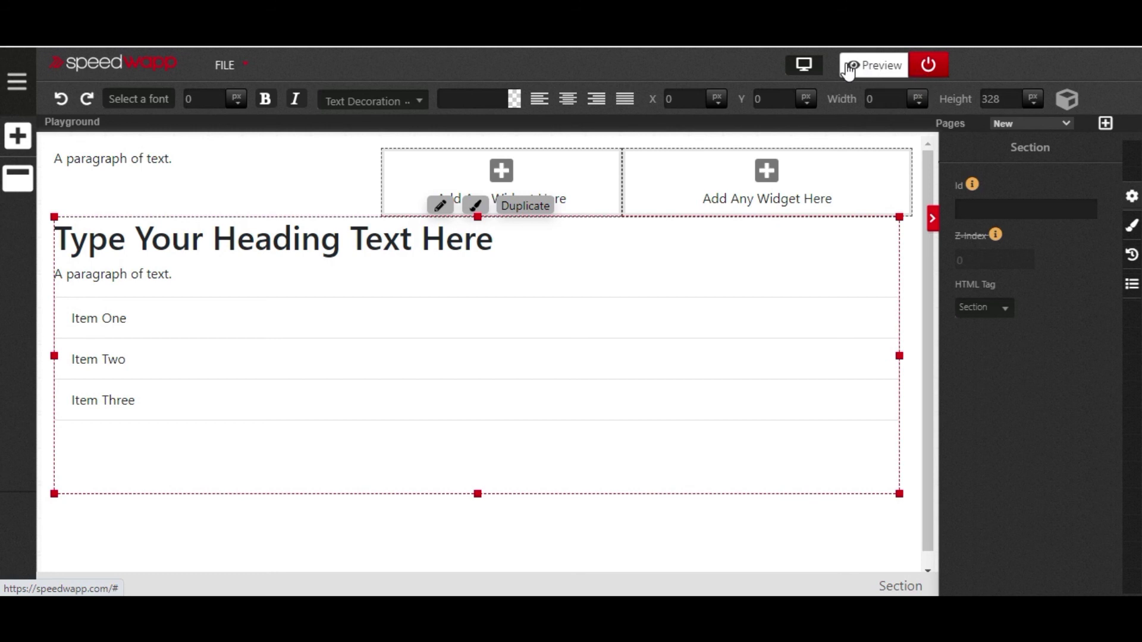
- Check the page layout in the desktop, laptop and tablet screen sizes
left_click(810, 71)
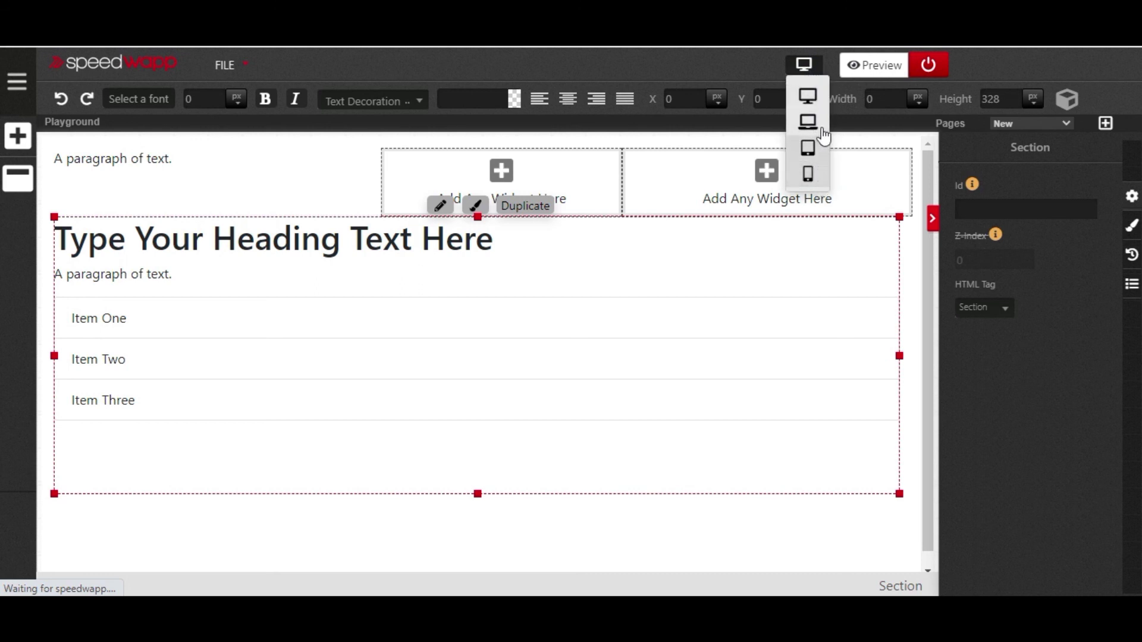
left_click(816, 99)
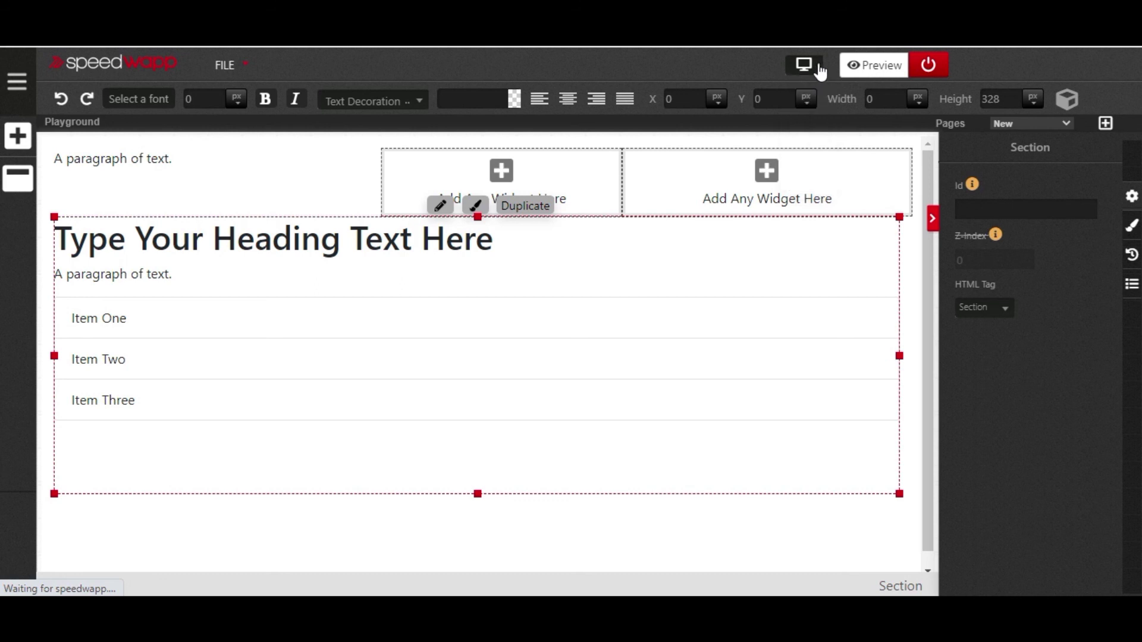
left_click(818, 70)
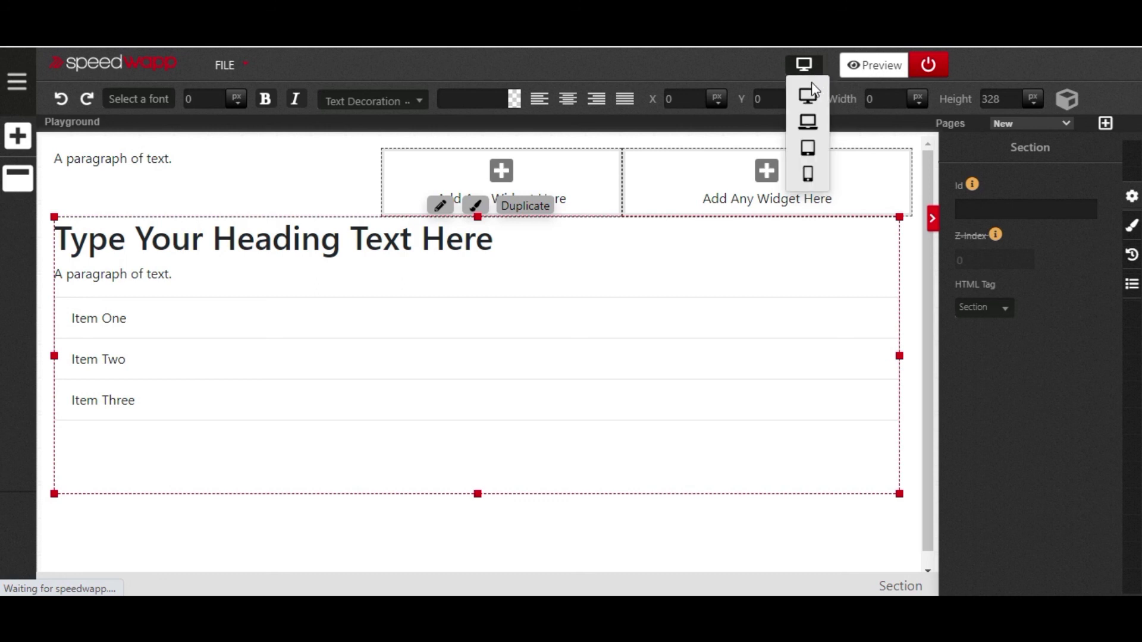
left_click(814, 125)
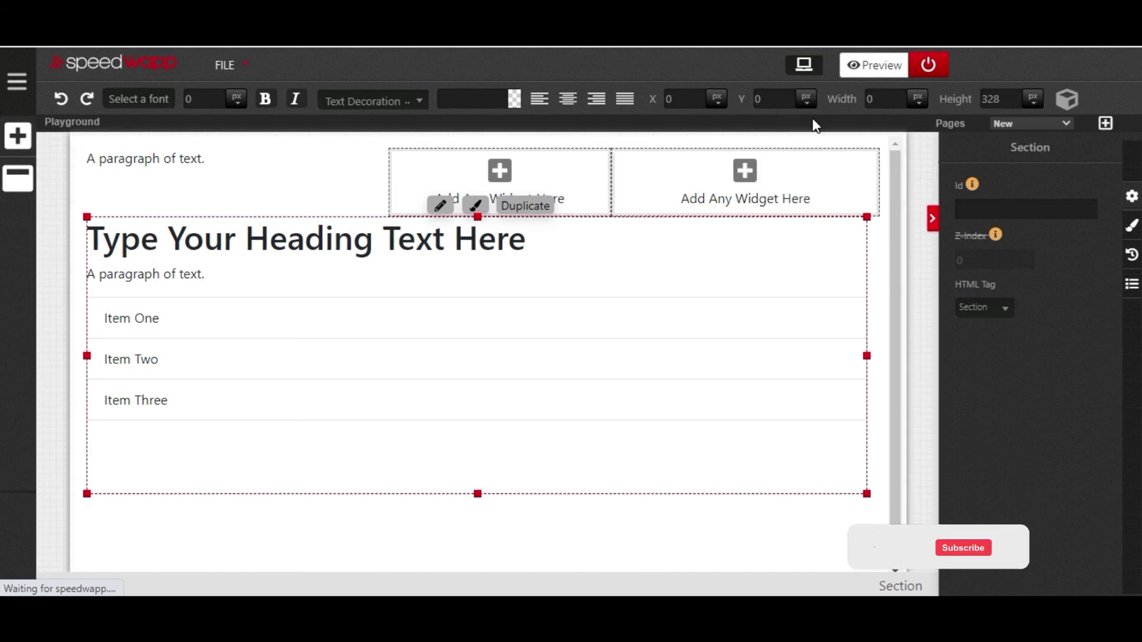
left_click(812, 71)
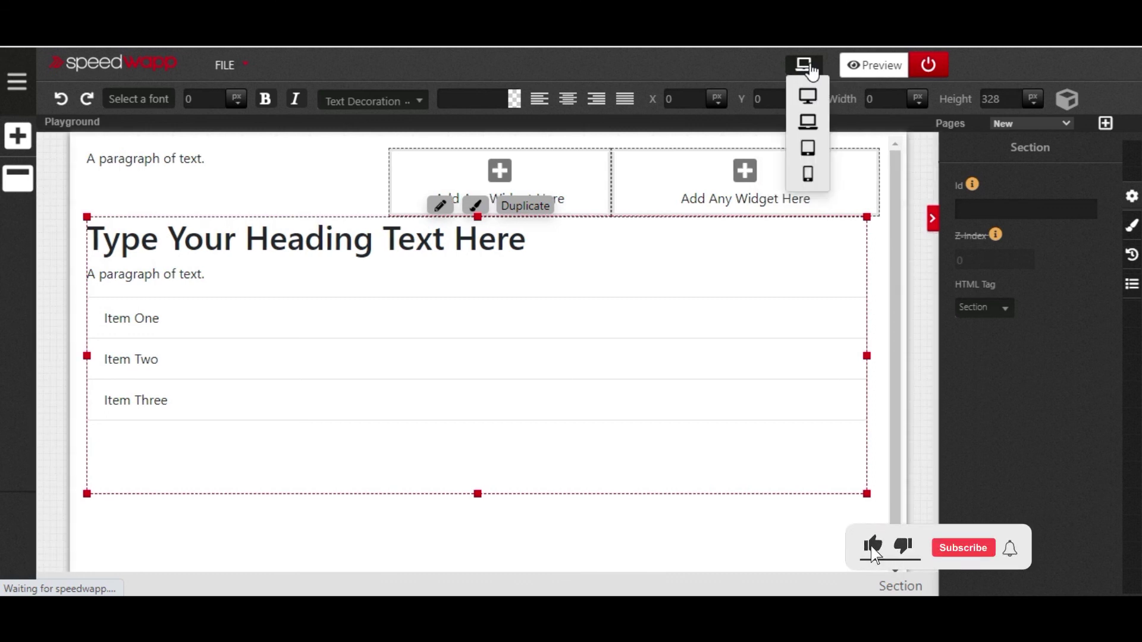
left_click(811, 149)
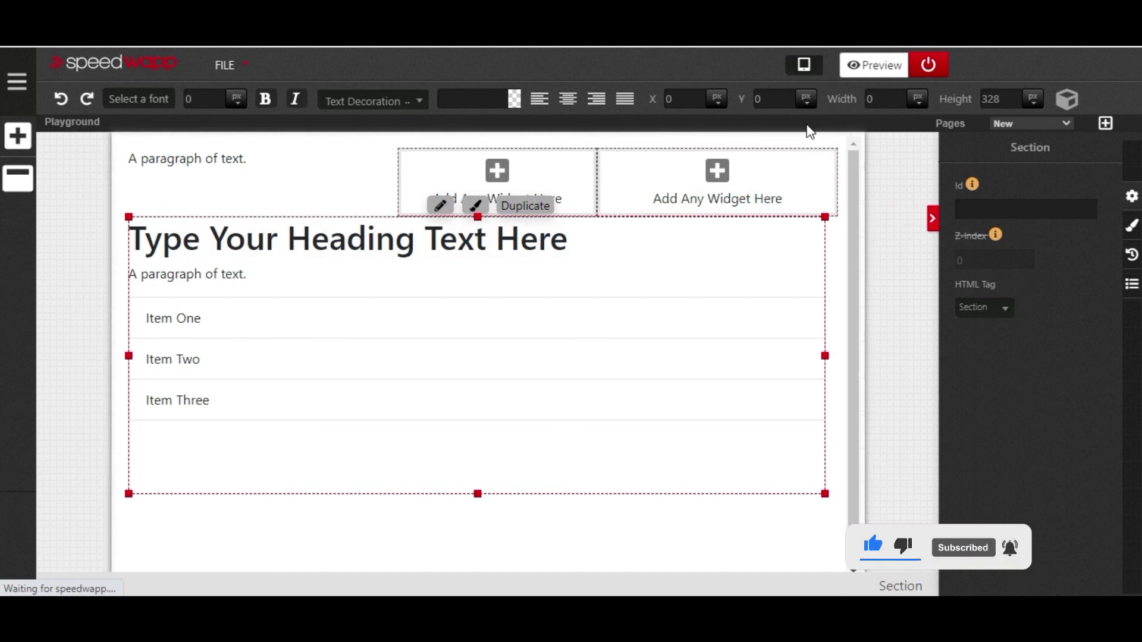
- Check the page layout in the mobile screen size, then return to the desktop size
left_click(804, 64)
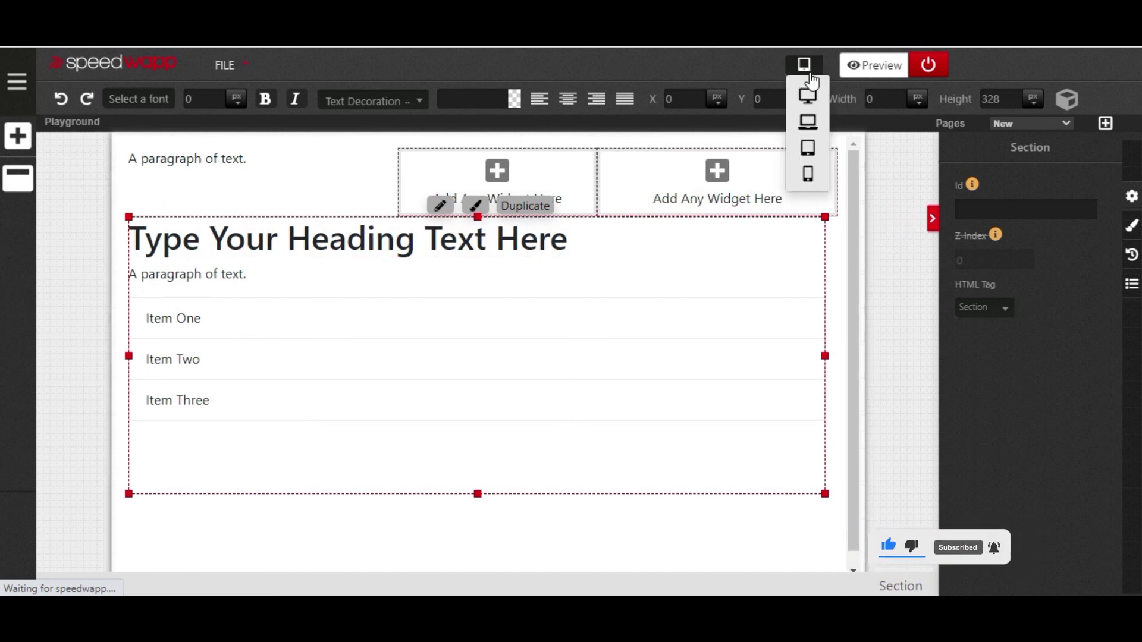
left_click(809, 175)
scroll(477, 245, "up", 2)
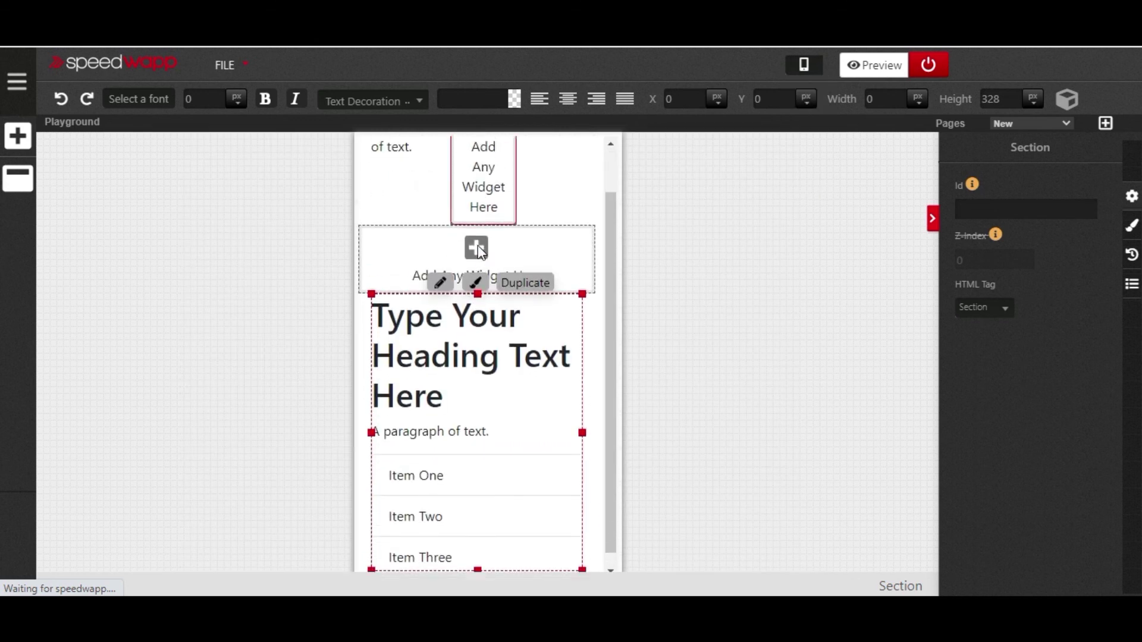
left_click(804, 66)
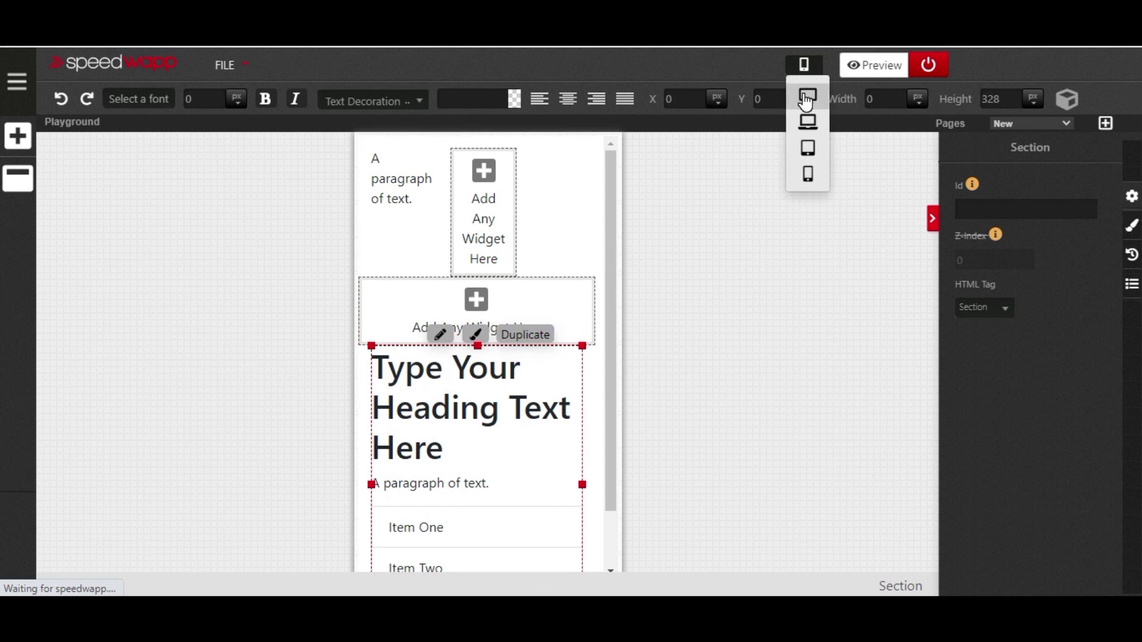
left_click(807, 97)
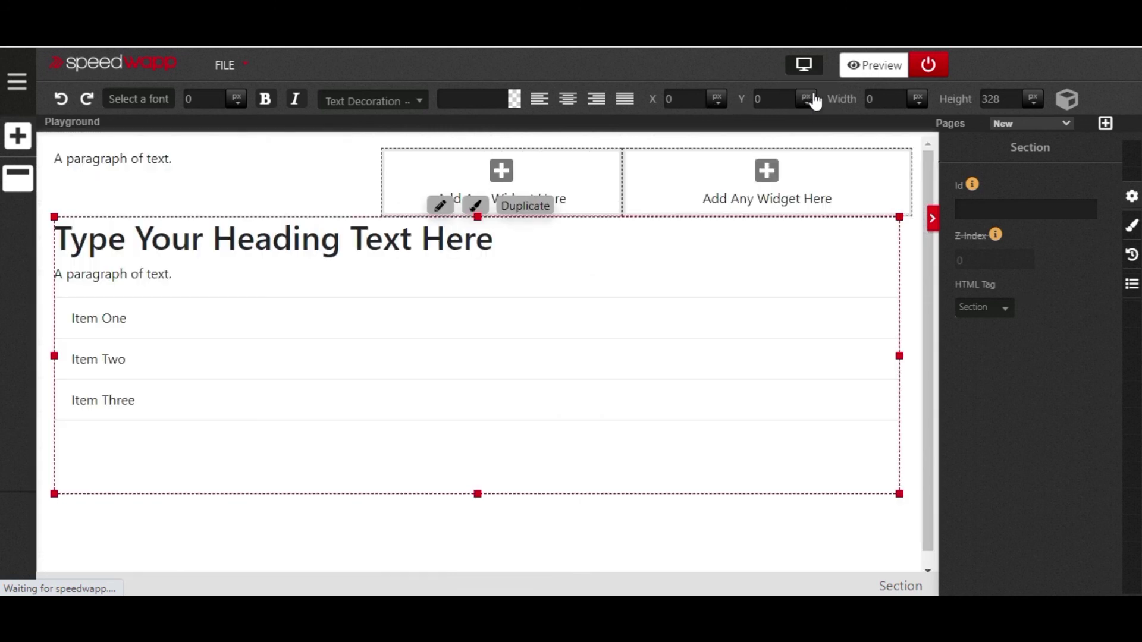